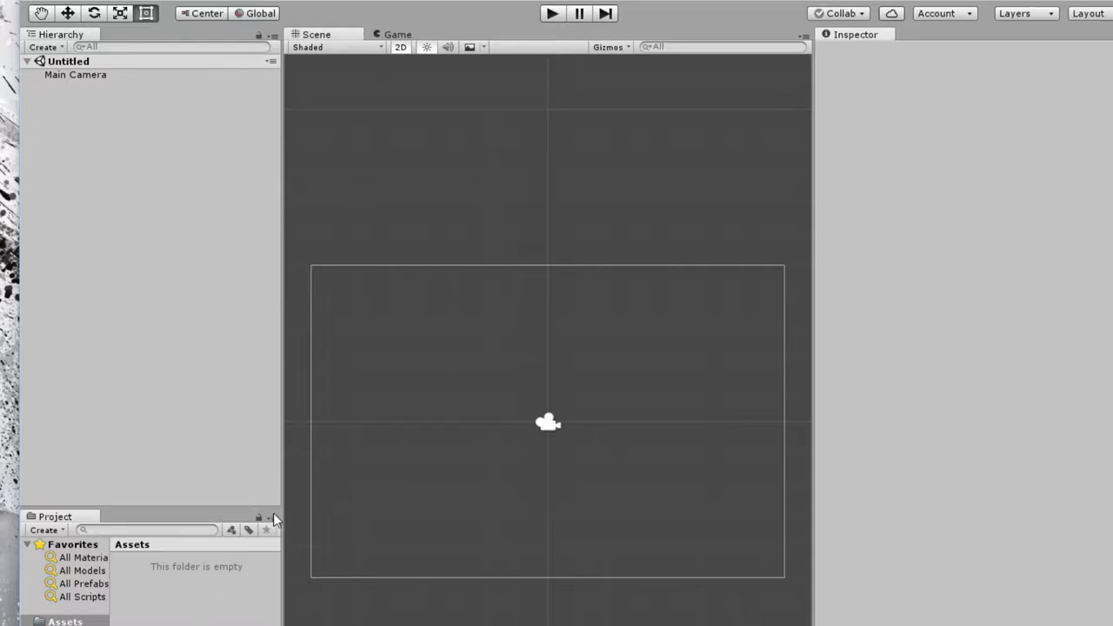
- Switch the Project browser to one-column layout and back to two columns, then select Assets
{"action": "left_click", "coordinate": [272, 517]}
{"action": "left_click", "coordinate": [304, 535]}
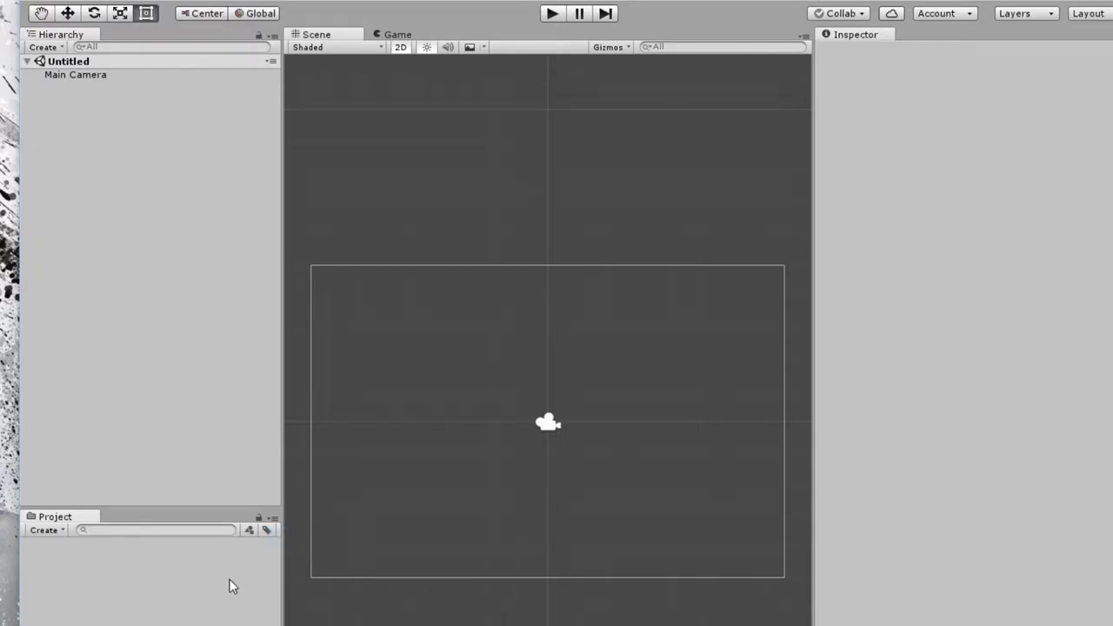
{"action": "left_click", "coordinate": [271, 517]}
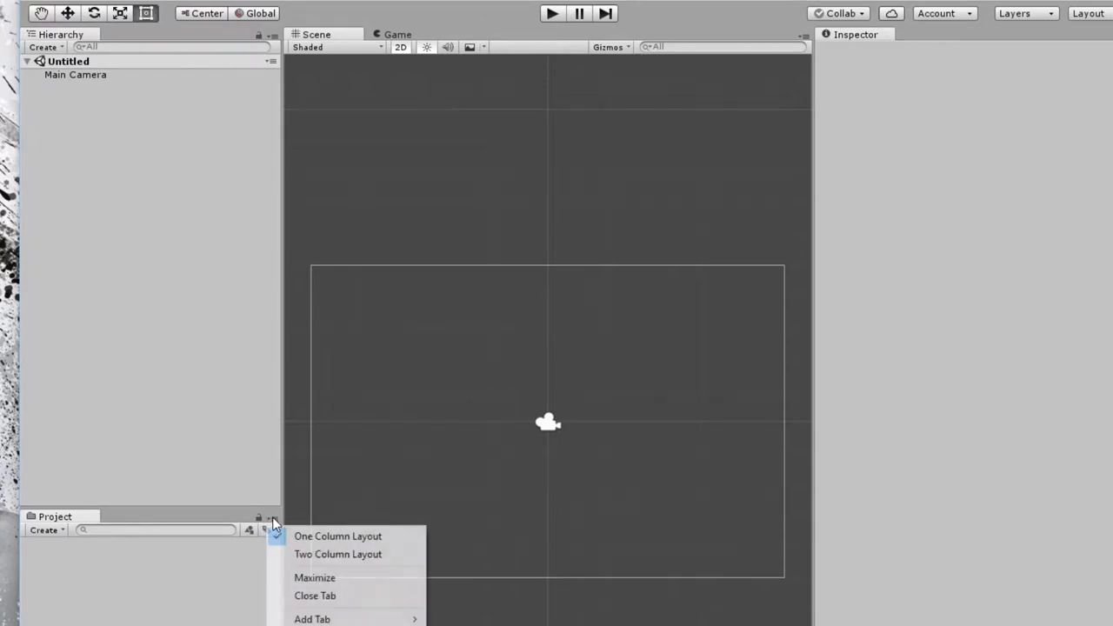
{"action": "left_click", "coordinate": [315, 556]}
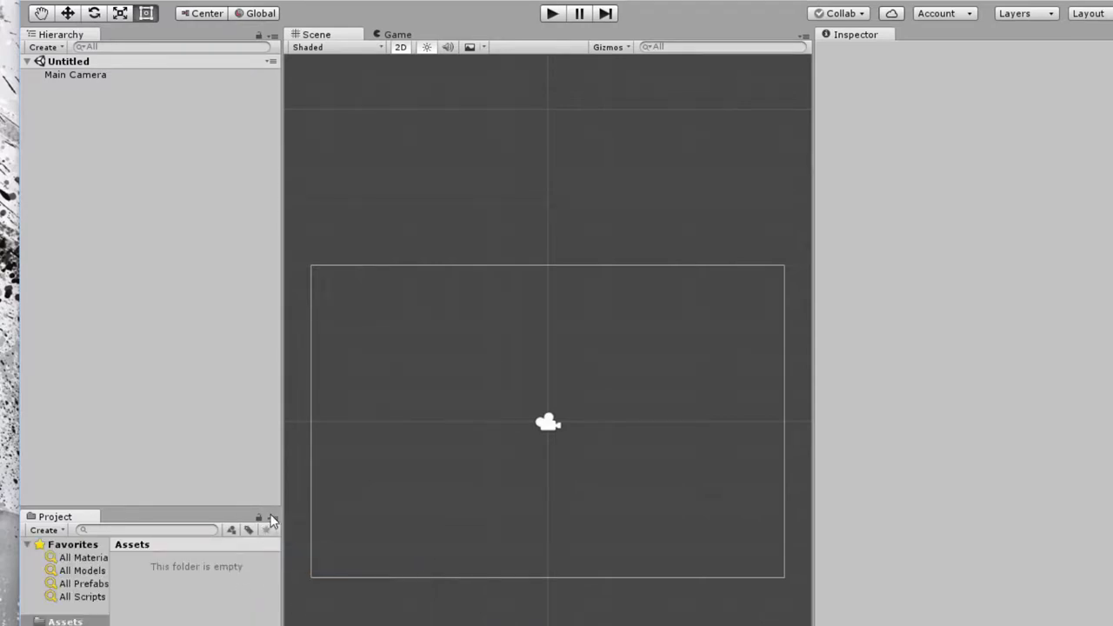
{"action": "left_click", "coordinate": [49, 621]}
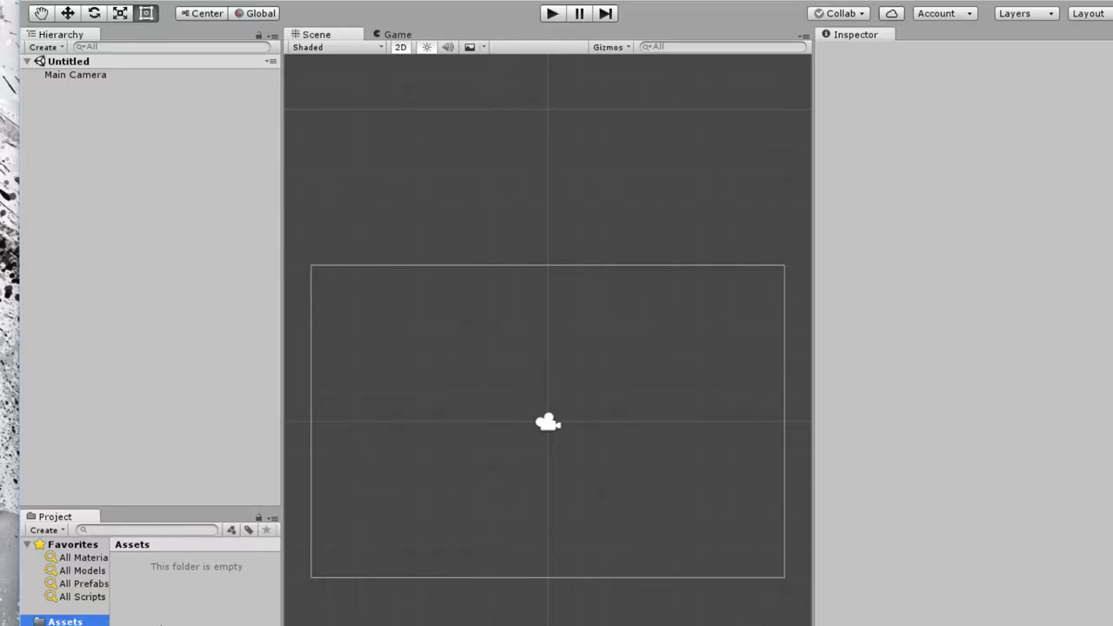
- Create a new folder named Scenes in Assets
{"action": "right_click", "coordinate": [160, 624]}
{"action": "mouse_move", "coordinate": [239, 322]}
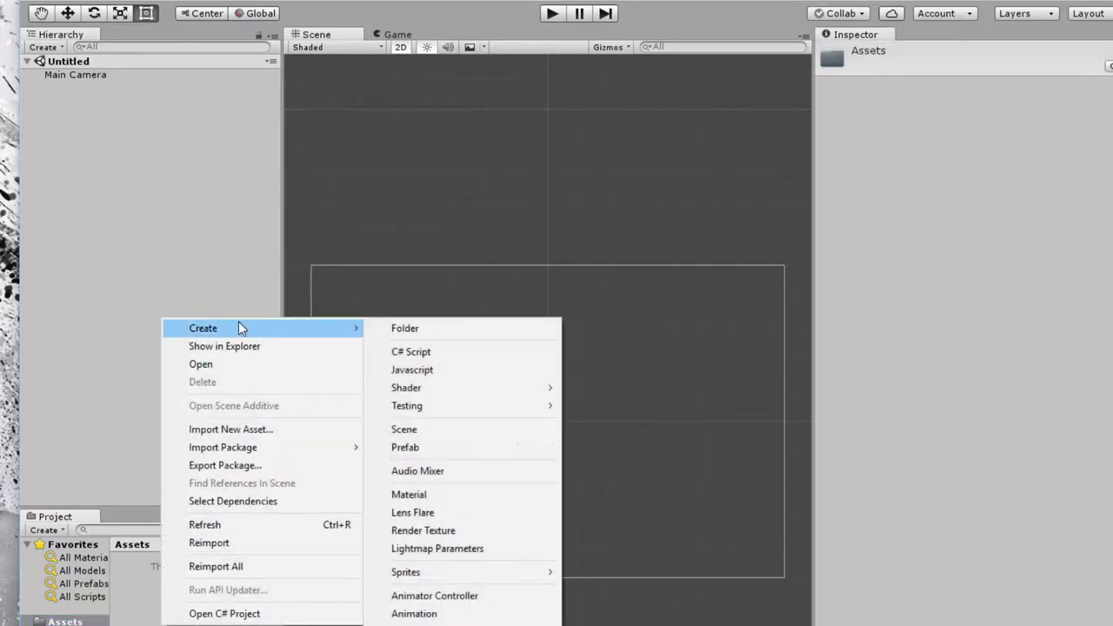
{"action": "left_click", "coordinate": [405, 330]}
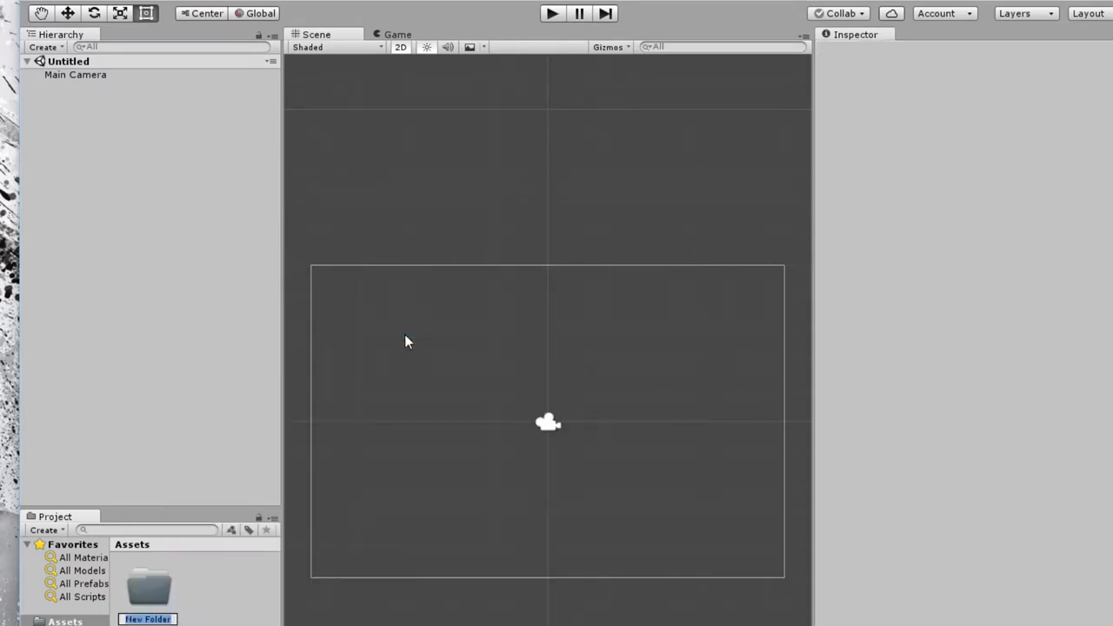
{"action": "type", "text": "Scenes"}
{"action": "key", "text": "Return"}
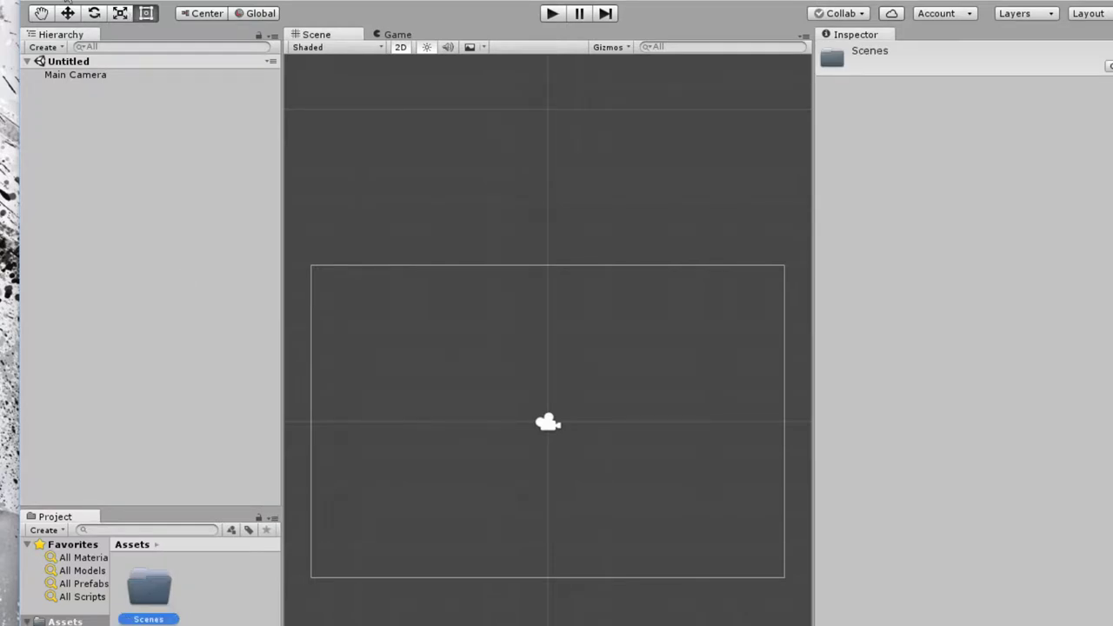
- Save the scene as 'main', move it into the Scenes folder and open that folder
{"action": "left_click", "coordinate": [36, 2]}
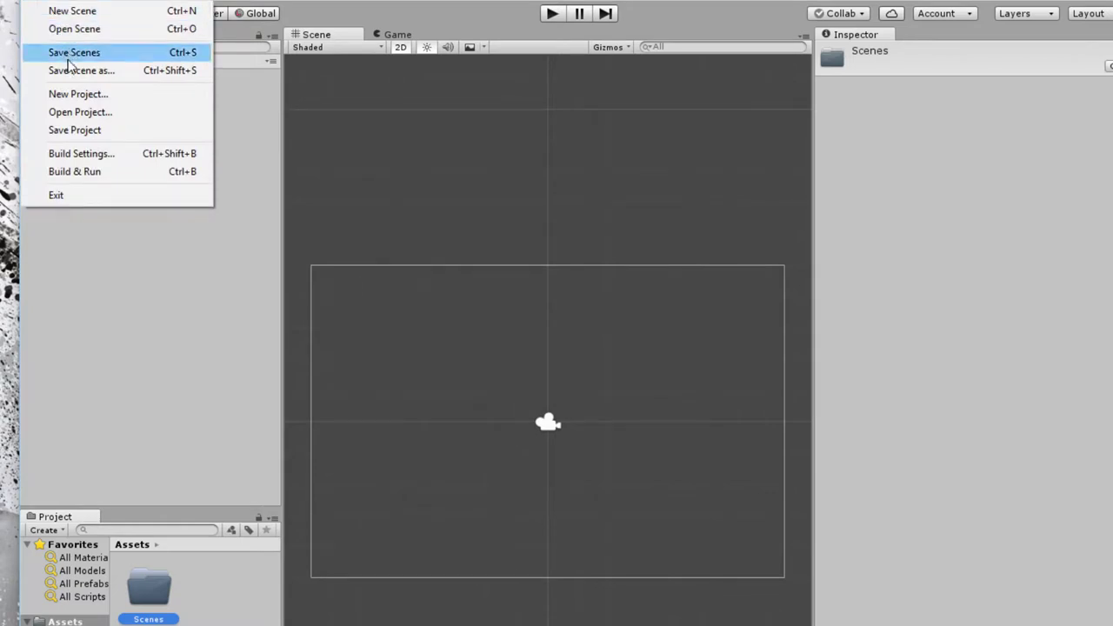
{"action": "left_click", "coordinate": [81, 70]}
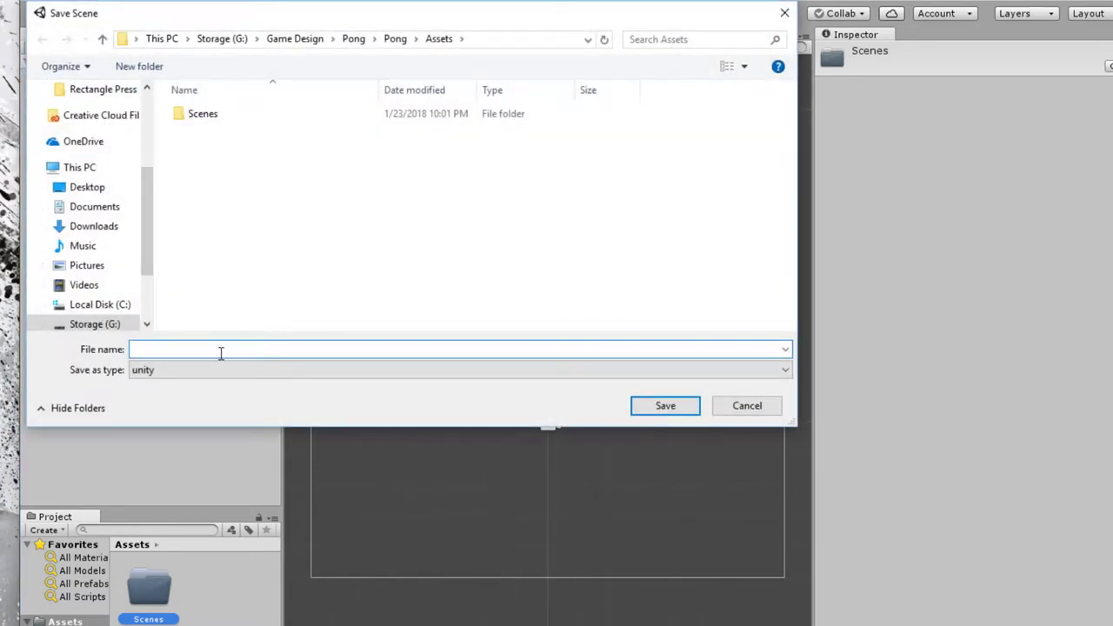
{"action": "type", "text": "main"}
{"action": "left_click", "coordinate": [649, 407]}
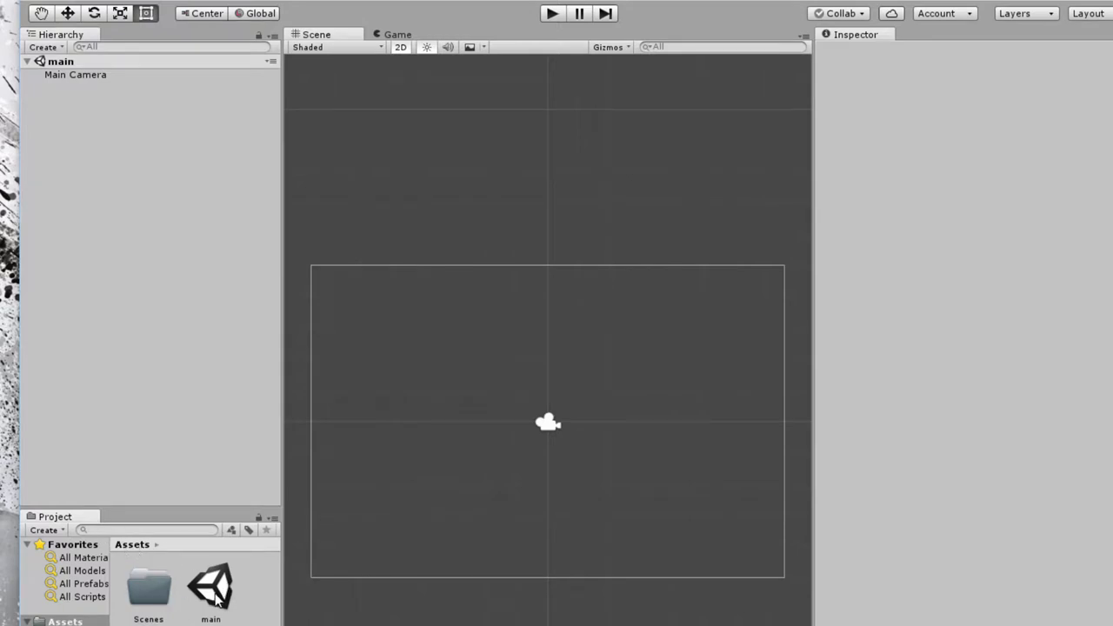
{"action": "left_click_drag", "start_coordinate": [217, 598], "coordinate": [149, 593]}
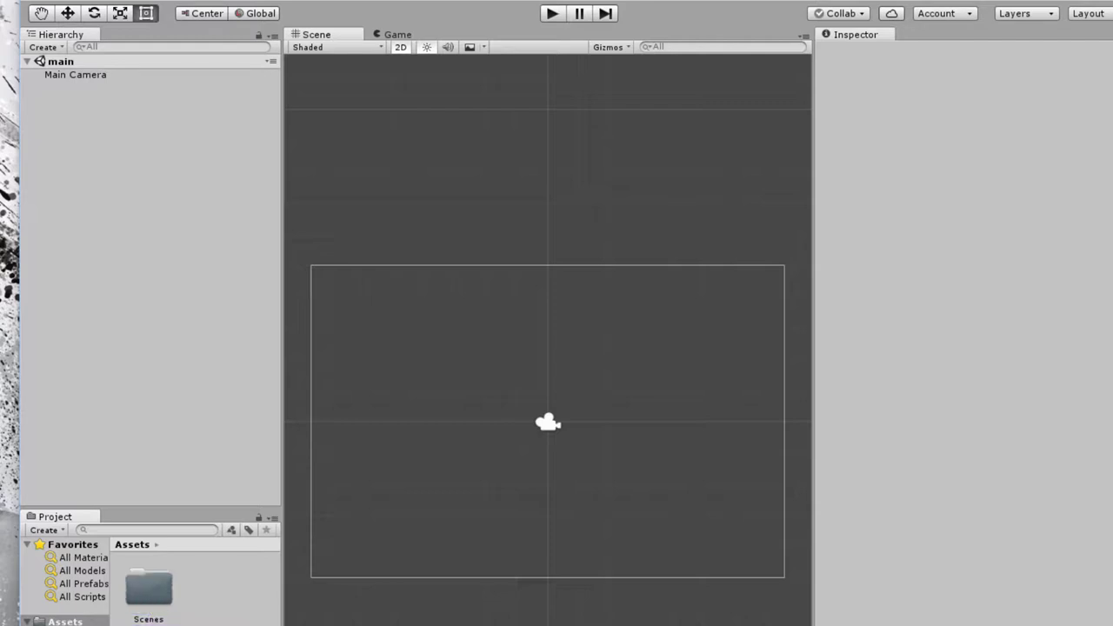
{"action": "double_click", "coordinate": [147, 588]}
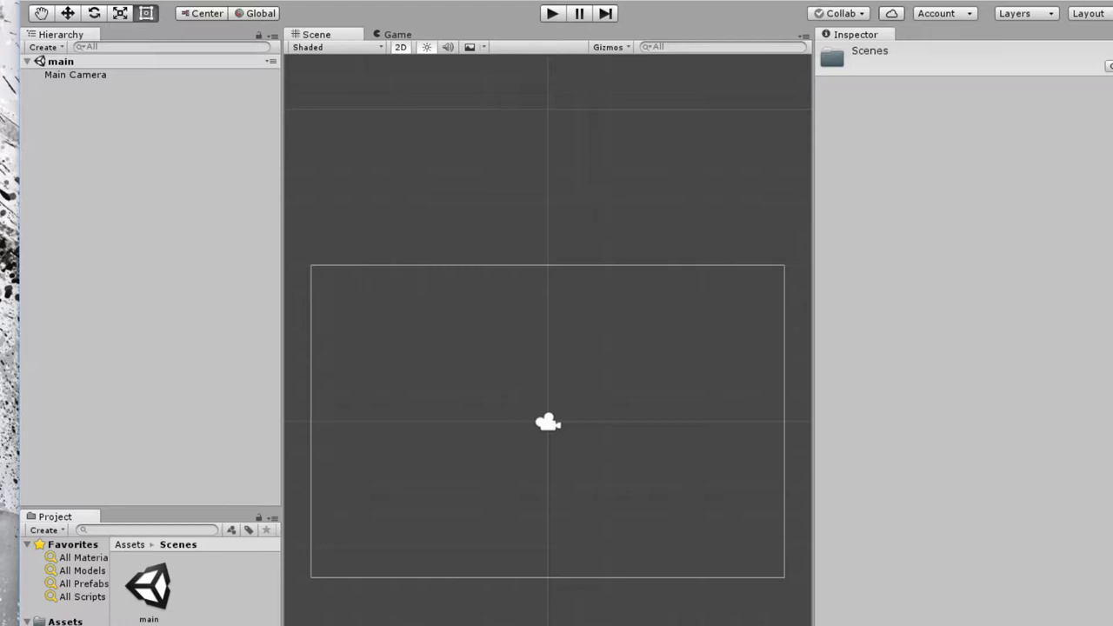
- Back in the Assets root, create a folder named Sprites
{"action": "left_click", "coordinate": [65, 621]}
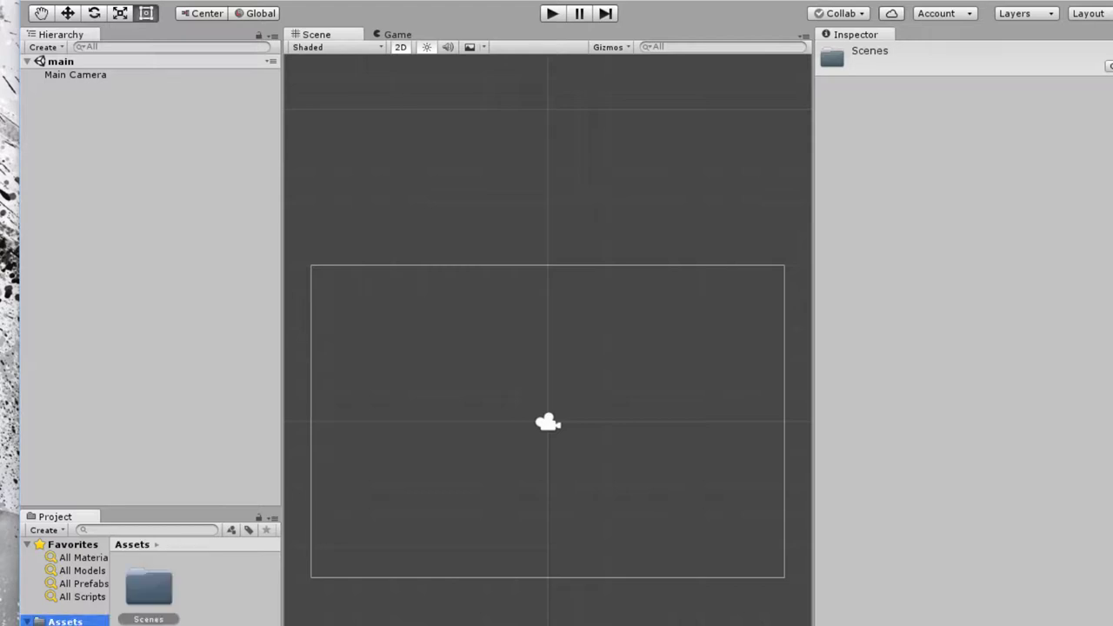
{"action": "left_click", "coordinate": [173, 597]}
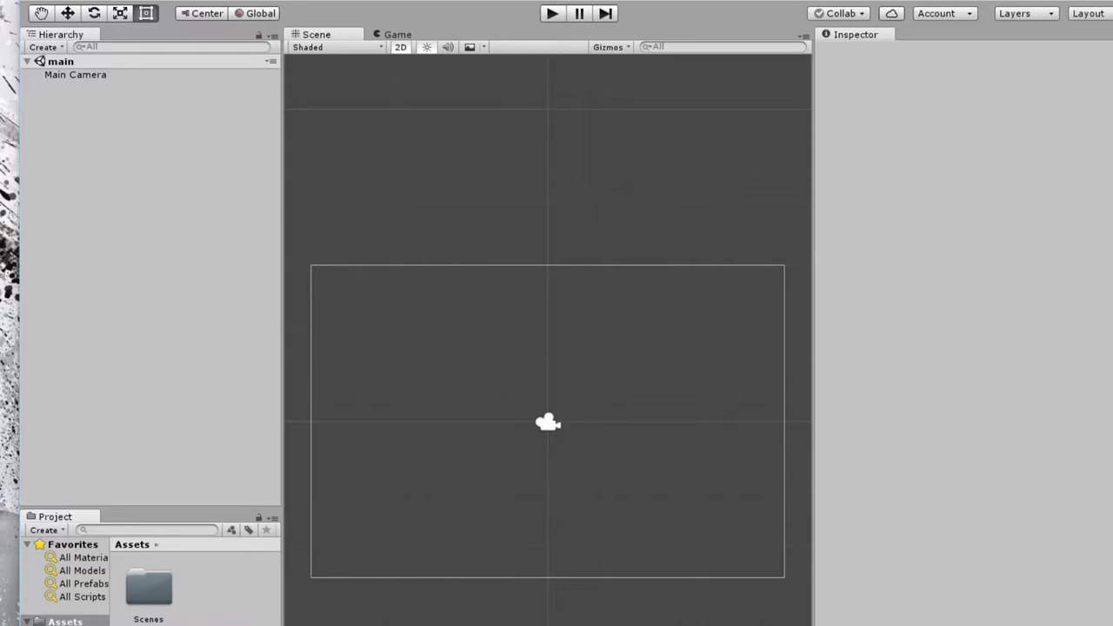
{"action": "right_click", "coordinate": [187, 600]}
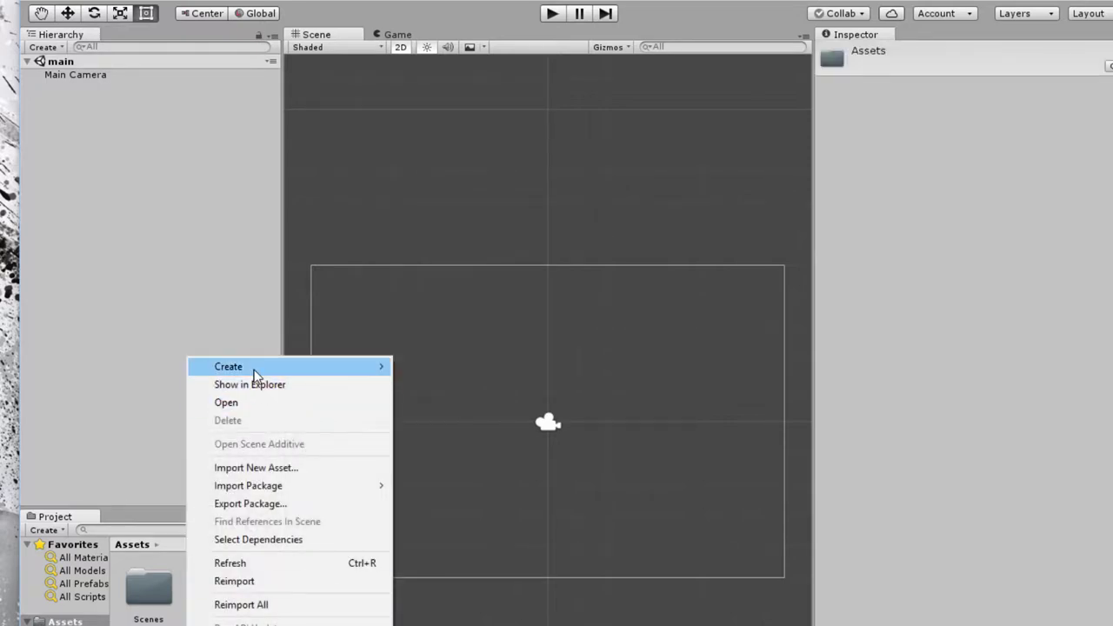
{"action": "mouse_move", "coordinate": [258, 370]}
{"action": "left_click", "coordinate": [413, 367]}
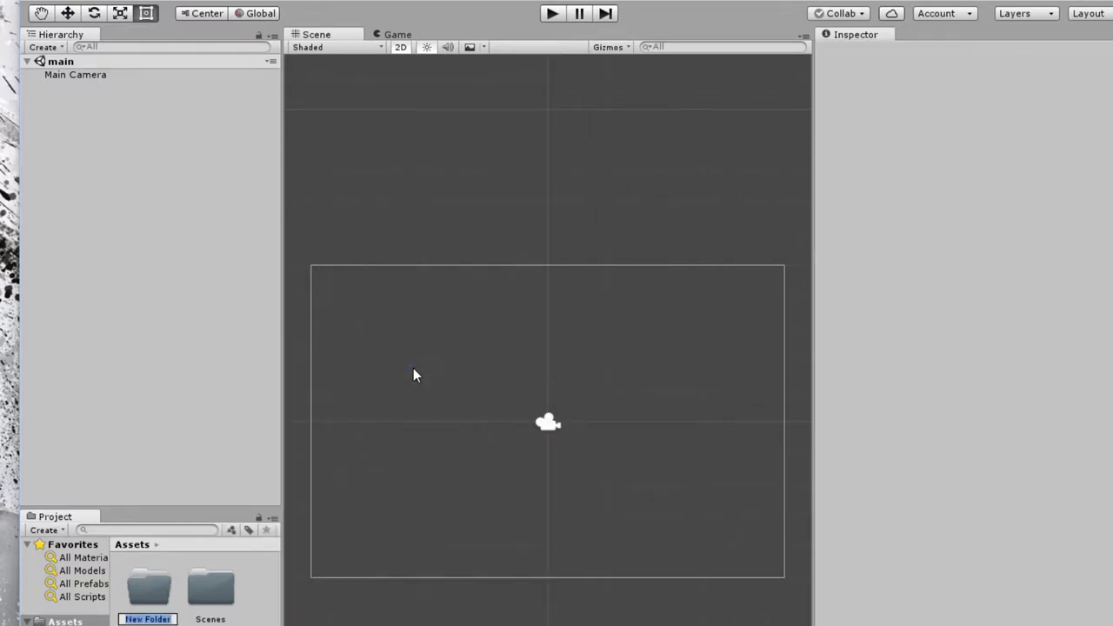
{"action": "type", "text": "Sprites"}
{"action": "key", "text": "Return"}
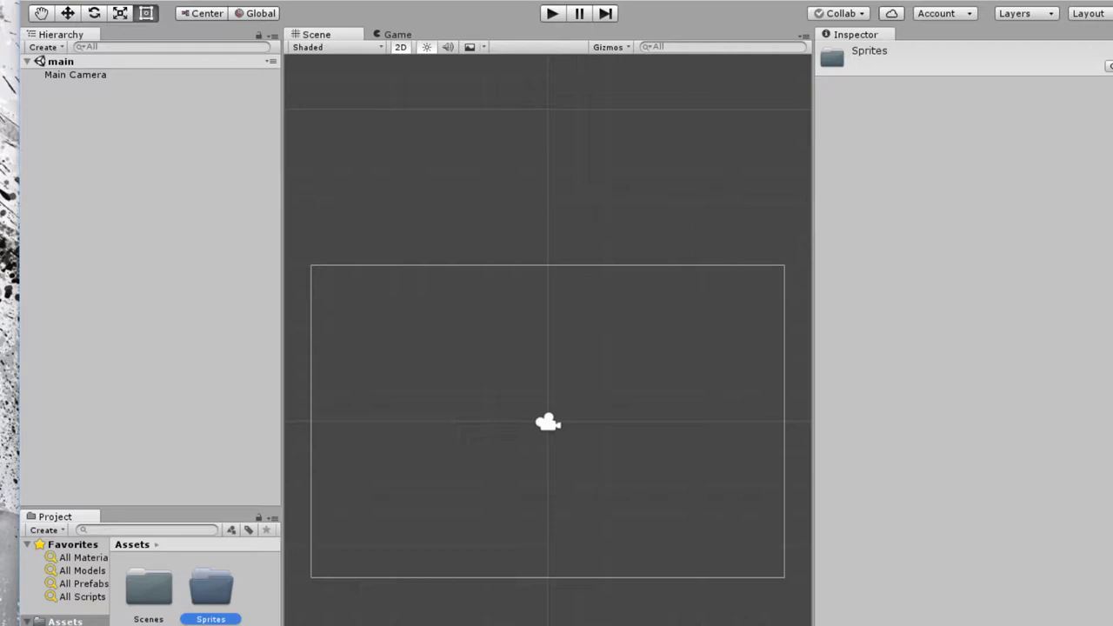
- Create another Assets folder named Scripts
{"action": "right_click", "coordinate": [174, 607]}
{"action": "mouse_move", "coordinate": [261, 370]}
{"action": "left_click", "coordinate": [409, 370]}
{"action": "type", "text": "Scripts"}
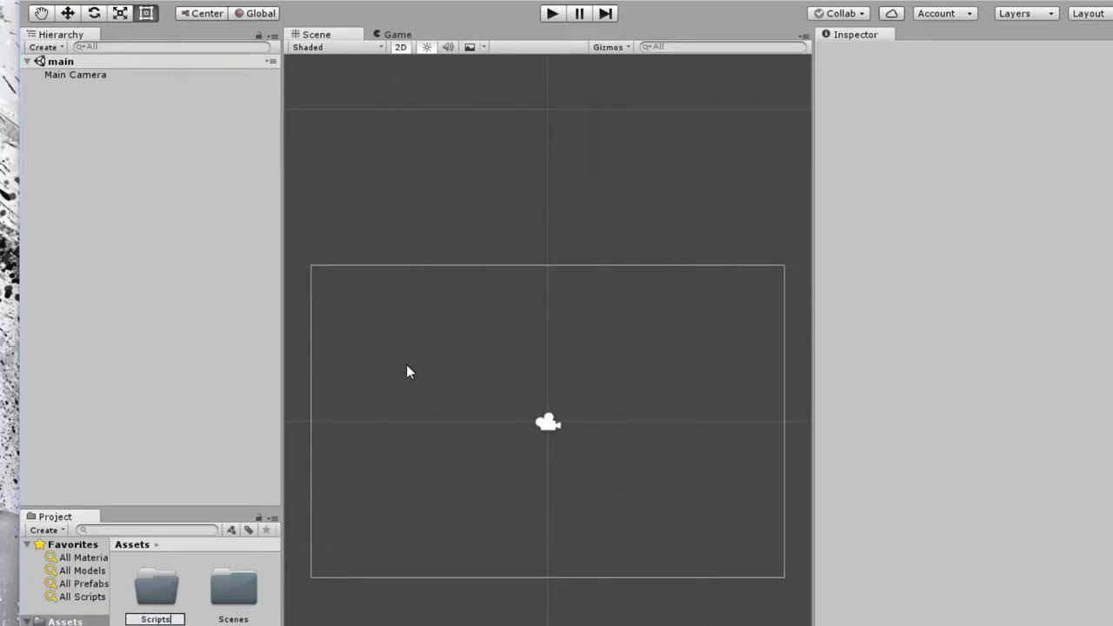
{"action": "key", "text": "Return"}
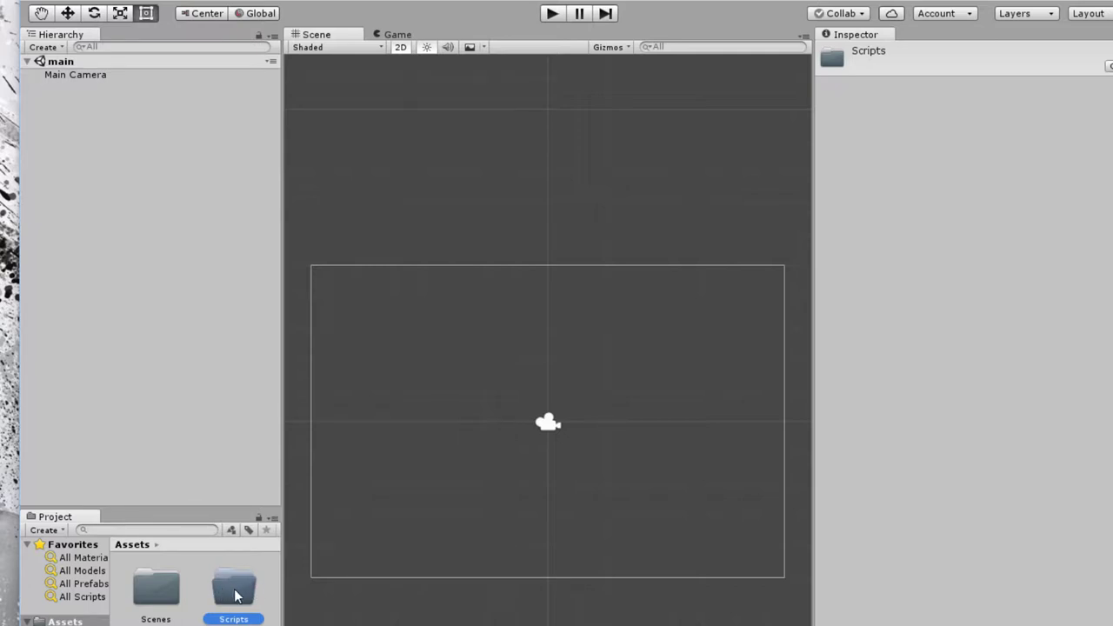
{"action": "left_click", "coordinate": [130, 182]}
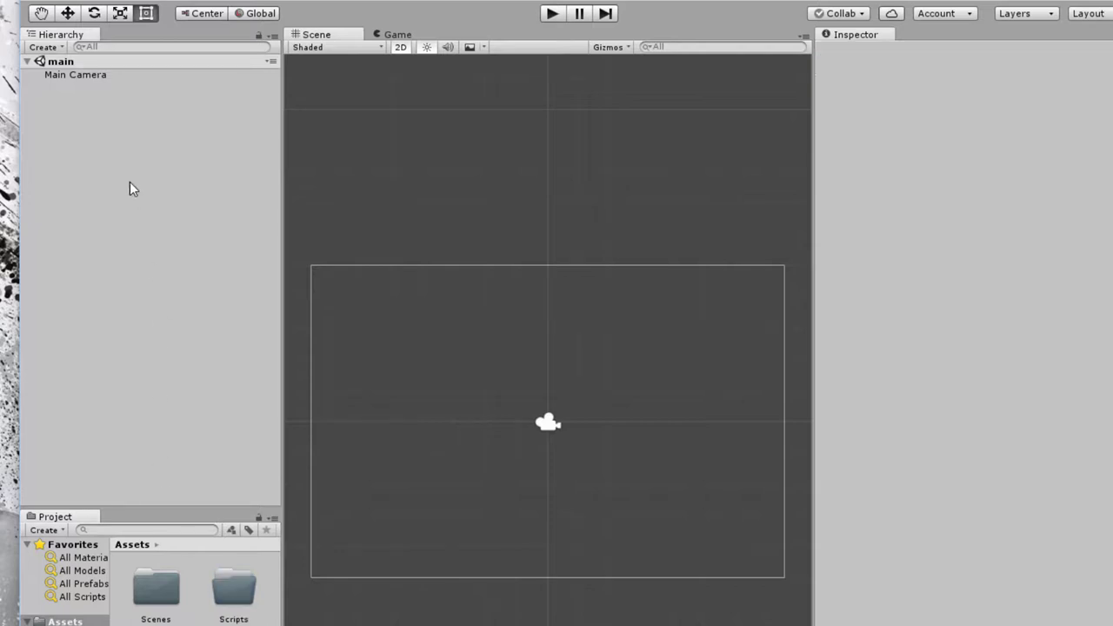
- Set the Main Camera's background colour to black
{"action": "left_click", "coordinate": [91, 75]}
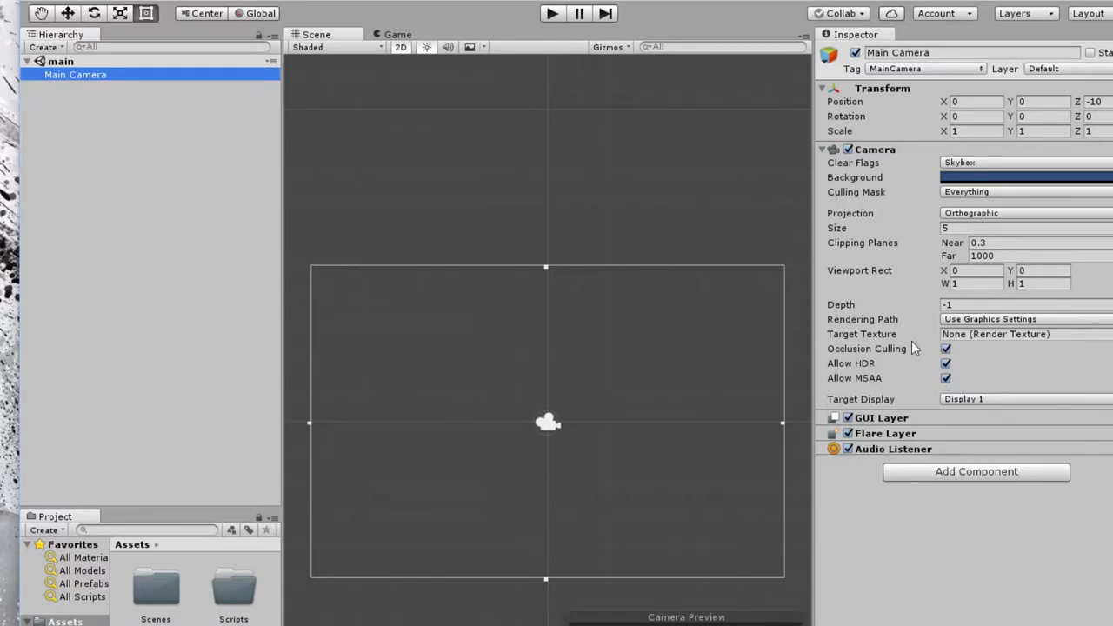
{"action": "left_click", "coordinate": [951, 179]}
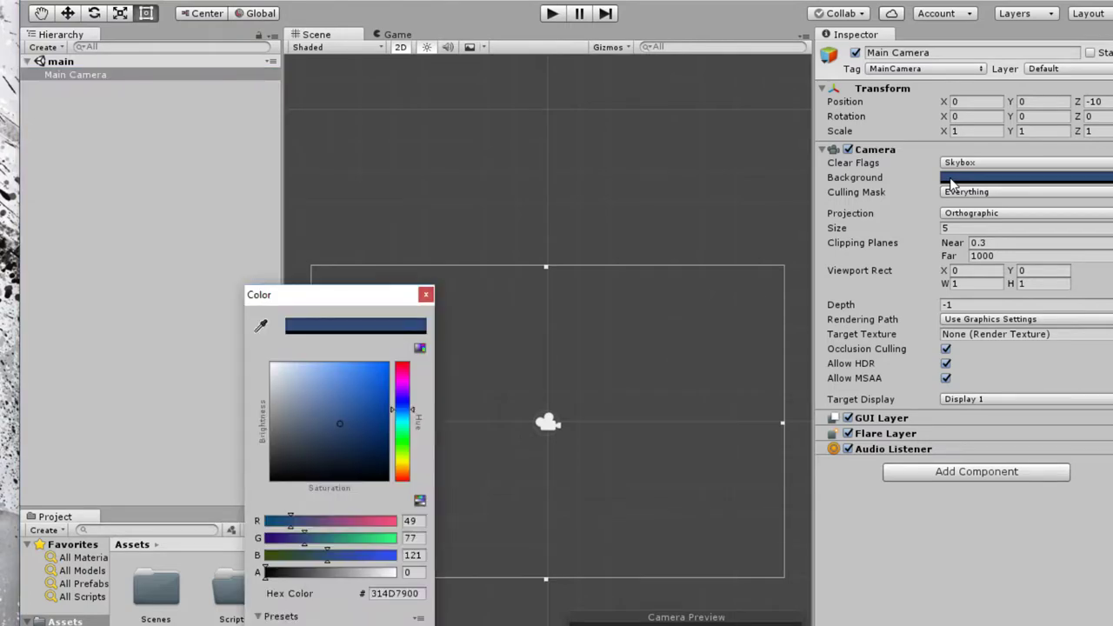
{"action": "left_click_drag", "start_coordinate": [334, 446], "coordinate": [288, 481]}
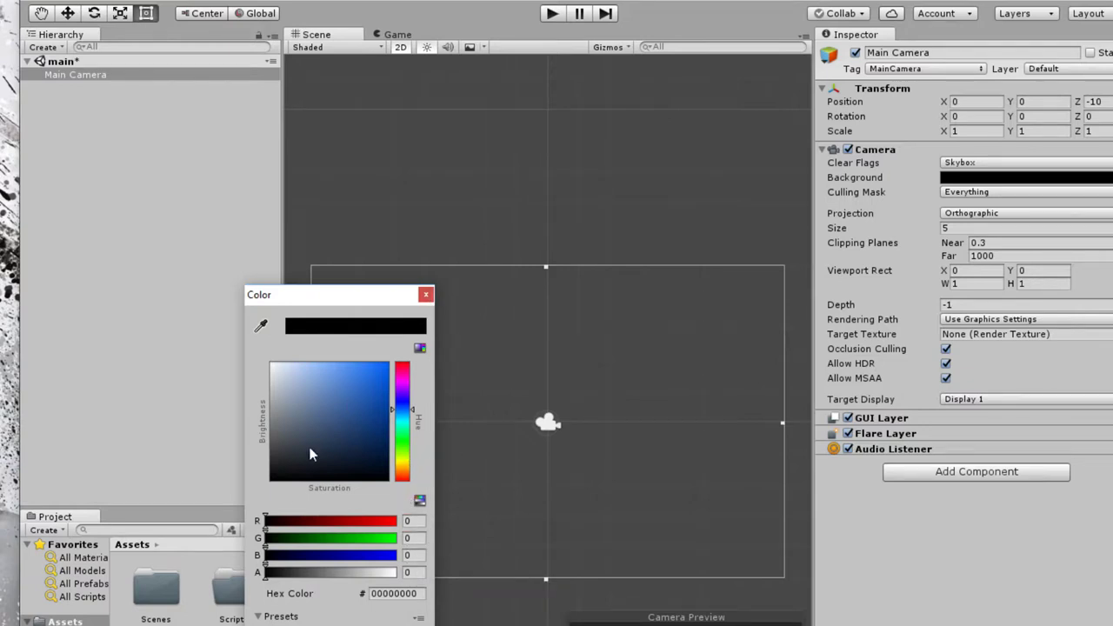
{"action": "left_click", "coordinate": [426, 295]}
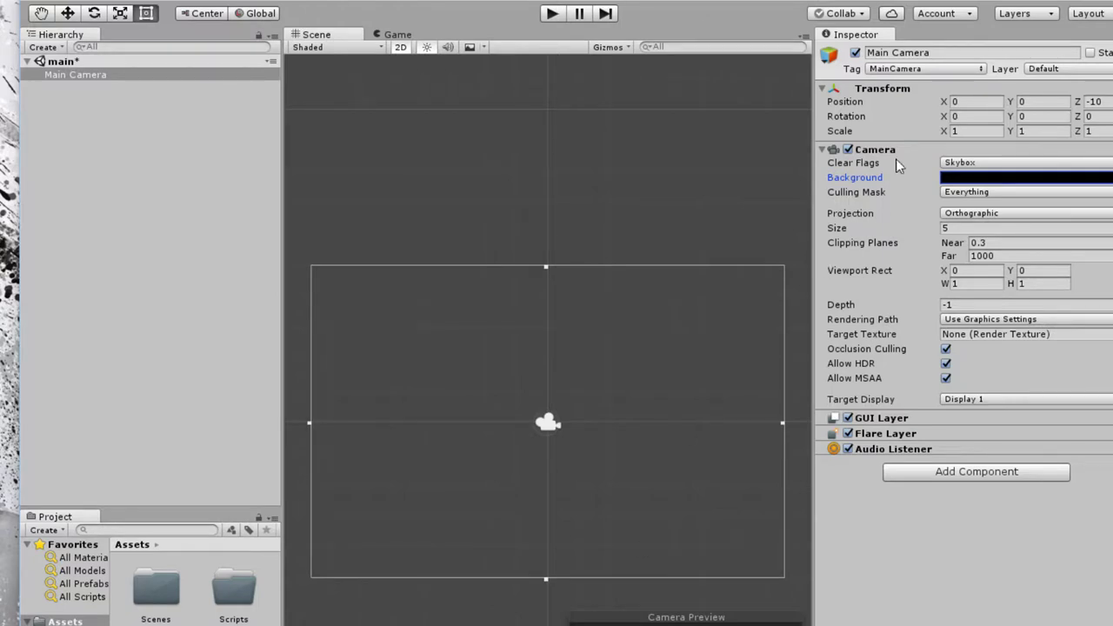
- Set the camera Size to 15 and turn off Allow HDR and Allow MSAA
{"action": "left_click", "coordinate": [954, 229]}
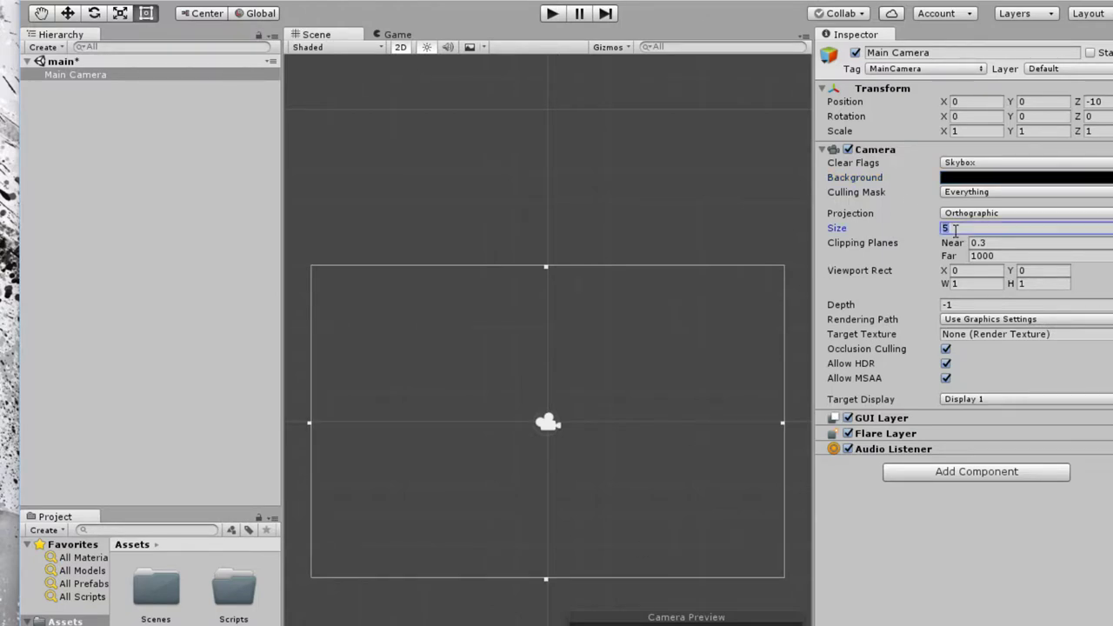
{"action": "type", "text": "15"}
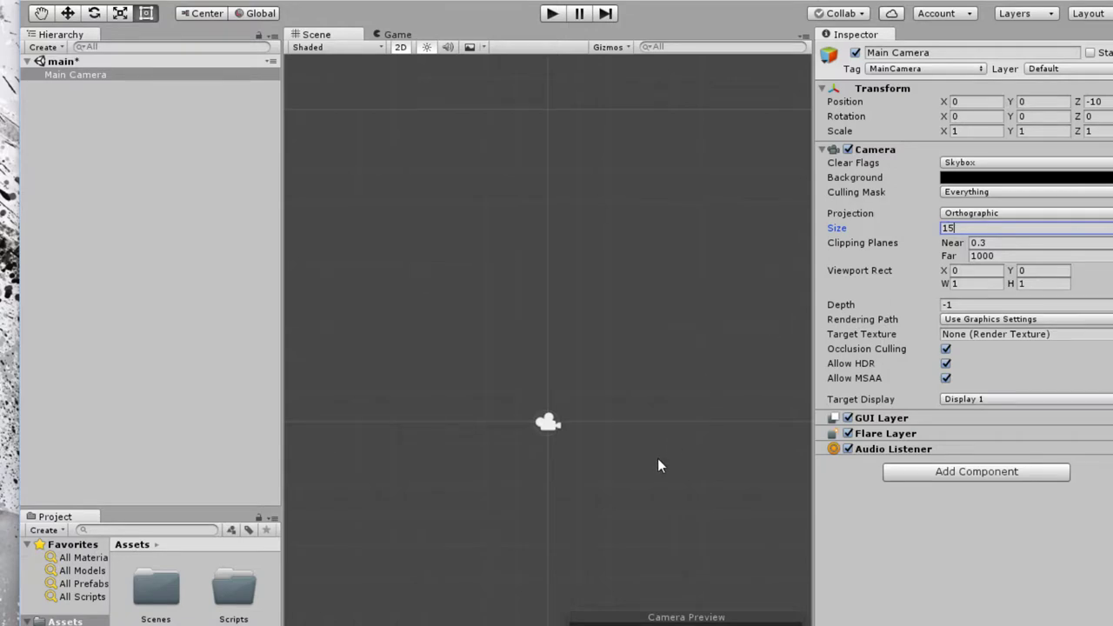
{"action": "scroll", "coordinate": [659, 462], "scroll_direction": "down", "scroll_amount": 3}
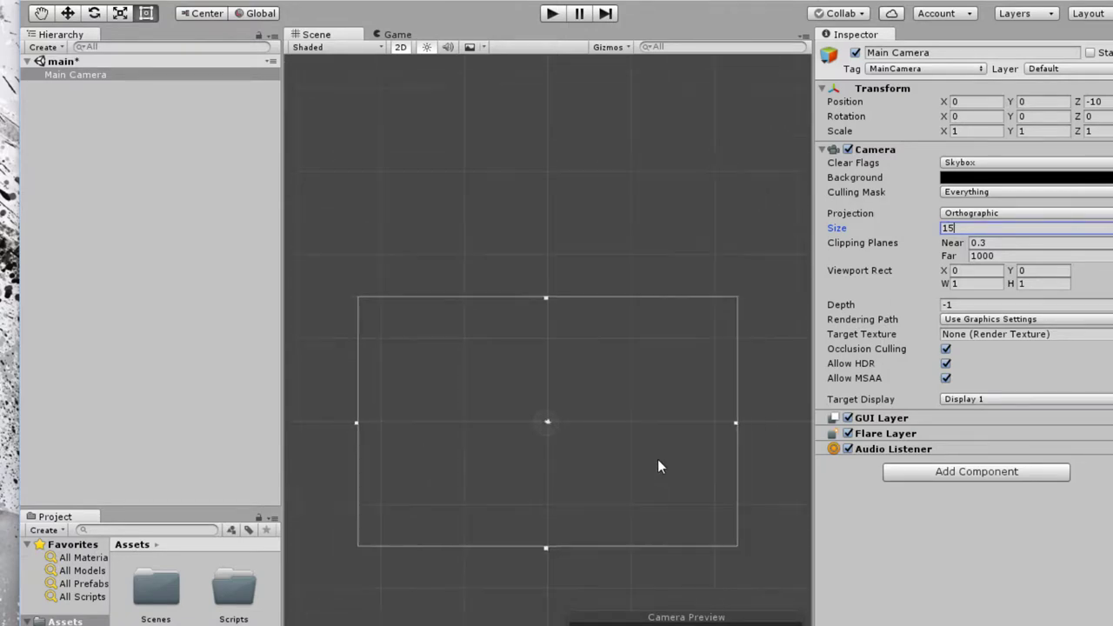
{"action": "scroll", "coordinate": [658, 462], "scroll_direction": "up", "scroll_amount": 2}
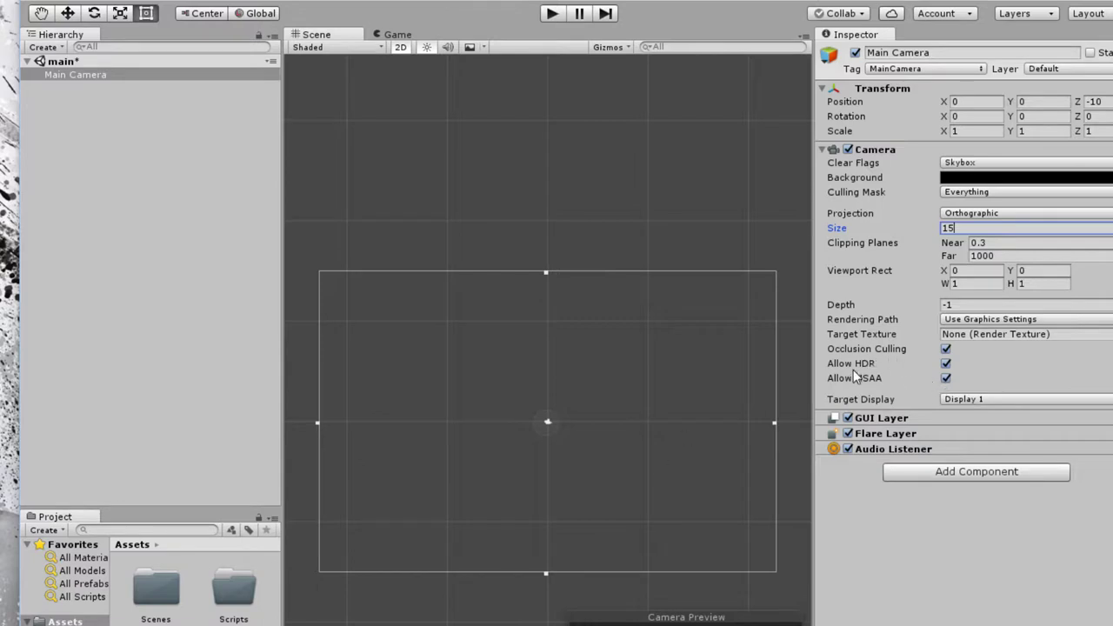
{"action": "left_click", "coordinate": [945, 364]}
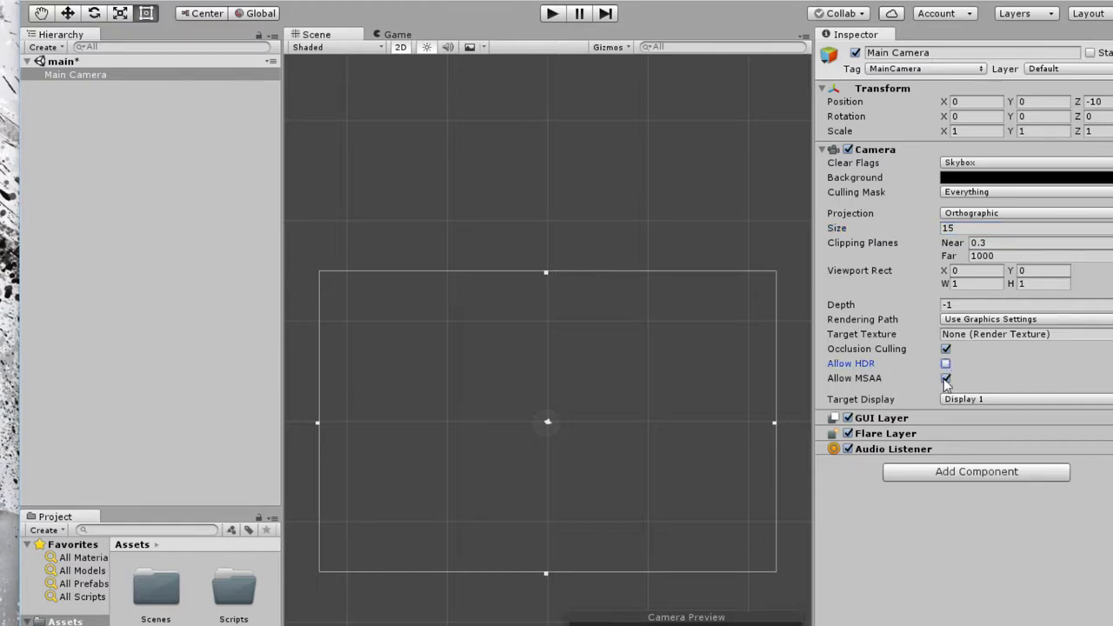
{"action": "left_click", "coordinate": [945, 379]}
- From the Sprites folder, start Import New Asset and browse to Desktop > Pong Resources > Pong Resources
{"action": "double_click", "coordinate": [232, 621]}
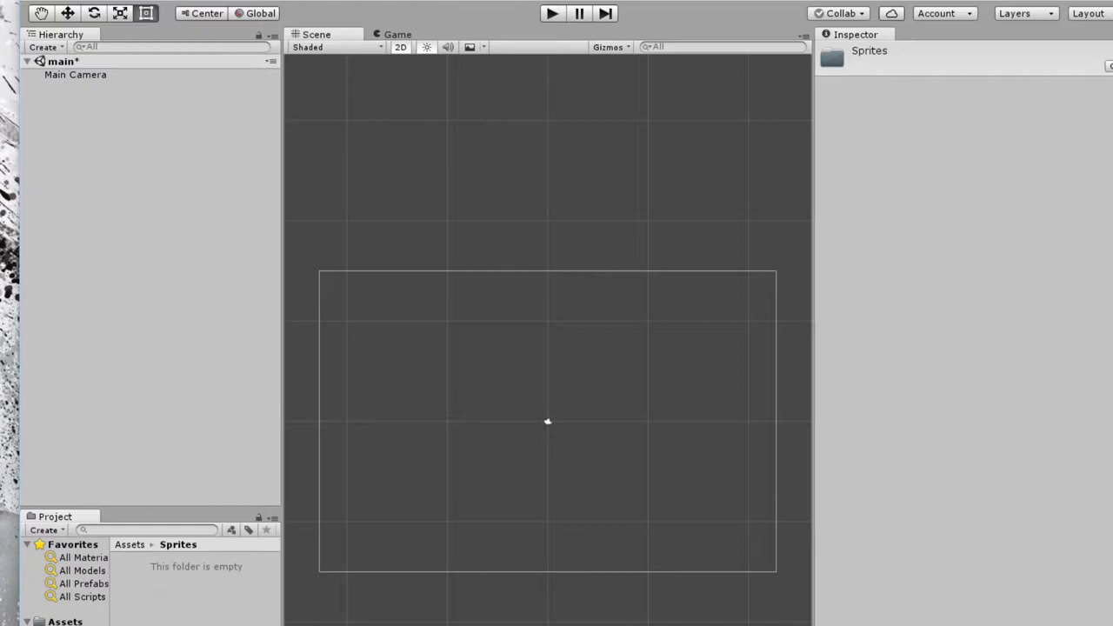
{"action": "right_click", "coordinate": [166, 619]}
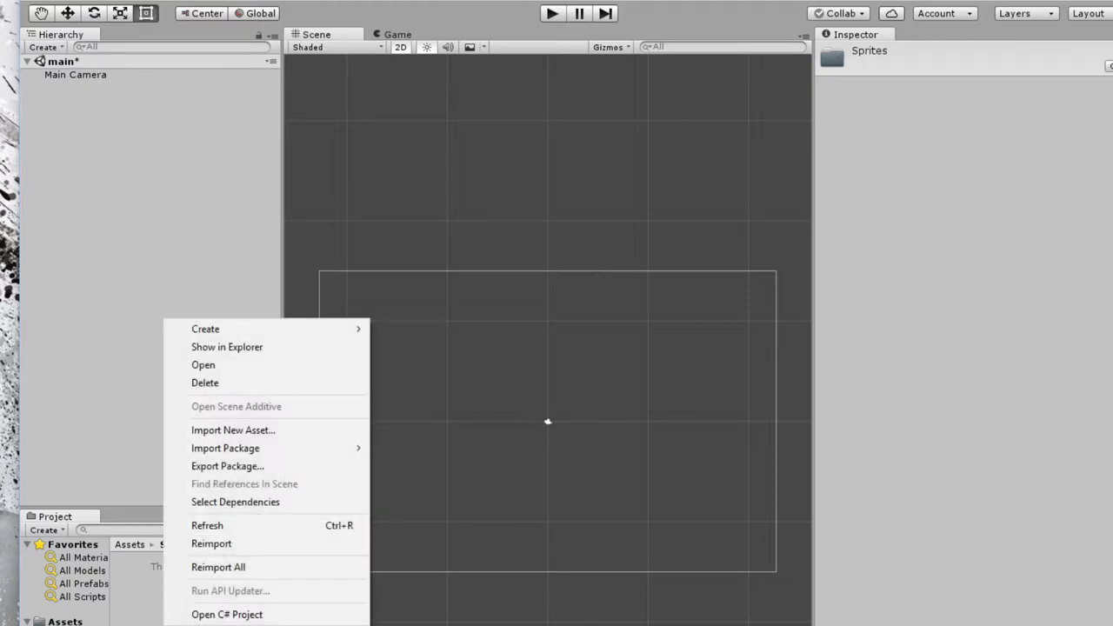
{"action": "left_click", "coordinate": [231, 433]}
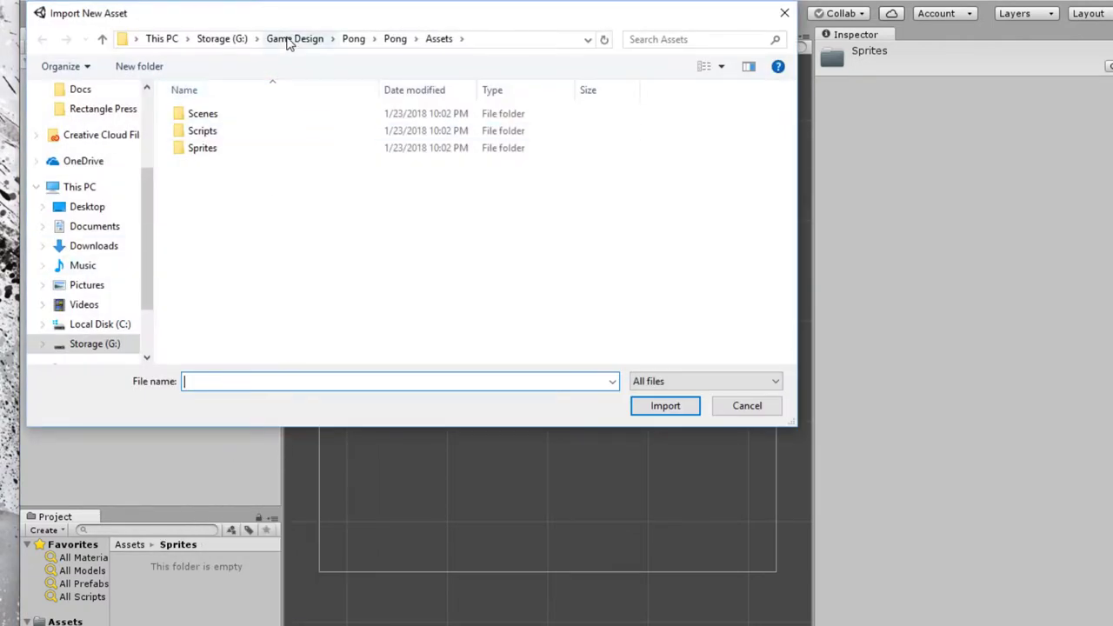
{"action": "left_click", "coordinate": [93, 209]}
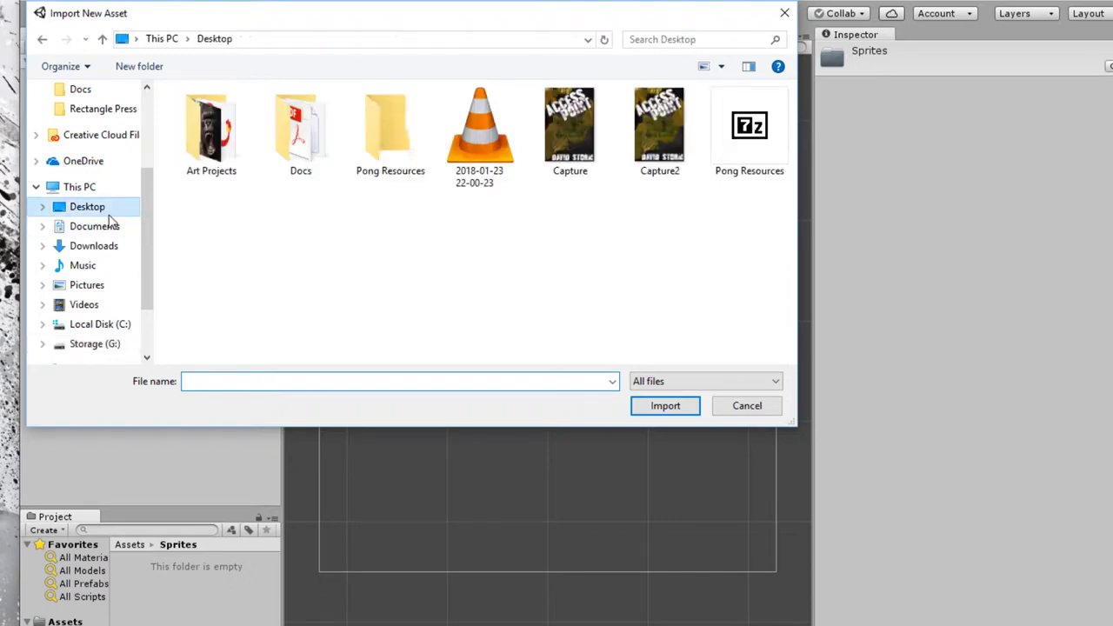
{"action": "double_click", "coordinate": [375, 150]}
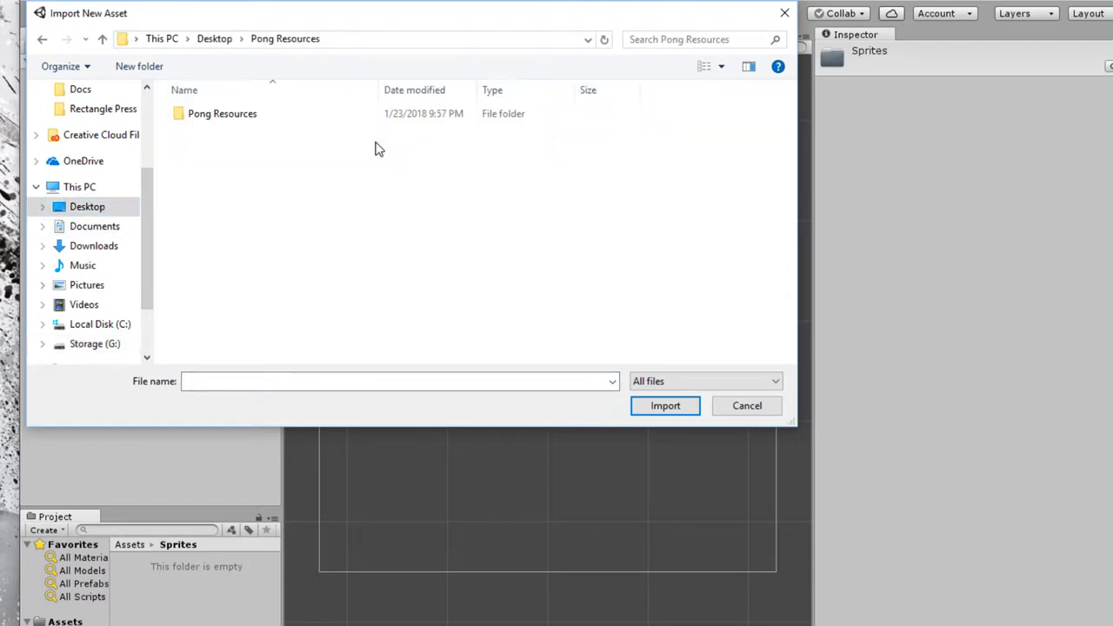
{"action": "left_click", "coordinate": [231, 122]}
{"action": "double_click", "coordinate": [230, 121]}
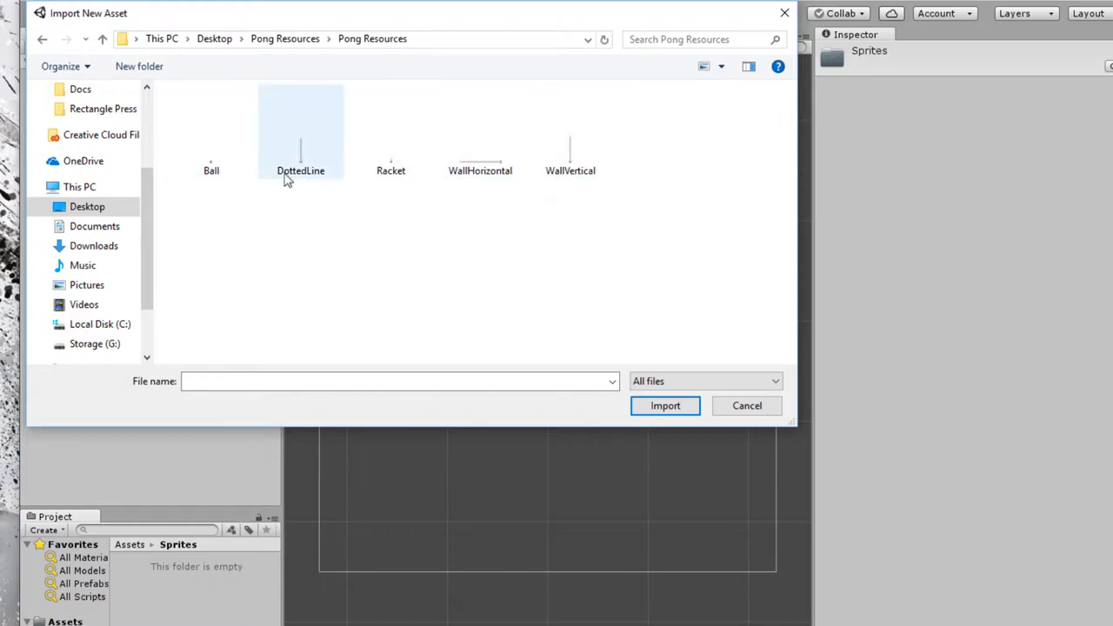
- Choose the WallHorizontal image among the Pong sprites and import it
{"action": "left_click", "coordinate": [224, 172]}
{"action": "left_click", "coordinate": [565, 171]}
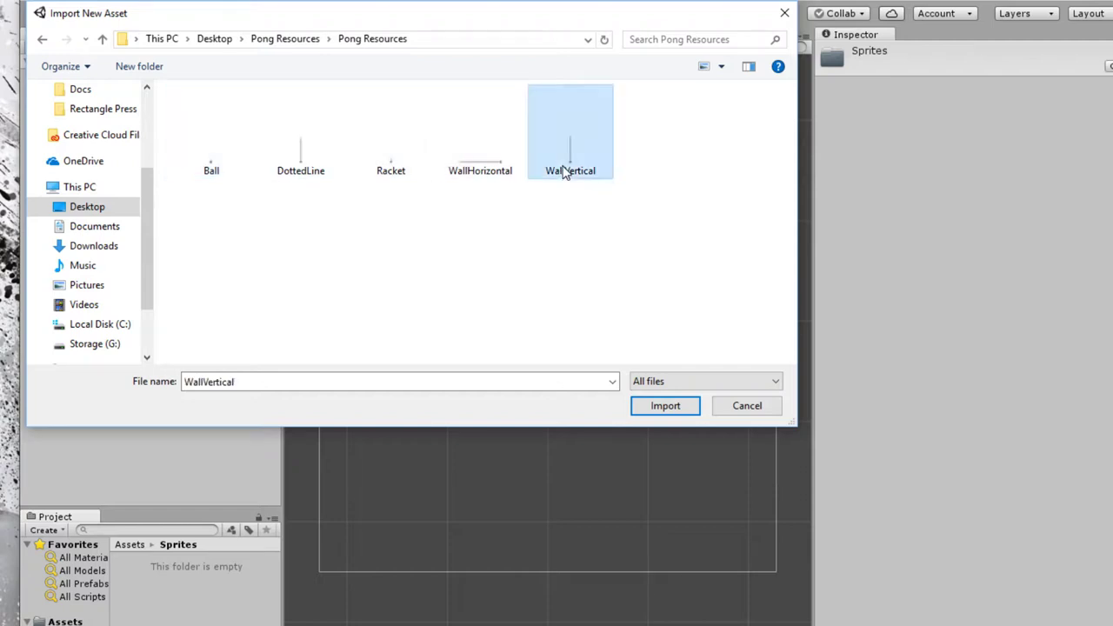
{"action": "left_click", "coordinate": [502, 153]}
{"action": "left_click", "coordinate": [391, 161]}
{"action": "left_click", "coordinate": [303, 165]}
{"action": "left_click", "coordinate": [211, 152]}
{"action": "left_click", "coordinate": [559, 156]}
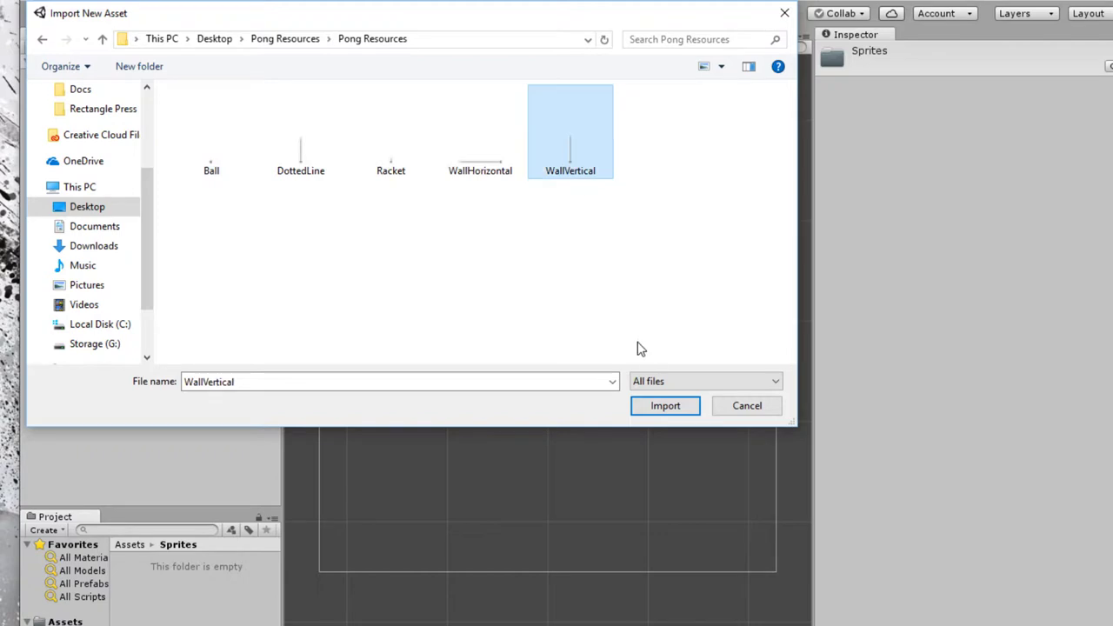
{"action": "left_click", "coordinate": [497, 154]}
{"action": "left_click", "coordinate": [663, 410]}
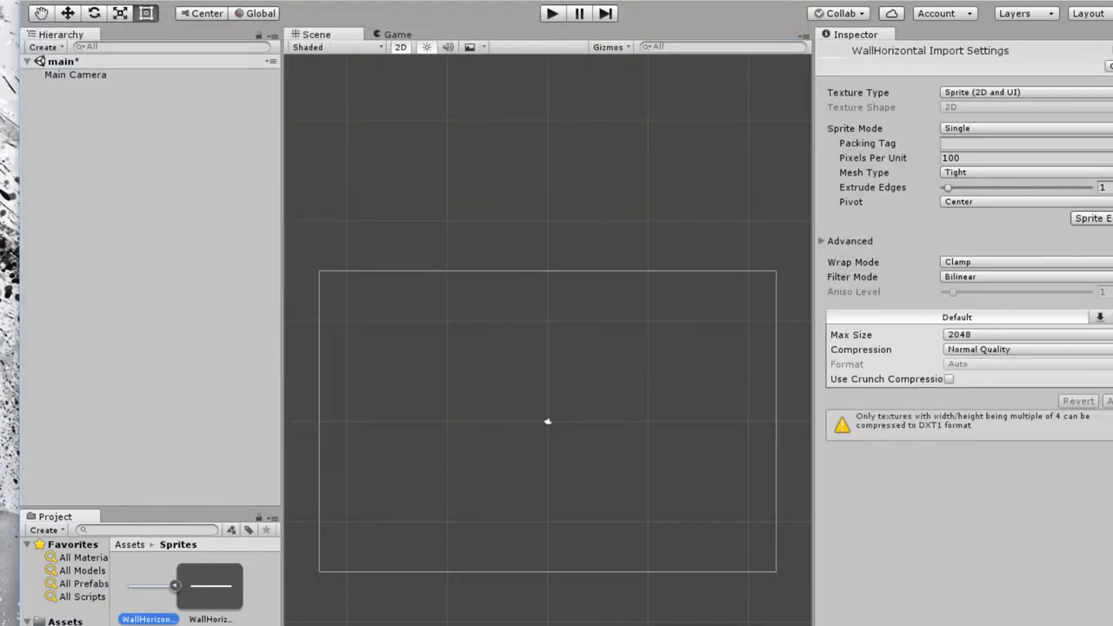
- Import the WallVertical image into the Sprites folder
{"action": "right_click", "coordinate": [194, 576]}
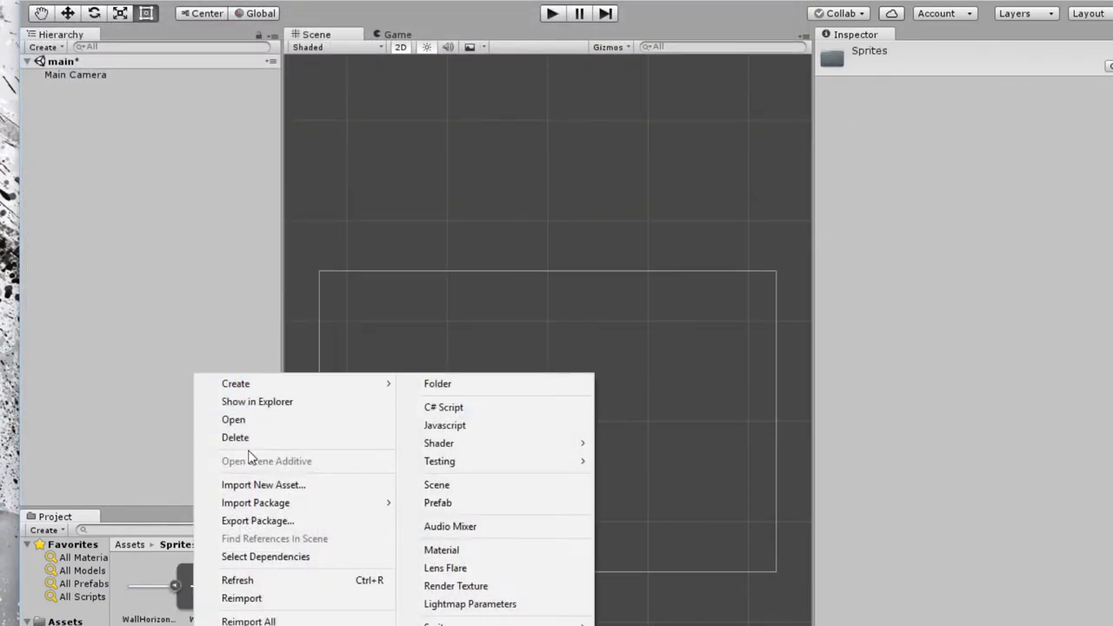
{"action": "left_click", "coordinate": [248, 484]}
{"action": "left_click", "coordinate": [577, 154]}
{"action": "left_click", "coordinate": [666, 408]}
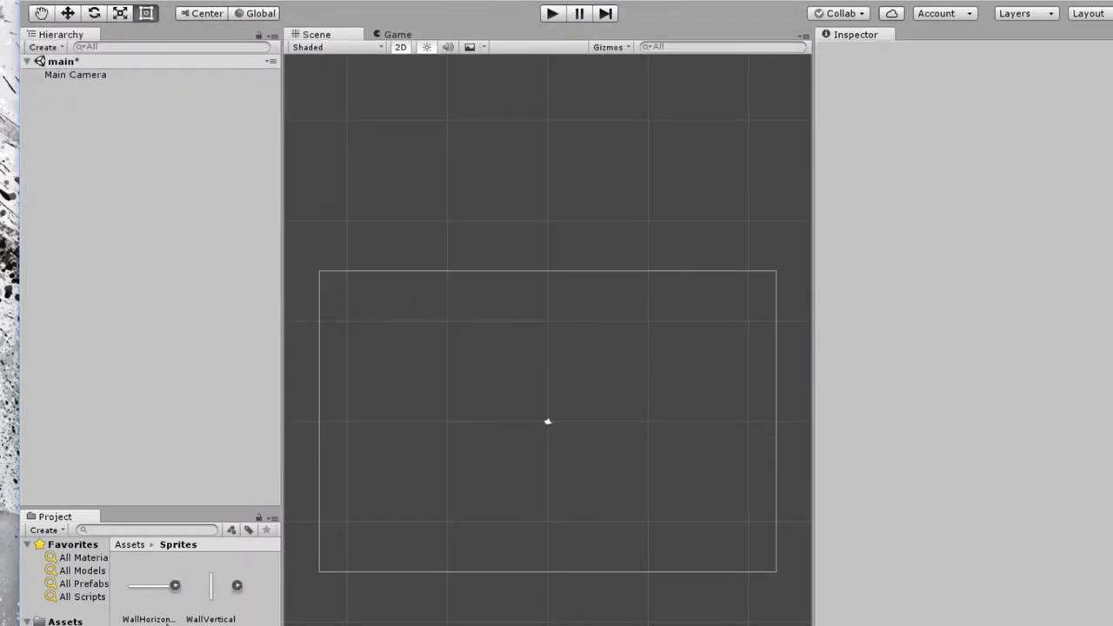
- Place a WallHorizontal object in the scene, delete it, and reselect the WallHorizontal sprite
{"action": "left_click", "coordinate": [156, 593]}
{"action": "left_click_drag", "start_coordinate": [156, 603], "coordinate": [544, 483]}
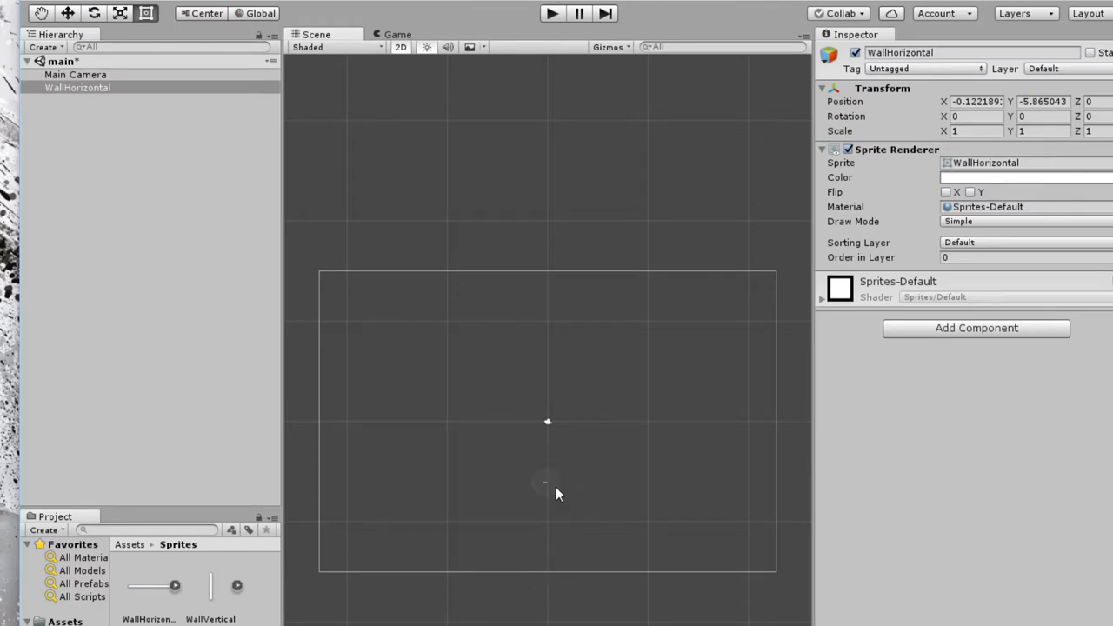
{"action": "right_click", "coordinate": [74, 87]}
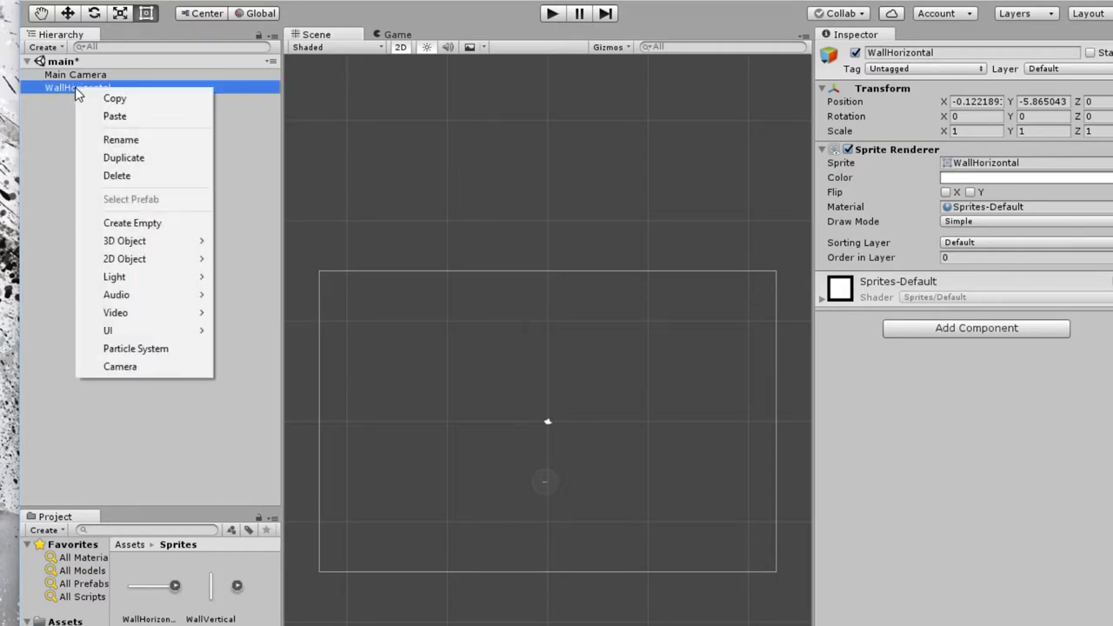
{"action": "left_click", "coordinate": [116, 176]}
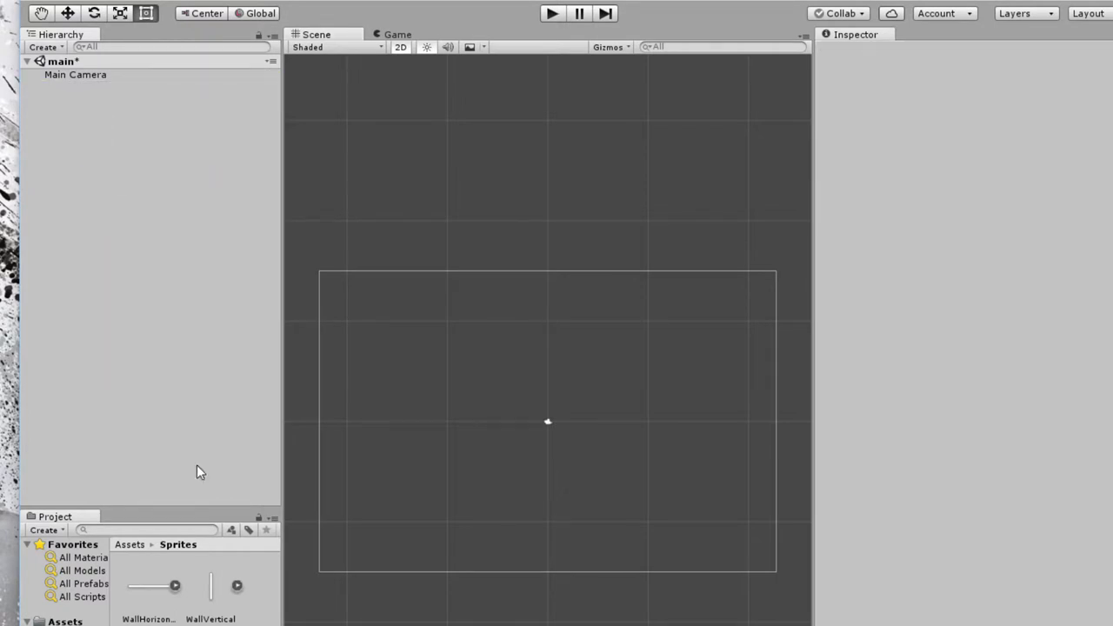
{"action": "left_click", "coordinate": [139, 593]}
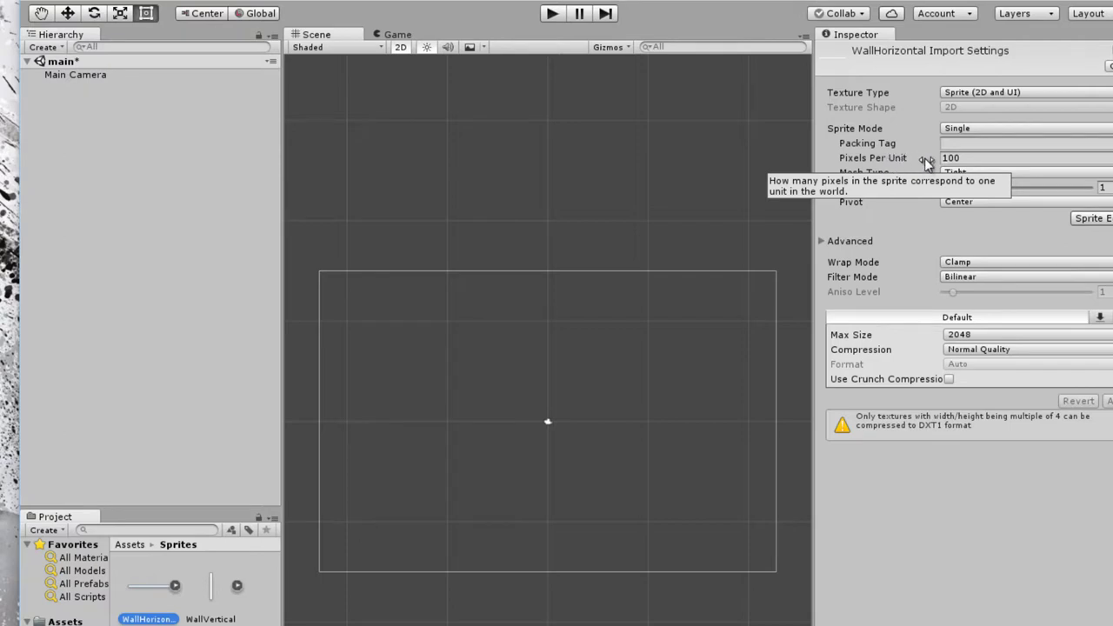
- Change WallHorizontal to Pixels Per Unit 1 and Filter Mode Point (no filter), and apply
{"action": "left_click", "coordinate": [960, 157]}
{"action": "double_click", "coordinate": [960, 157]}
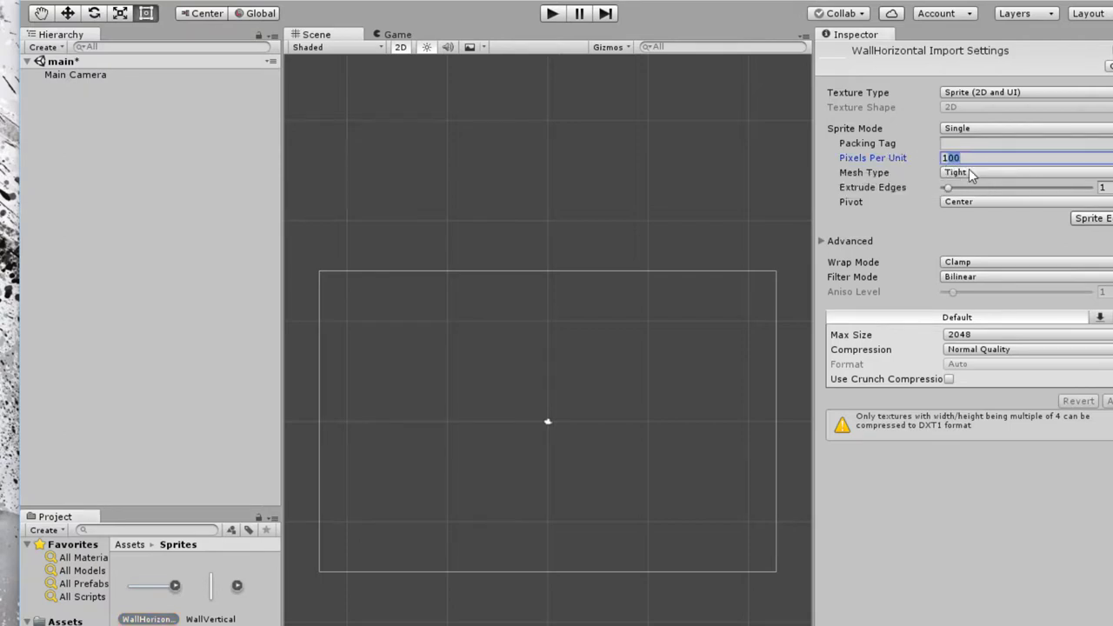
{"action": "type", "text": "1"}
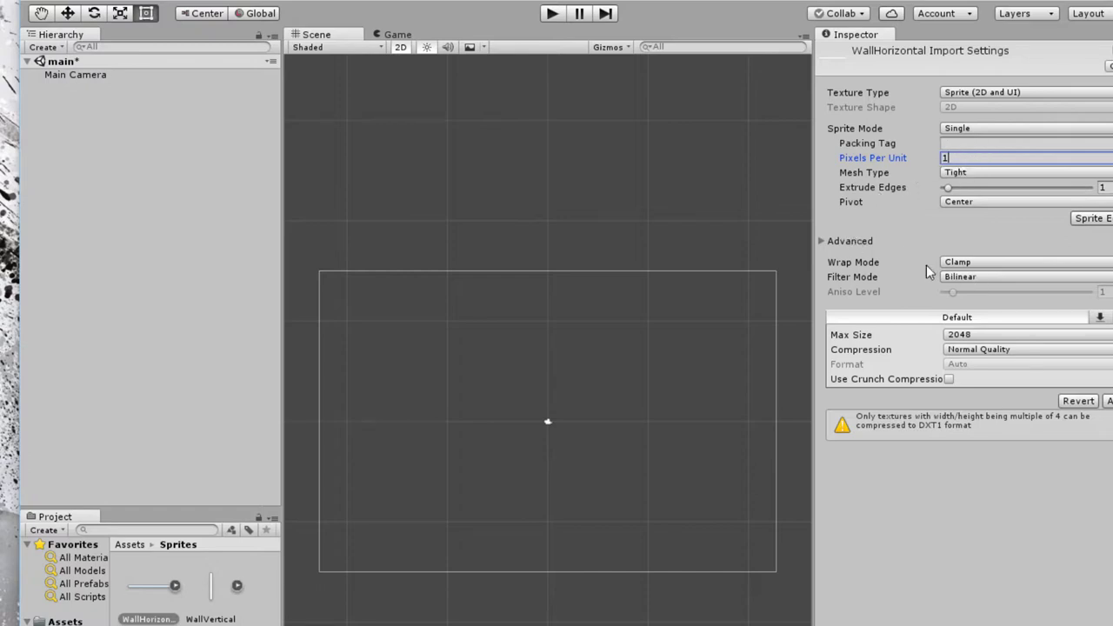
{"action": "left_click", "coordinate": [973, 278]}
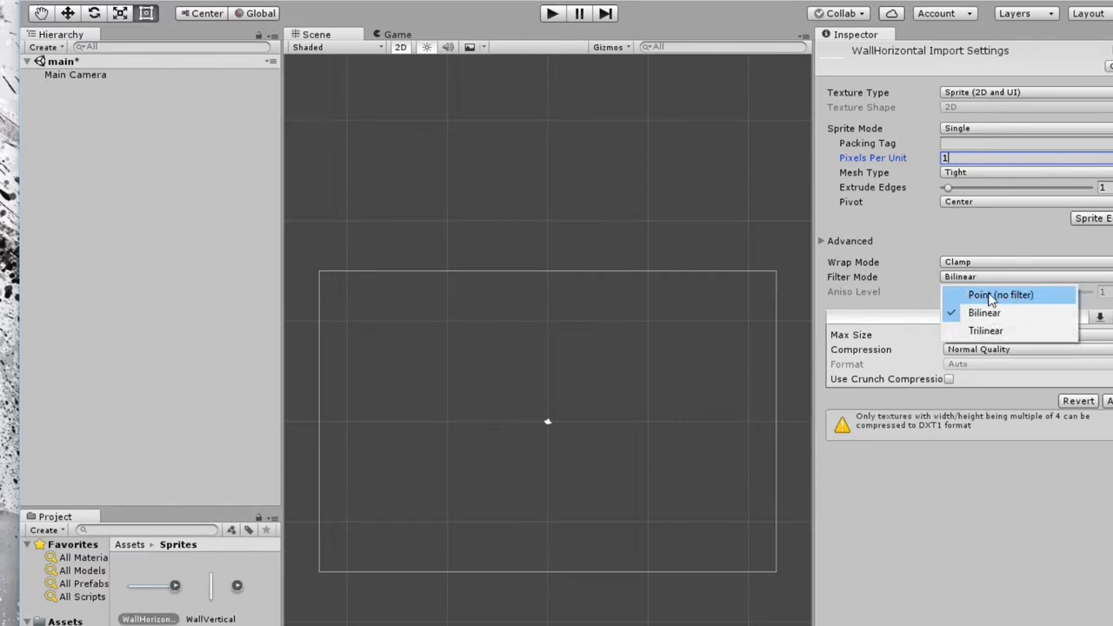
{"action": "left_click", "coordinate": [982, 298]}
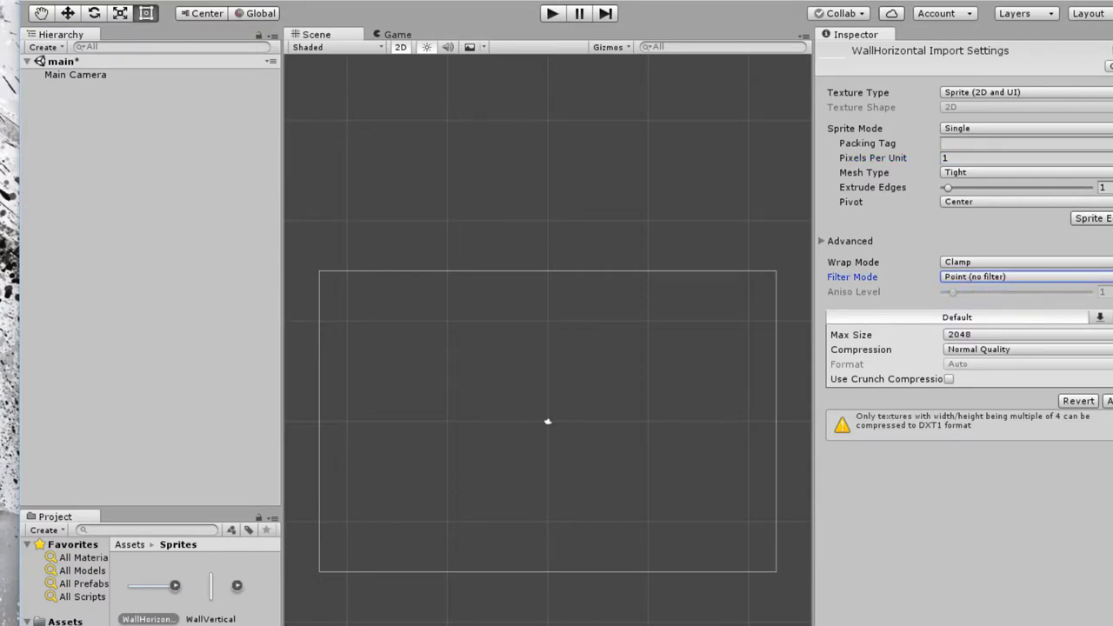
{"action": "left_click", "coordinate": [1109, 401]}
- Place a WallHorizontal wall near the bottom and set the Main Camera Size to 20
{"action": "left_click_drag", "start_coordinate": [151, 579], "coordinate": [541, 525]}
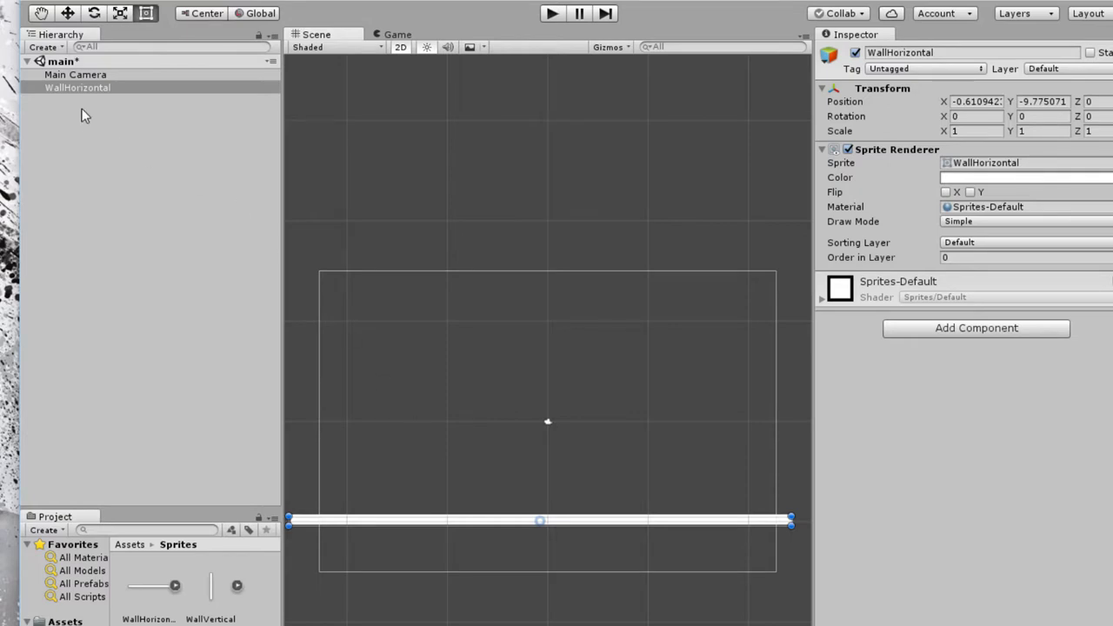
{"action": "left_click", "coordinate": [74, 75]}
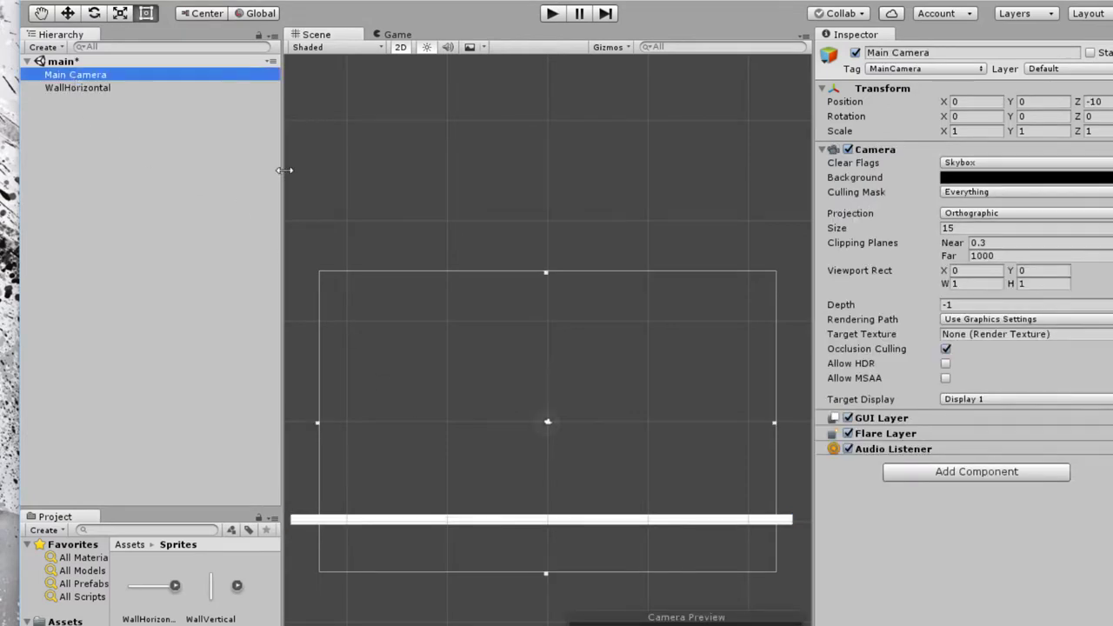
{"action": "left_click", "coordinate": [954, 228]}
{"action": "type", "text": "20"}
{"action": "scroll", "coordinate": [618, 501], "scroll_direction": "down", "scroll_amount": 3}
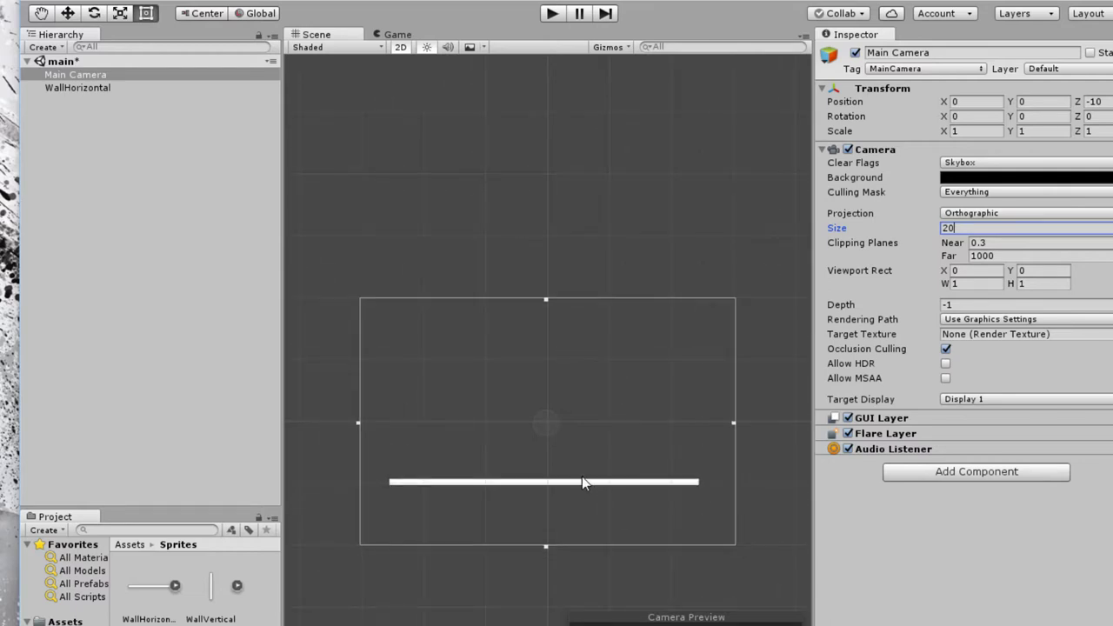
{"action": "scroll", "coordinate": [528, 460], "scroll_direction": "up", "scroll_amount": 1}
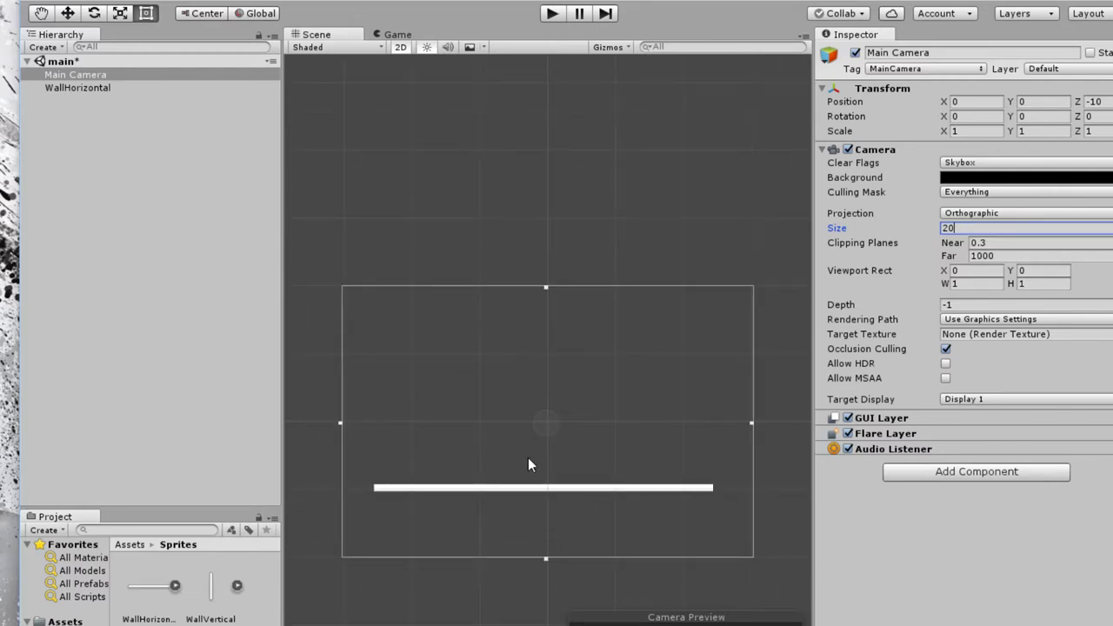
- Place a second WallHorizontal wall near the top of the court
{"action": "left_click", "coordinate": [62, 87]}
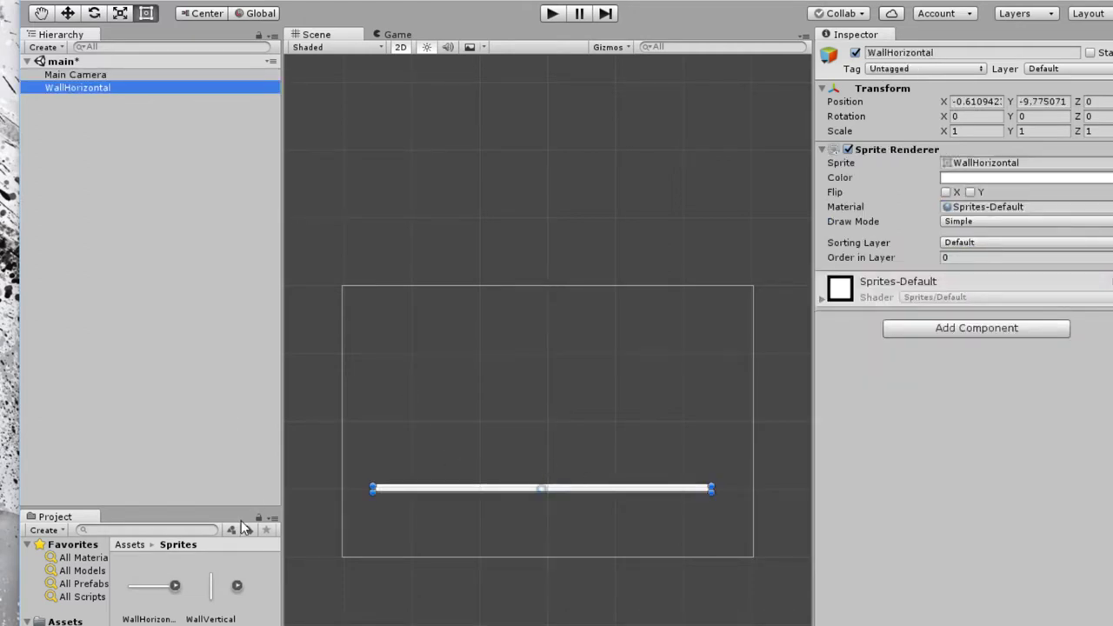
{"action": "left_click_drag", "start_coordinate": [153, 586], "coordinate": [548, 340]}
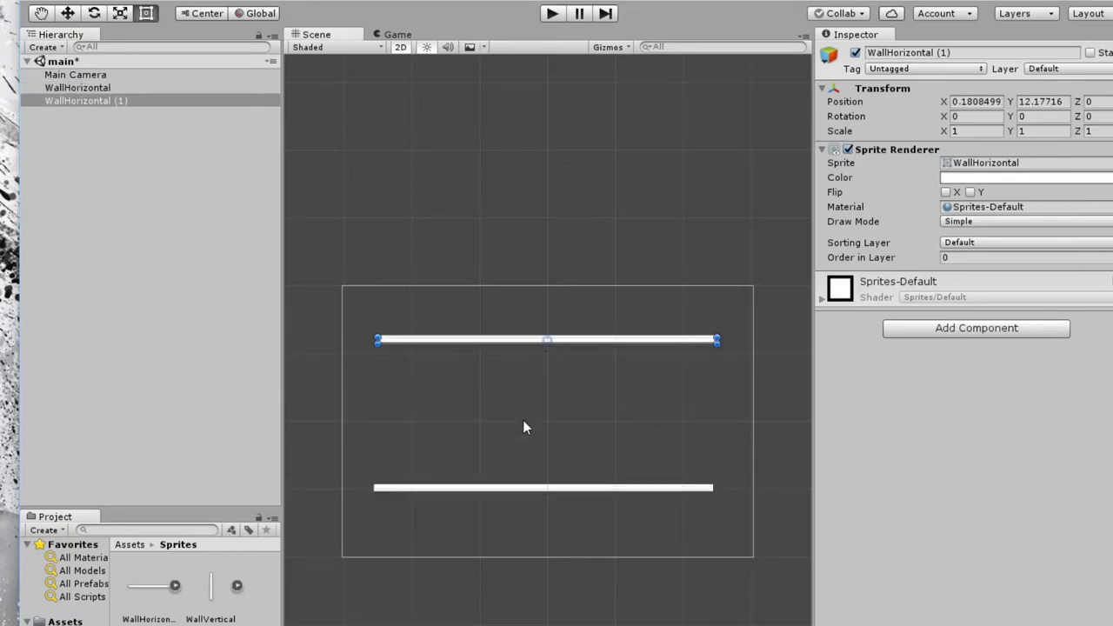
{"action": "left_click", "coordinate": [212, 596]}
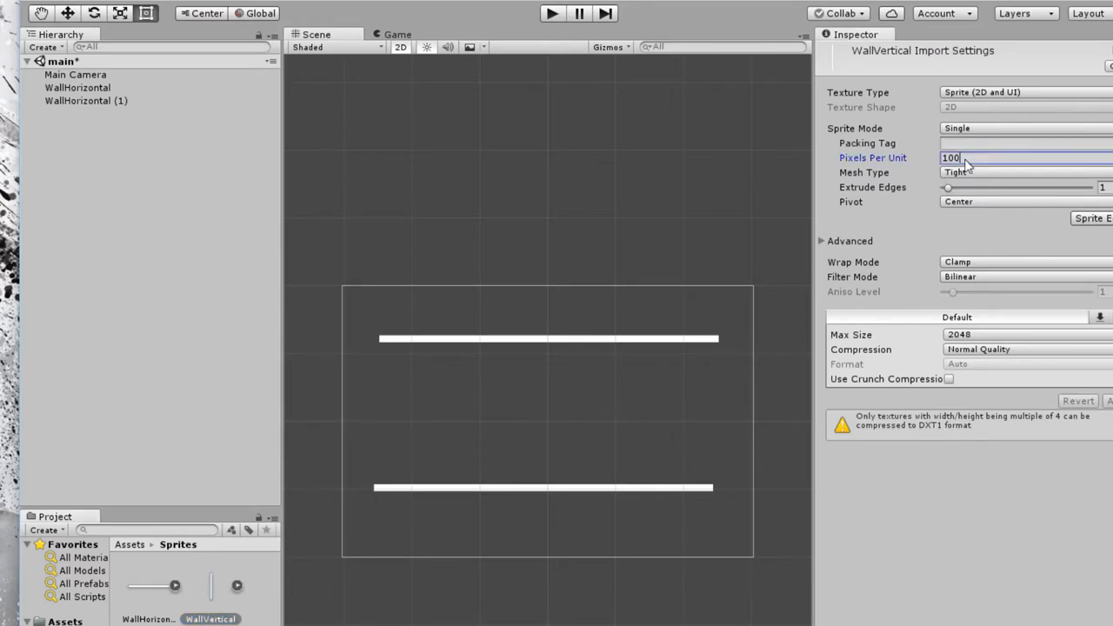
- Set WallVertical to Pixels Per Unit 1 with Point (no filter) filtering and apply
{"action": "double_click", "coordinate": [966, 158]}
{"action": "type", "text": "1"}
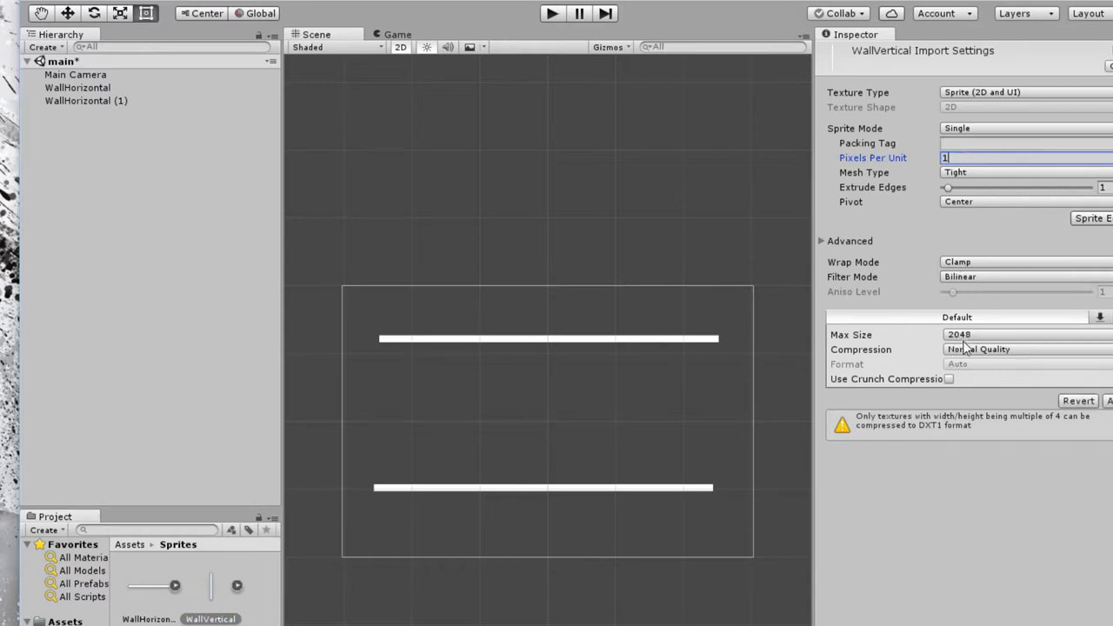
{"action": "left_click", "coordinate": [961, 277]}
{"action": "left_click", "coordinate": [1013, 293]}
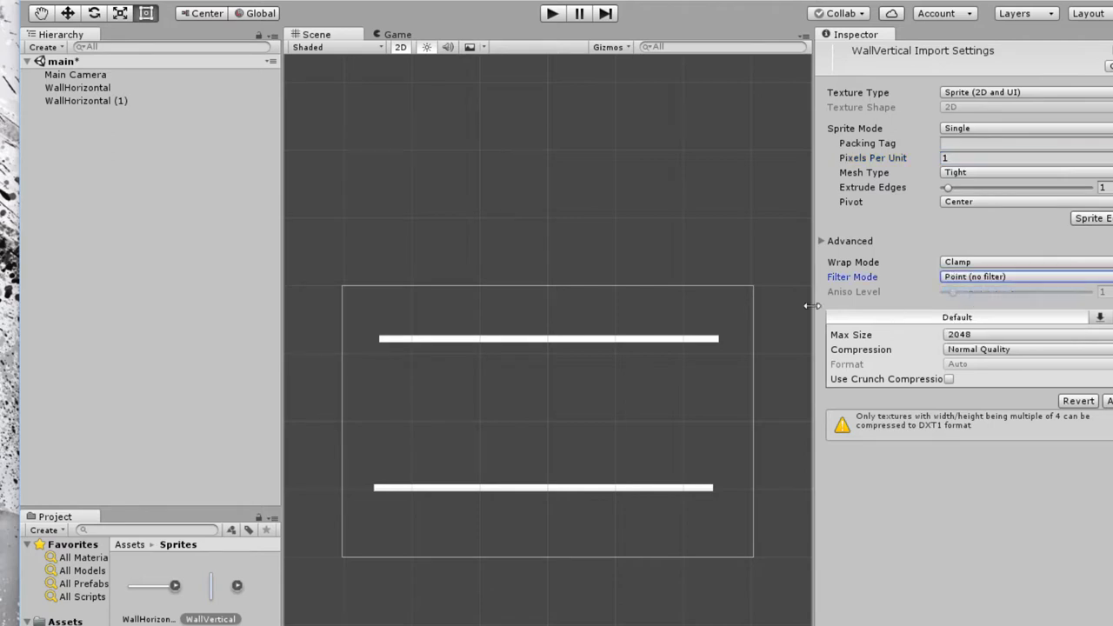
{"action": "left_click", "coordinate": [1109, 401]}
- Place two WallVertical walls on the court's left and right sides
{"action": "left_click_drag", "start_coordinate": [209, 606], "coordinate": [392, 427]}
{"action": "left_click_drag", "start_coordinate": [211, 591], "coordinate": [715, 424]}
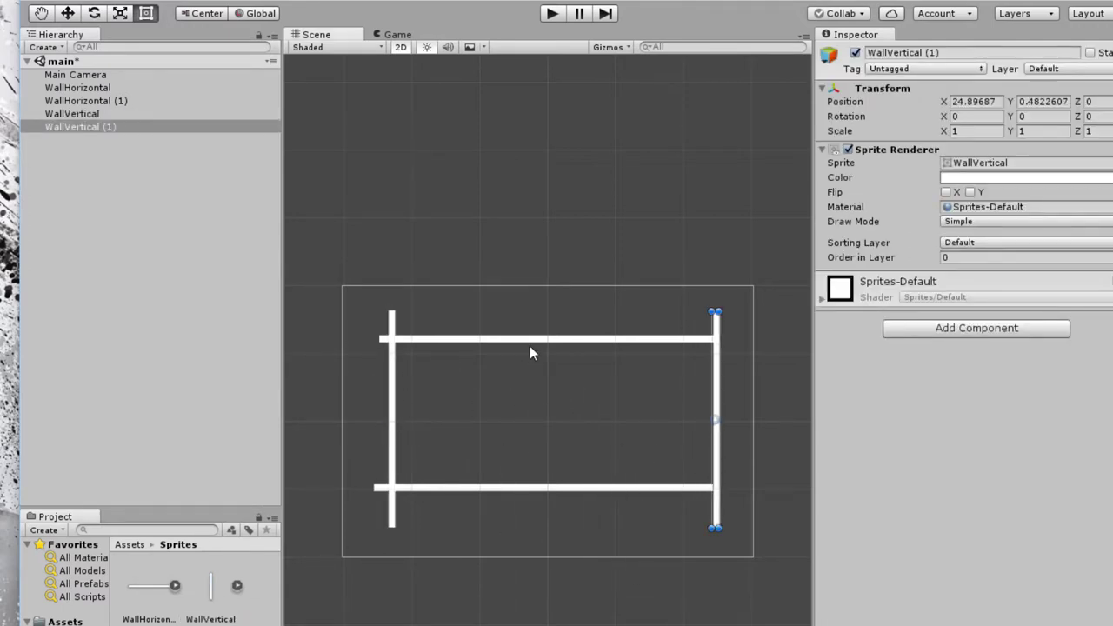
{"action": "left_click", "coordinate": [611, 438]}
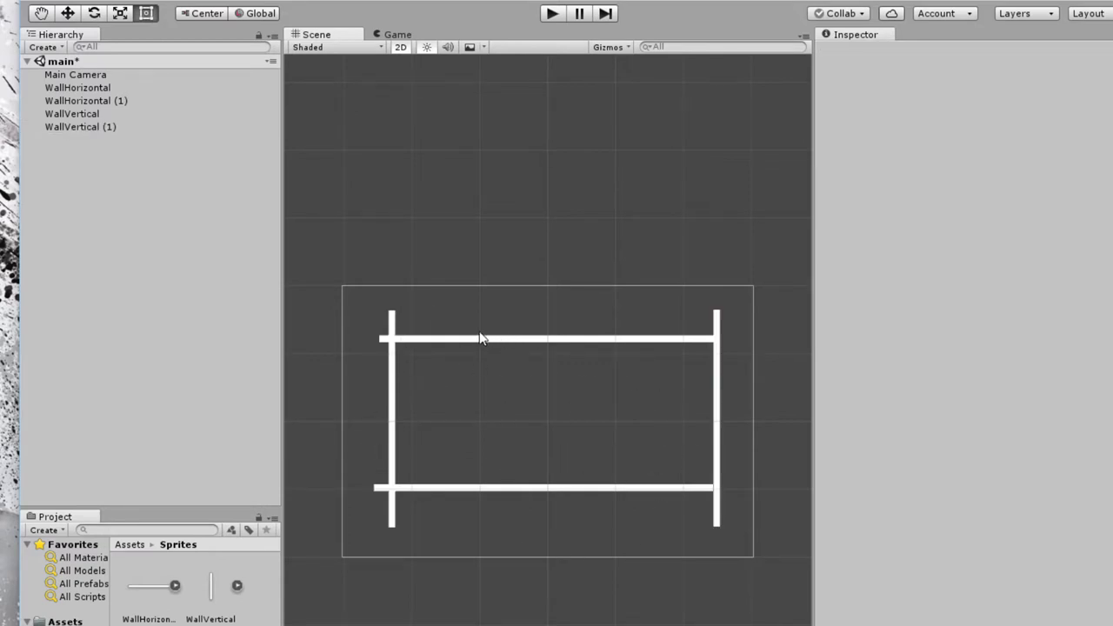
- Center both horizontal walls at X 0, with the top at Y 13 and bottom at Y -13
{"action": "left_click", "coordinate": [511, 340]}
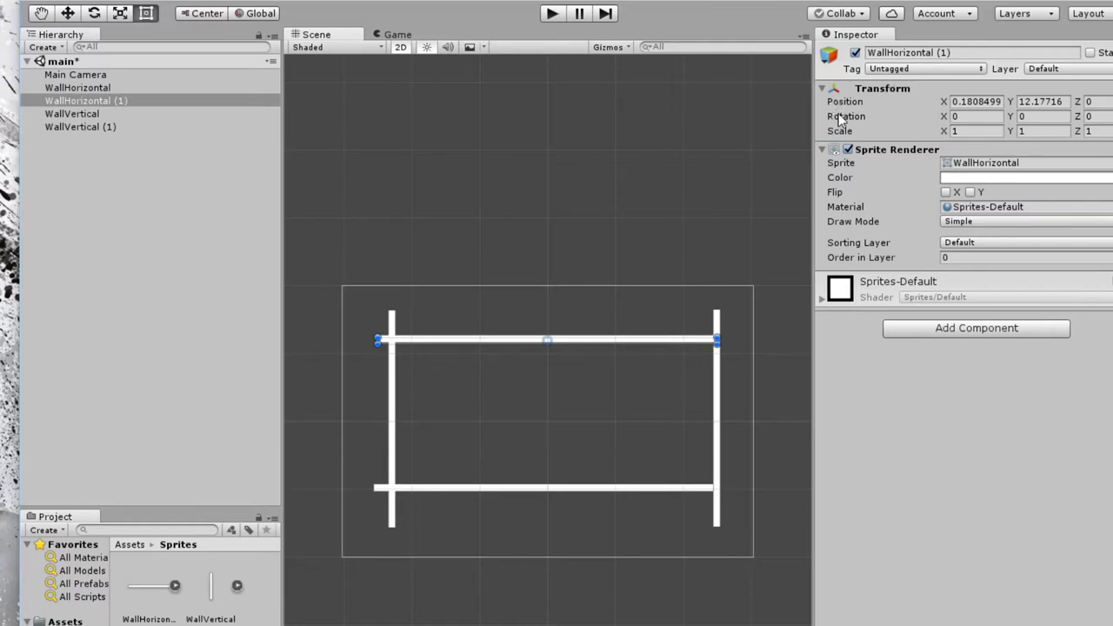
{"action": "left_click", "coordinate": [972, 102]}
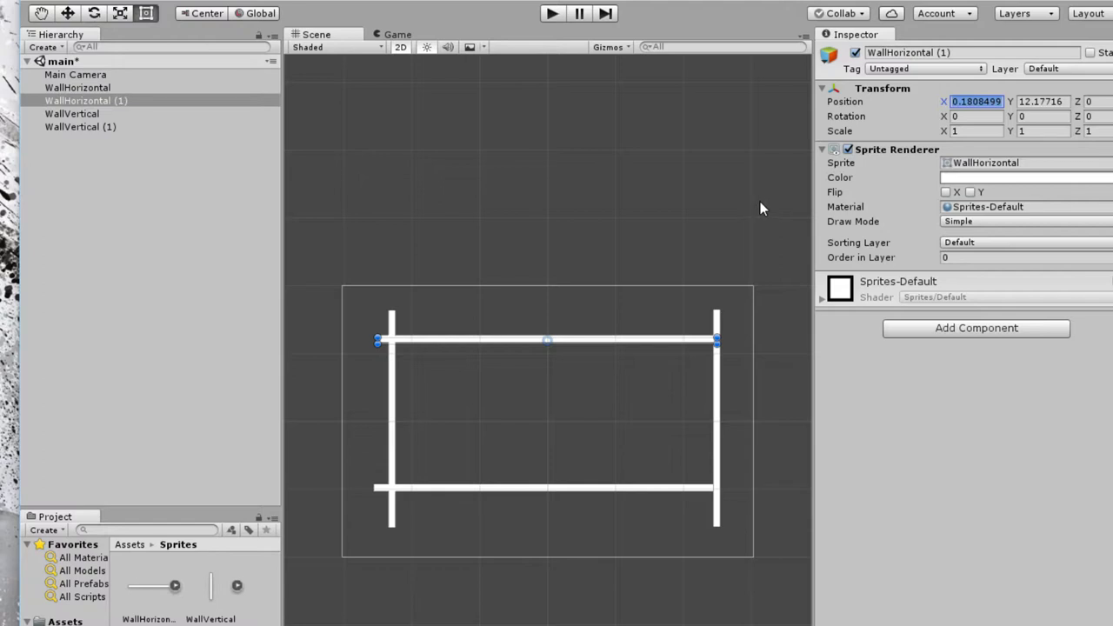
{"action": "type", "text": "0"}
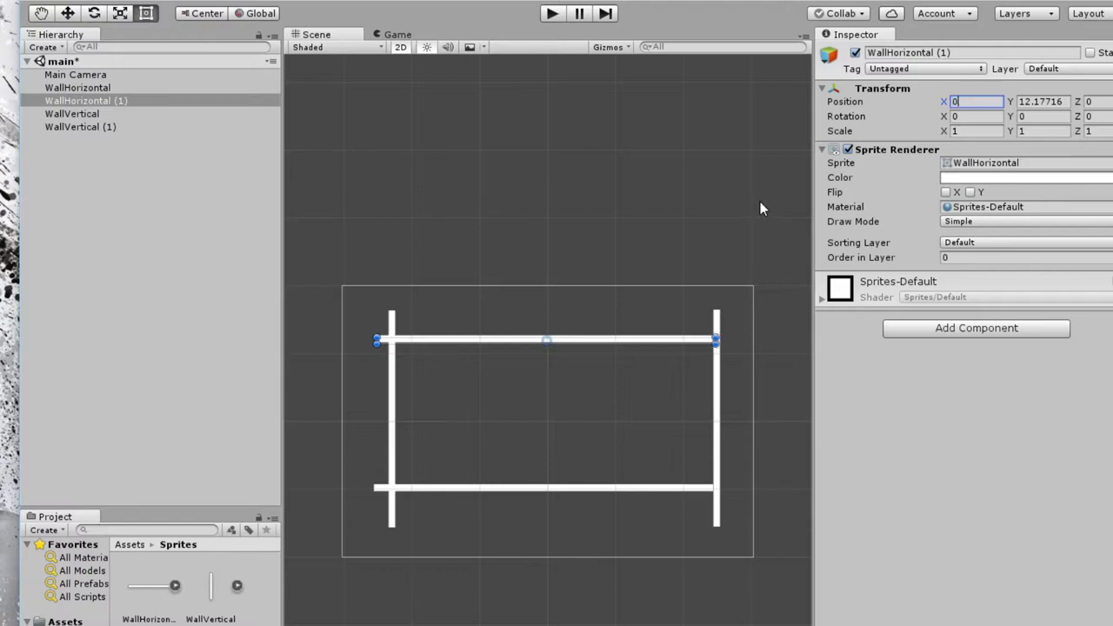
{"action": "left_click", "coordinate": [1043, 102]}
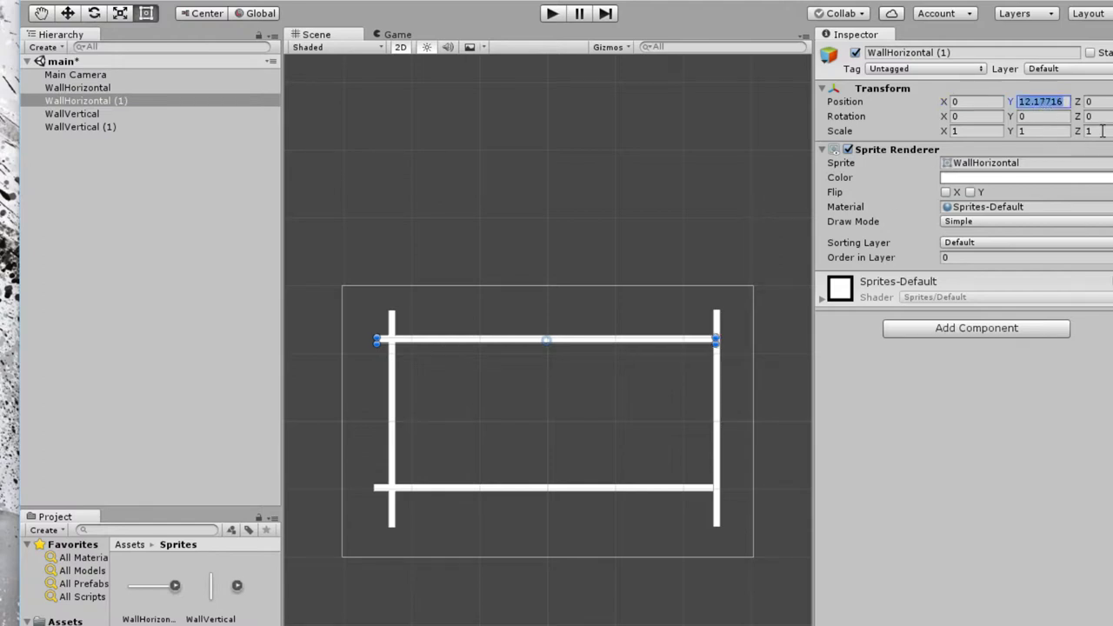
{"action": "type", "text": "13"}
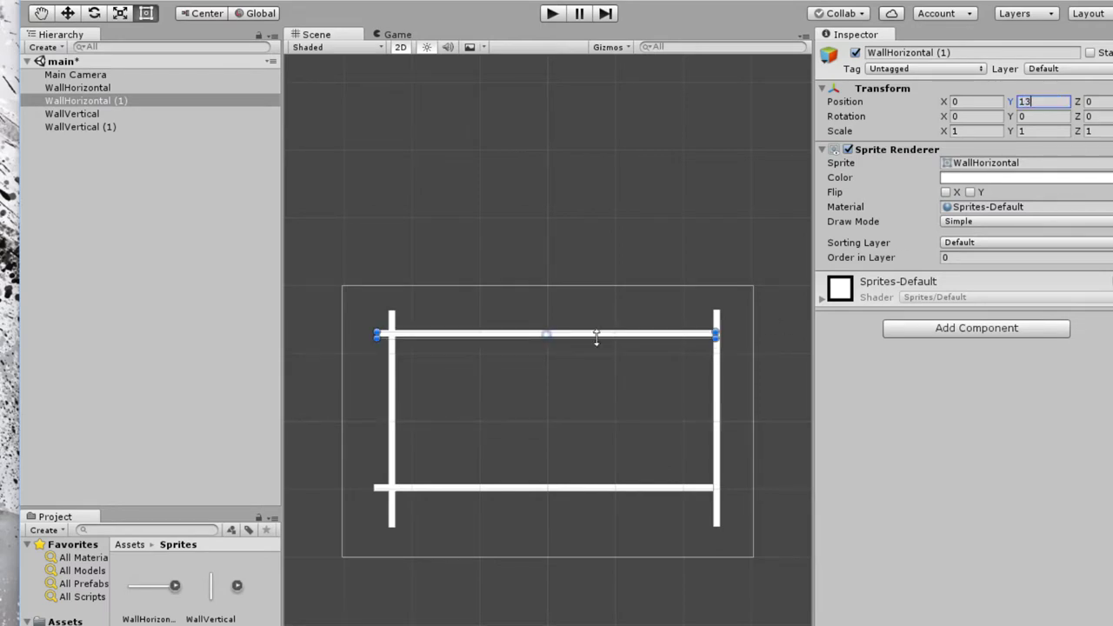
{"action": "left_click", "coordinate": [513, 486]}
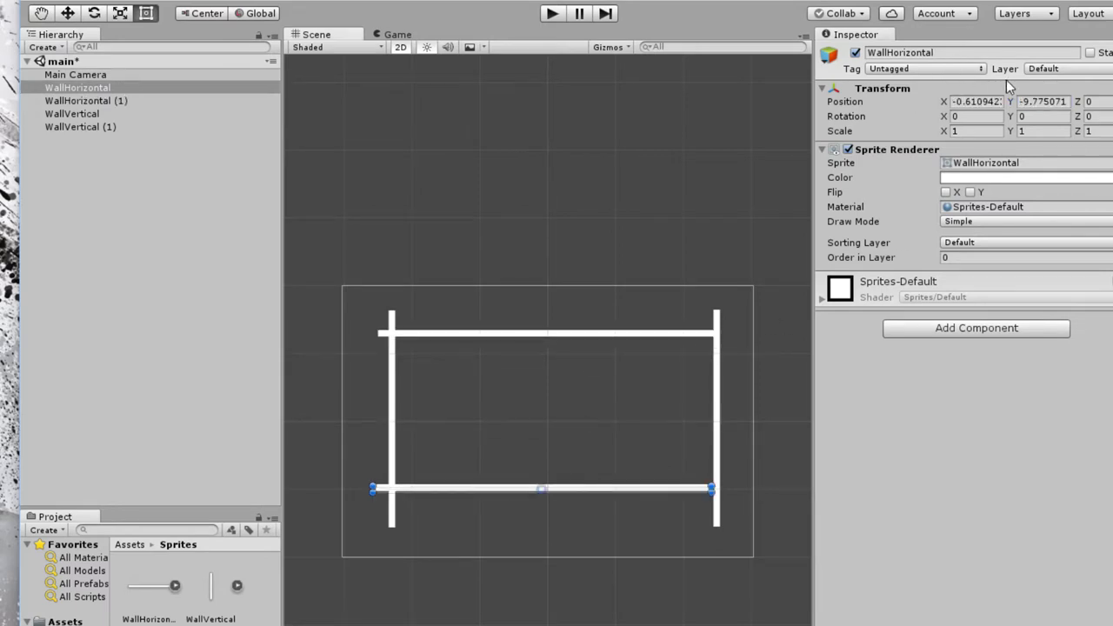
{"action": "left_click", "coordinate": [976, 103]}
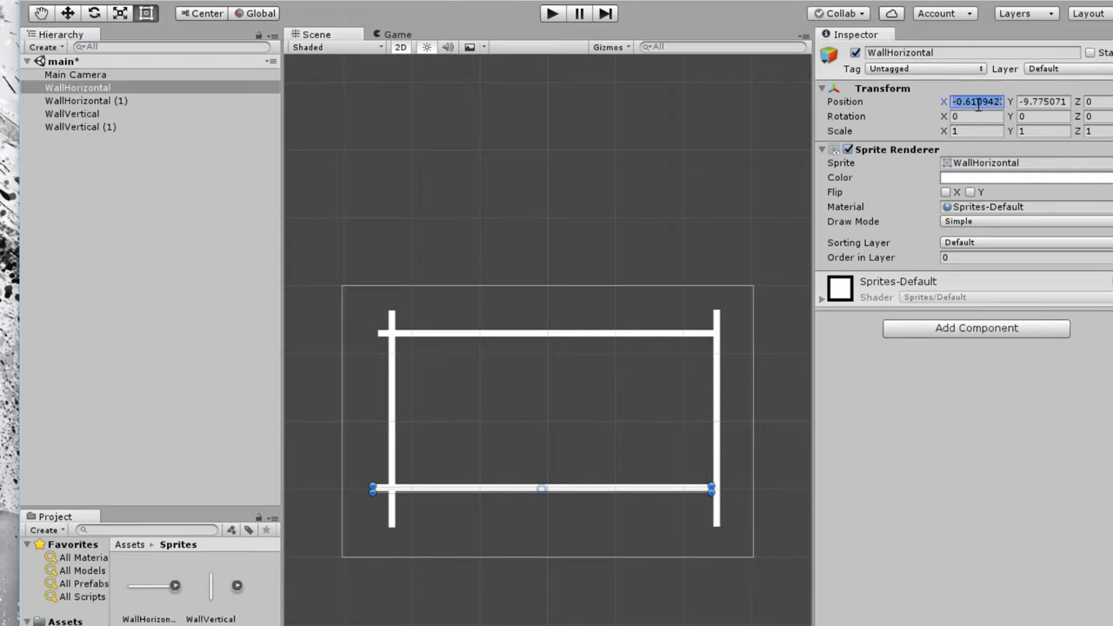
{"action": "type", "text": "0"}
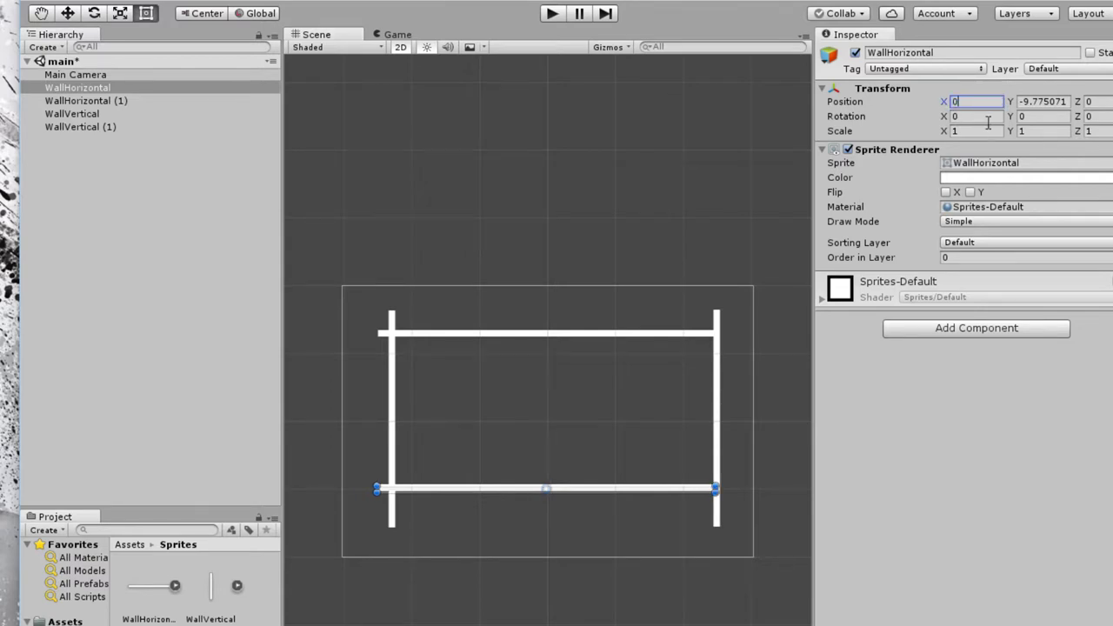
{"action": "left_click", "coordinate": [1048, 101]}
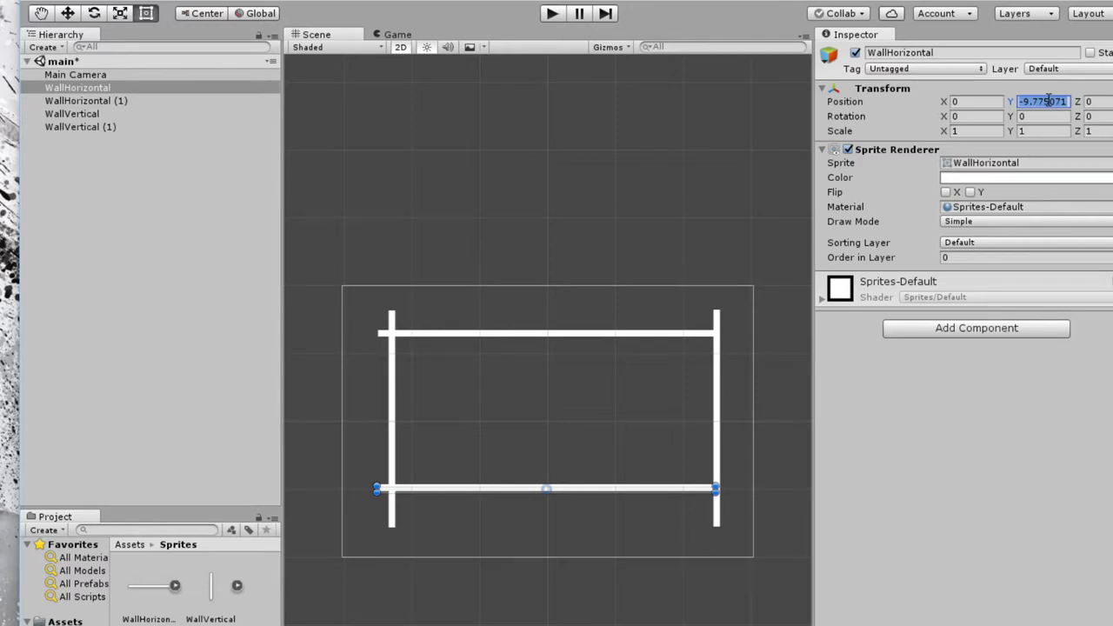
{"action": "type", "text": "-13"}
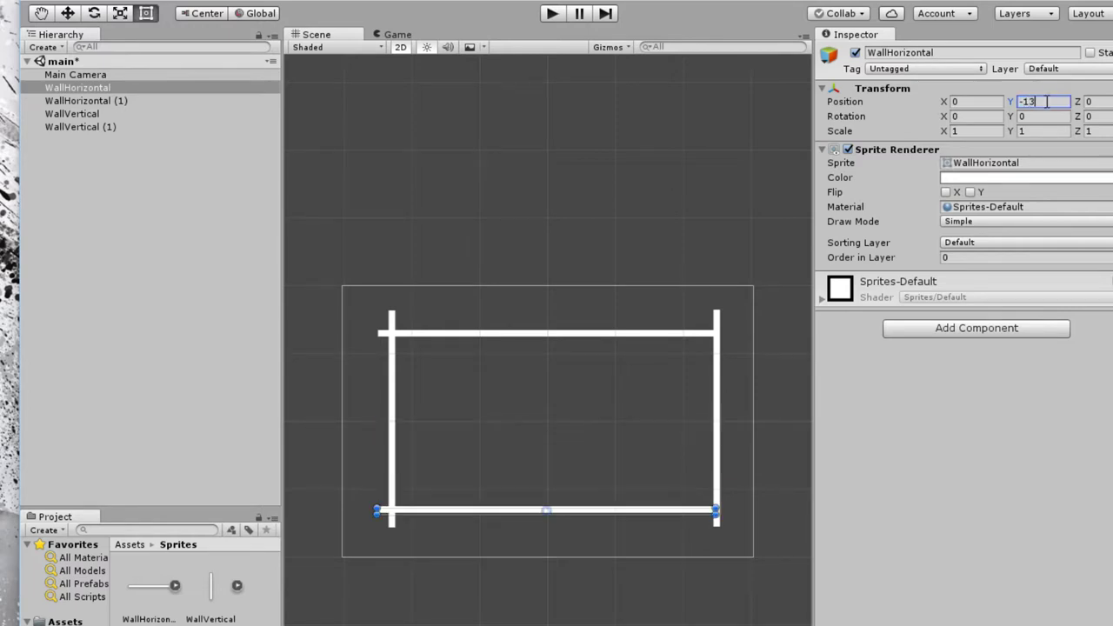
- Move the top wall to Y 16 and the bottom wall to Y -16
{"action": "left_click", "coordinate": [447, 335]}
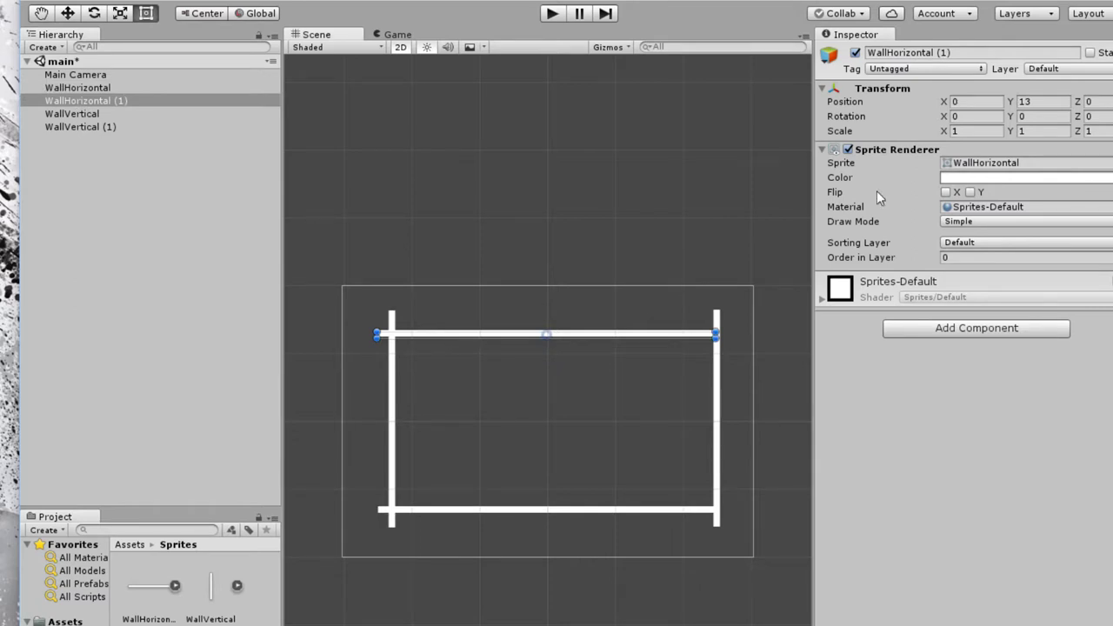
{"action": "left_click", "coordinate": [1038, 102]}
{"action": "type", "text": "14"}
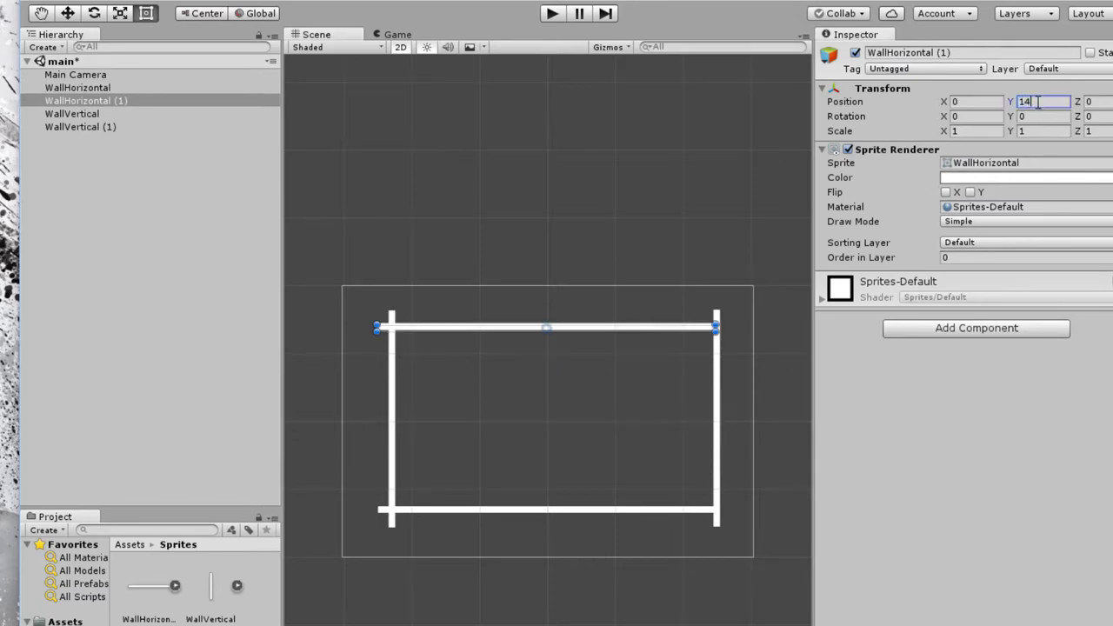
{"action": "key", "text": "BackSpace"}
{"action": "key", "text": "BackSpace"}
{"action": "type", "text": "16"}
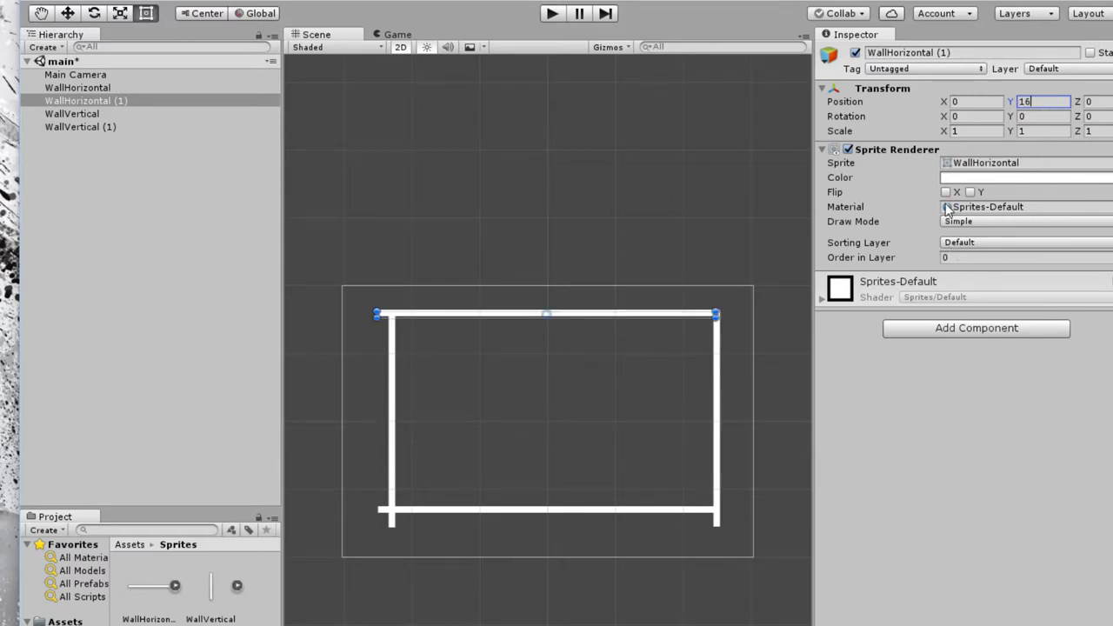
{"action": "left_click", "coordinate": [484, 511]}
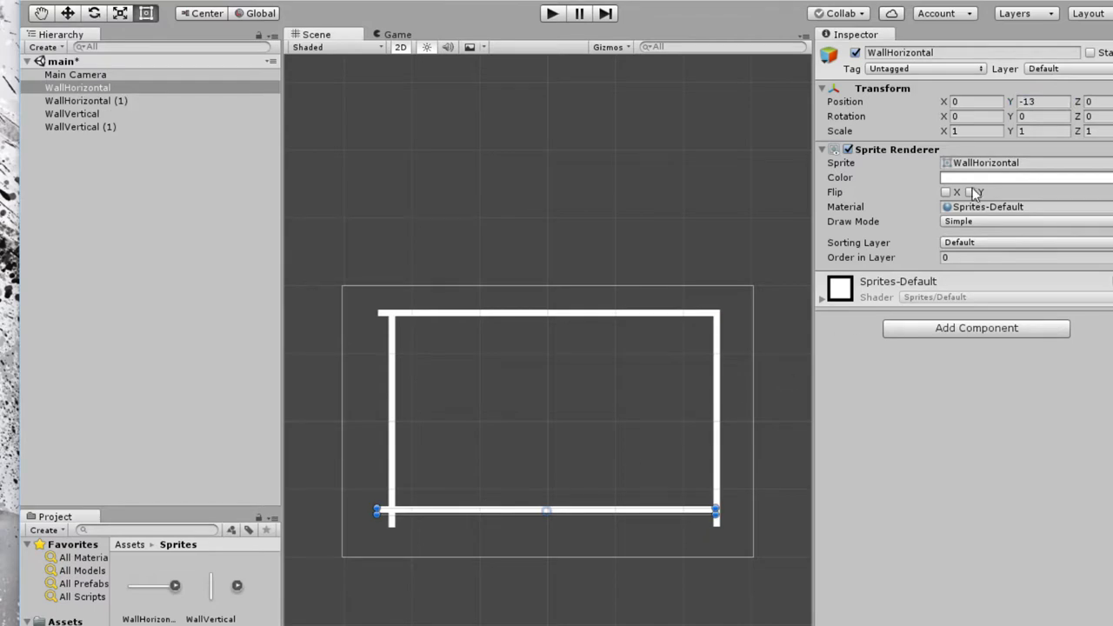
{"action": "left_click", "coordinate": [1029, 102]}
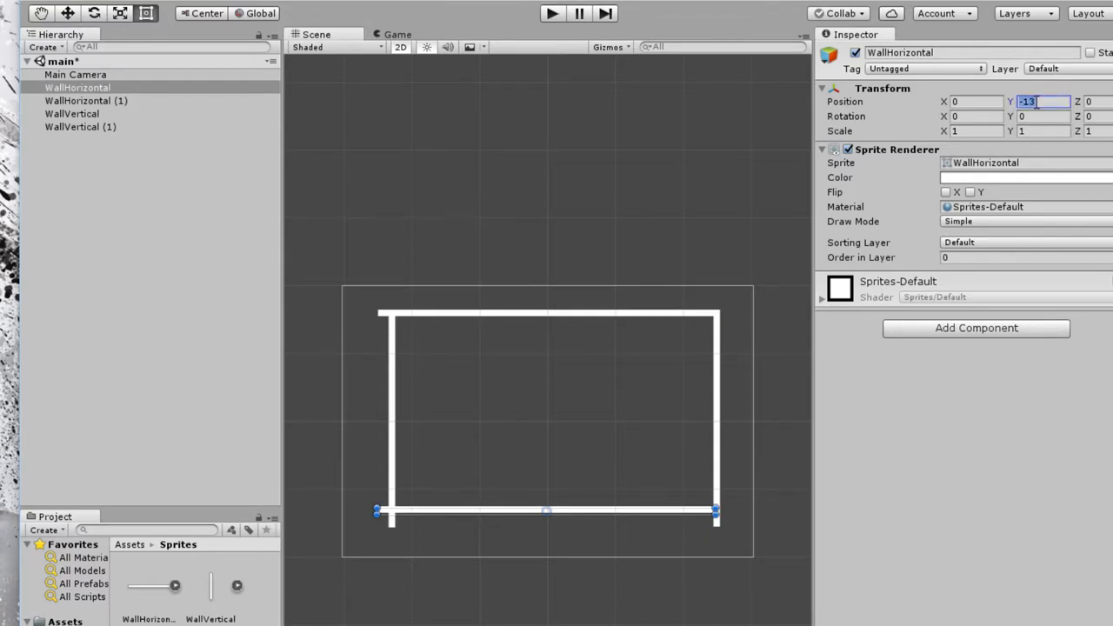
{"action": "type", "text": "-16"}
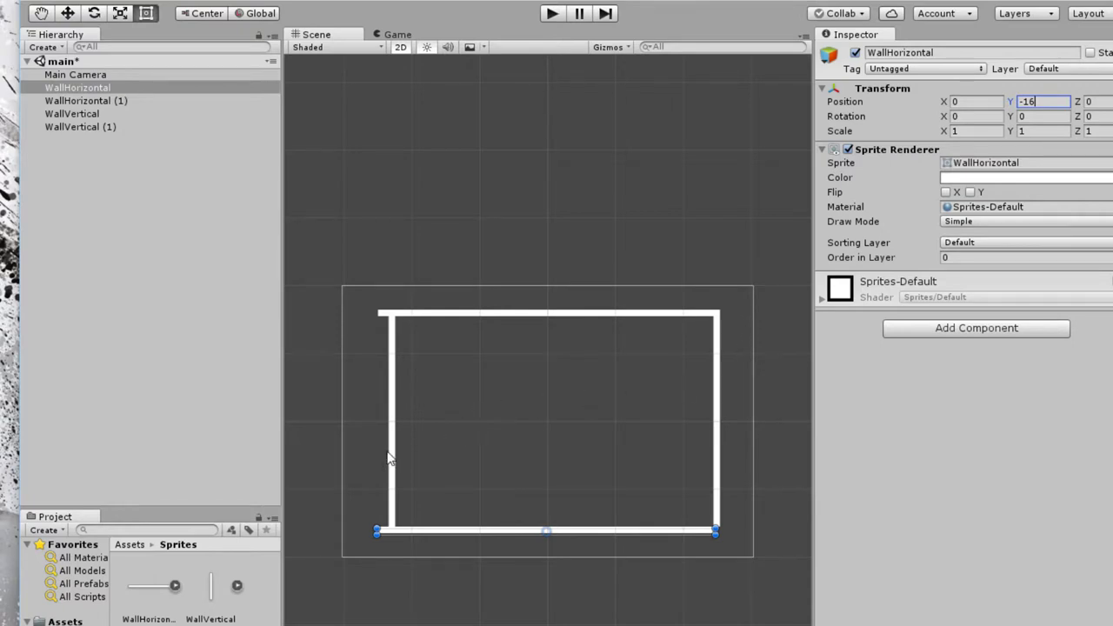
- Settle the top wall at Y 15.5 and the bottom wall at Y -15.5
{"action": "left_click", "coordinate": [488, 318]}
{"action": "left_click", "coordinate": [489, 316]}
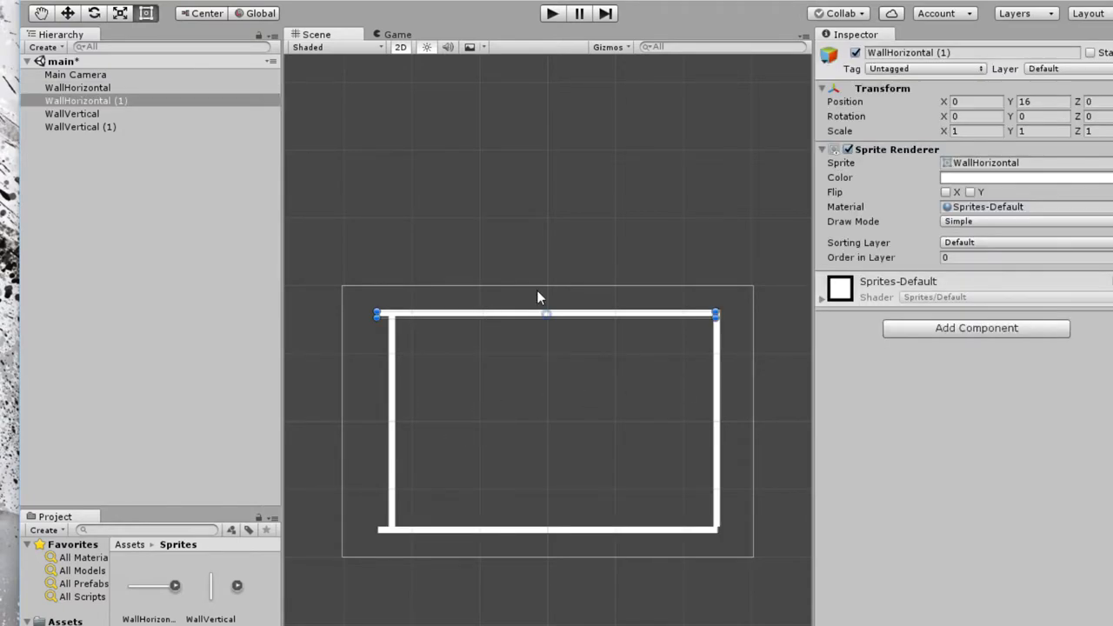
{"action": "left_click", "coordinate": [1057, 101]}
{"action": "type", "text": "15.5"}
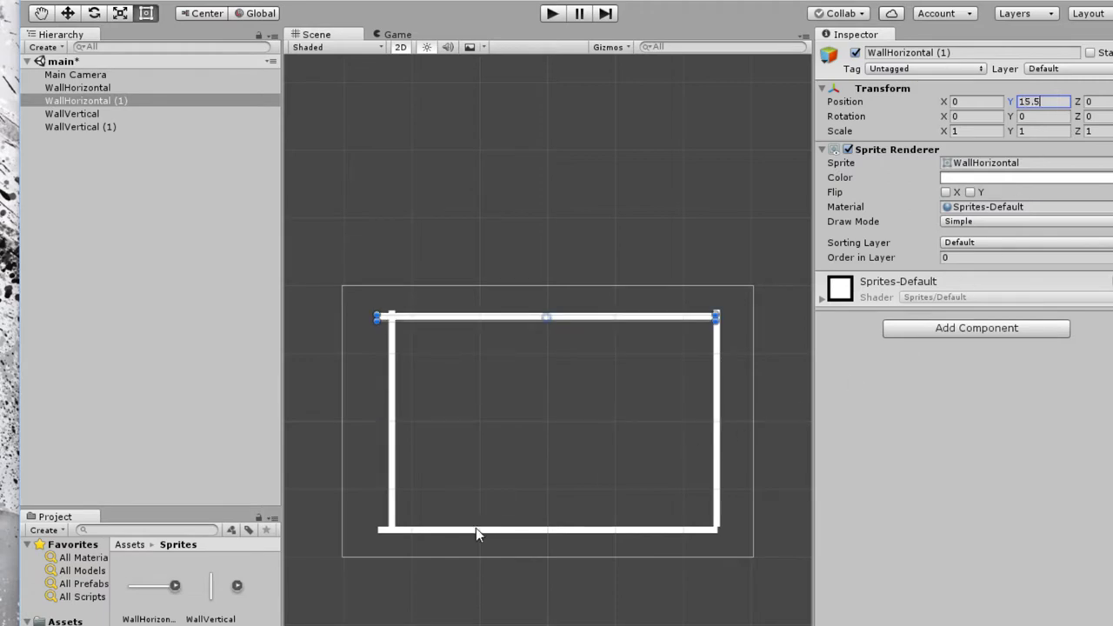
{"action": "left_click", "coordinate": [476, 528]}
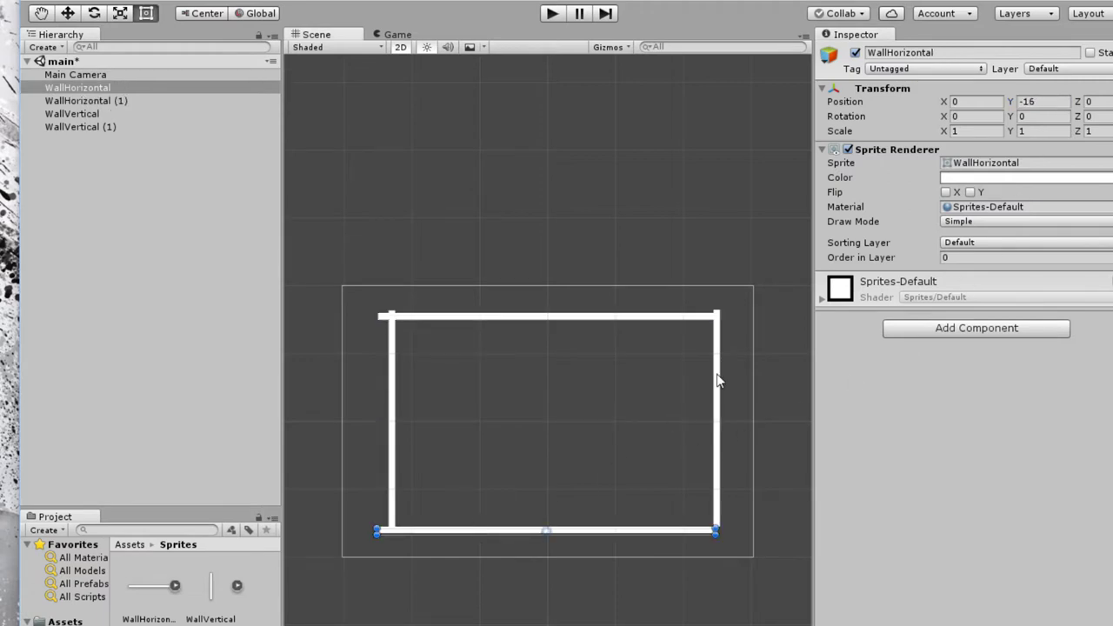
{"action": "left_click", "coordinate": [1039, 102]}
{"action": "type", "text": "-15.5"}
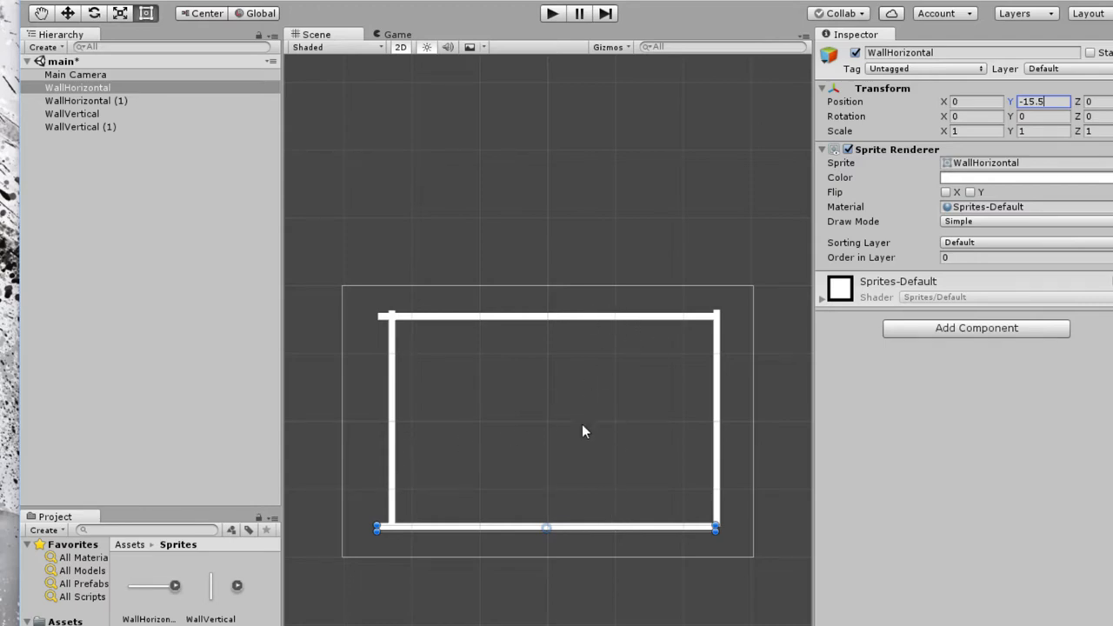
- Position the left wall WallVertical at X -25, Y 0
{"action": "left_click", "coordinate": [394, 456]}
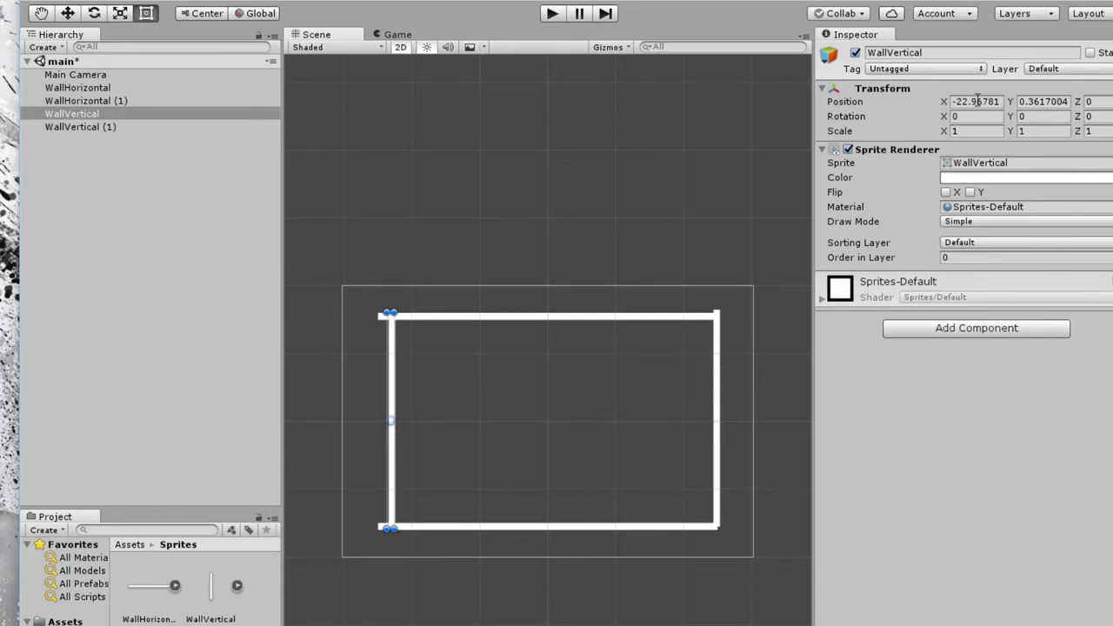
{"action": "left_click", "coordinate": [1045, 102]}
{"action": "type", "text": "0"}
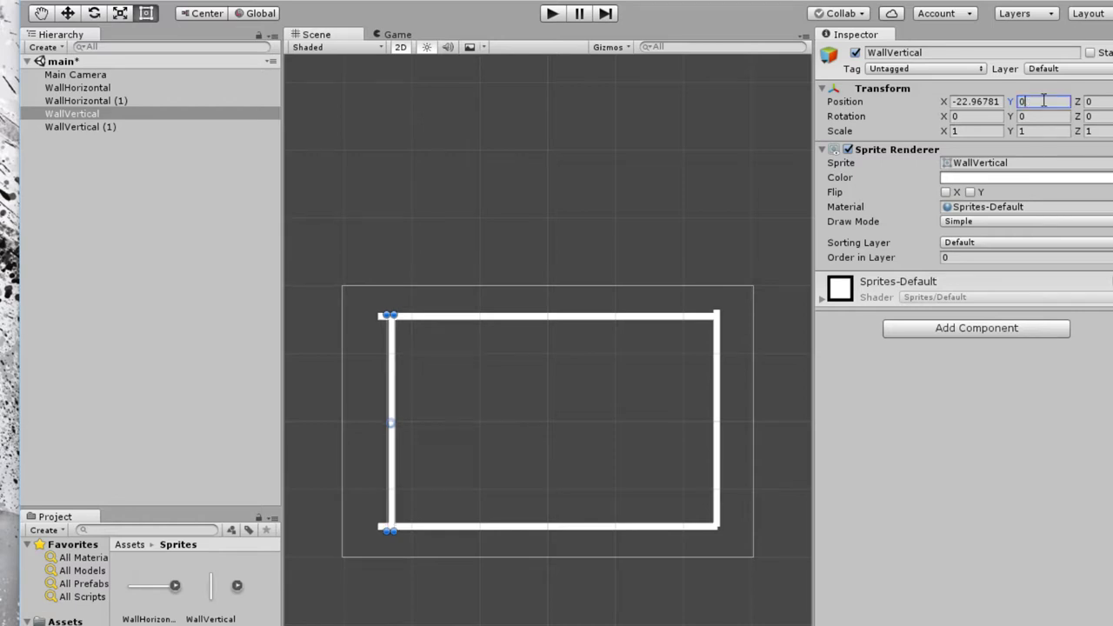
{"action": "left_click", "coordinate": [981, 102]}
{"action": "type", "text": "-23"}
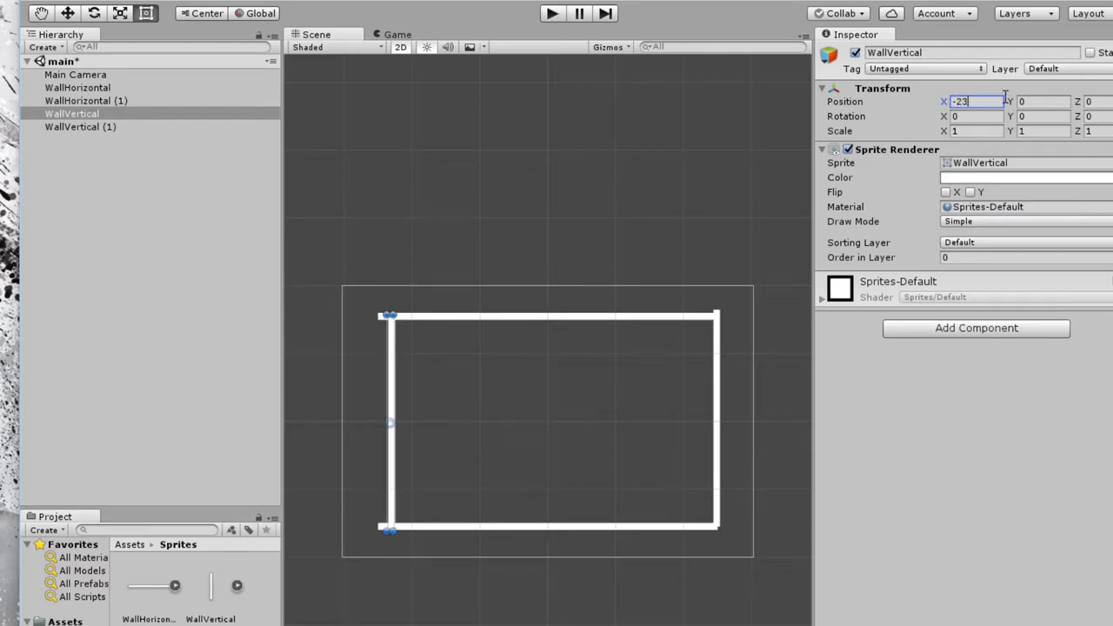
{"action": "key", "text": "BackSpace"}
{"action": "type", "text": "5"}
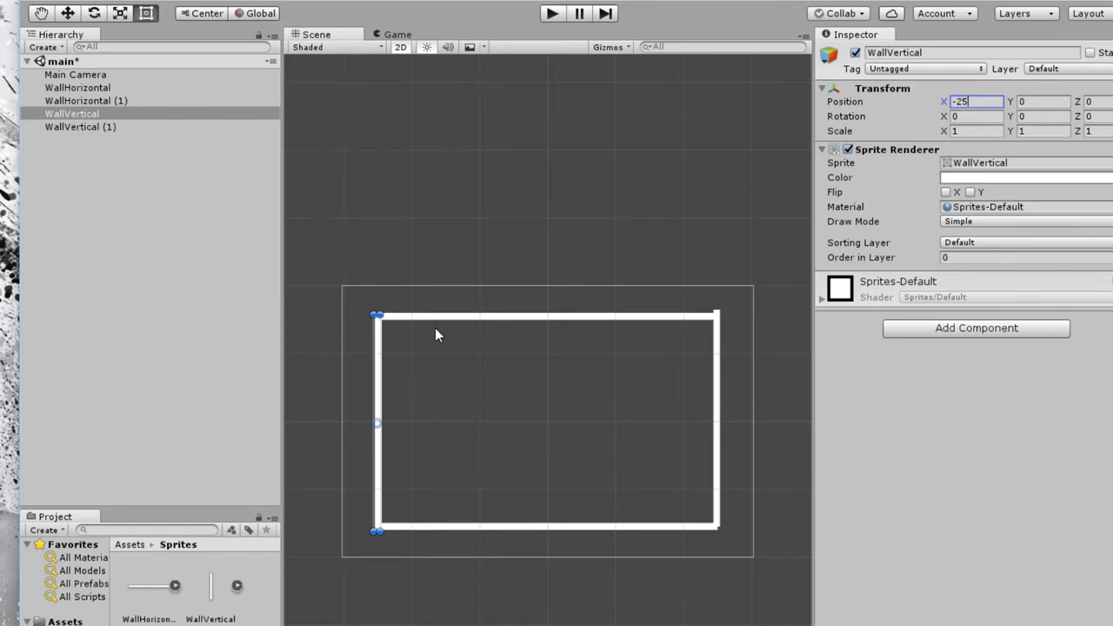
- Position the right wall WallVertical (1) at X 25, Y 0
{"action": "left_click", "coordinate": [719, 429]}
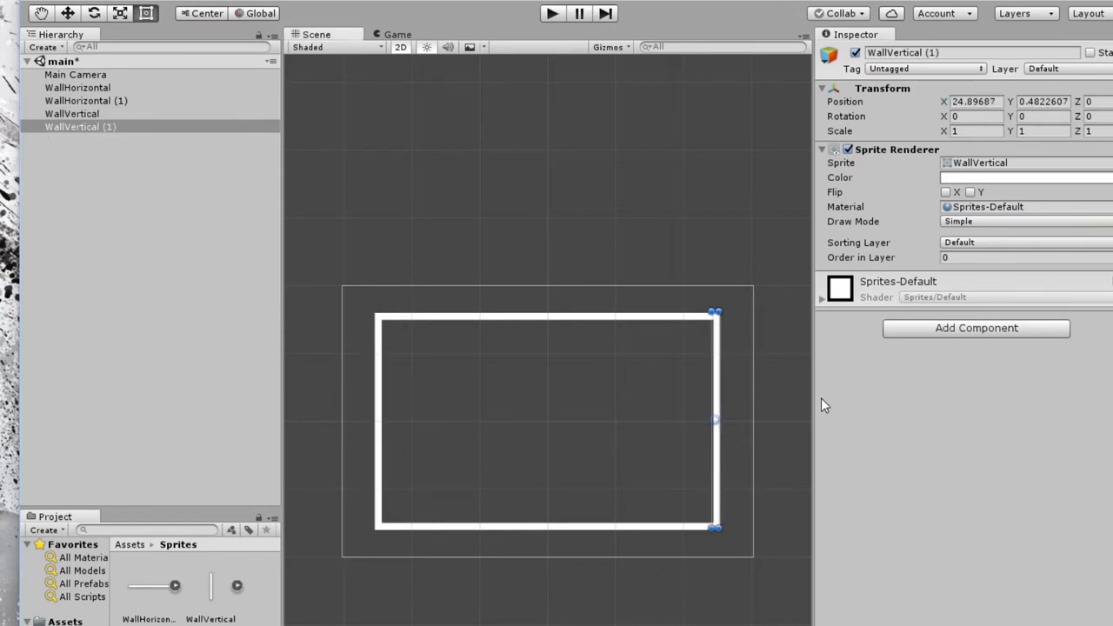
{"action": "left_click", "coordinate": [1037, 102]}
{"action": "type", "text": "0"}
{"action": "left_click", "coordinate": [966, 102]}
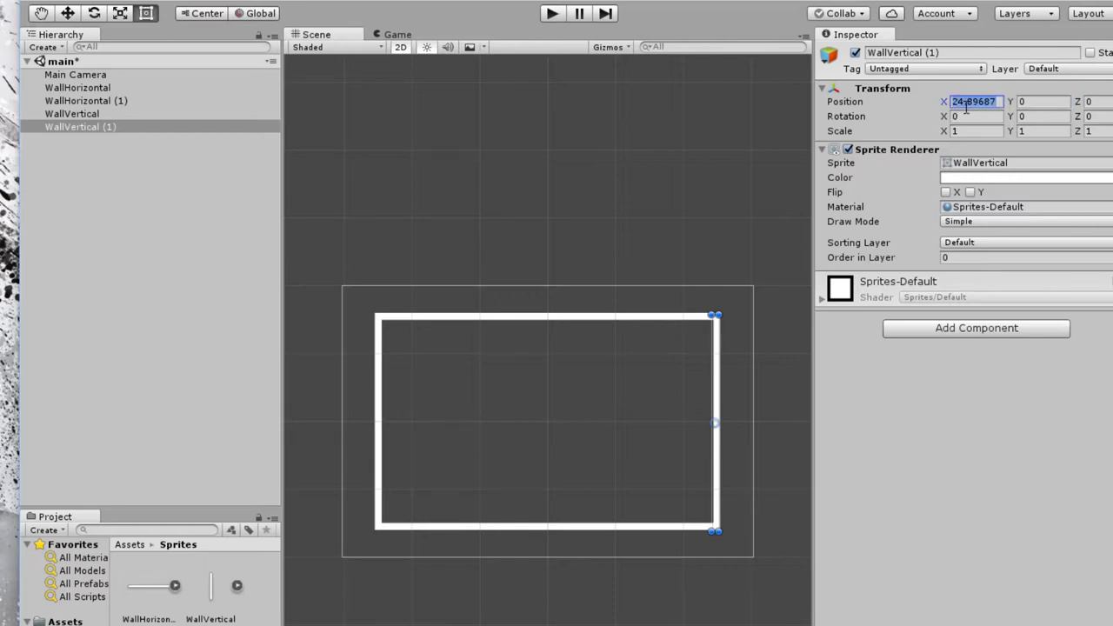
{"action": "type", "text": "25"}
{"action": "left_click", "coordinate": [738, 218]}
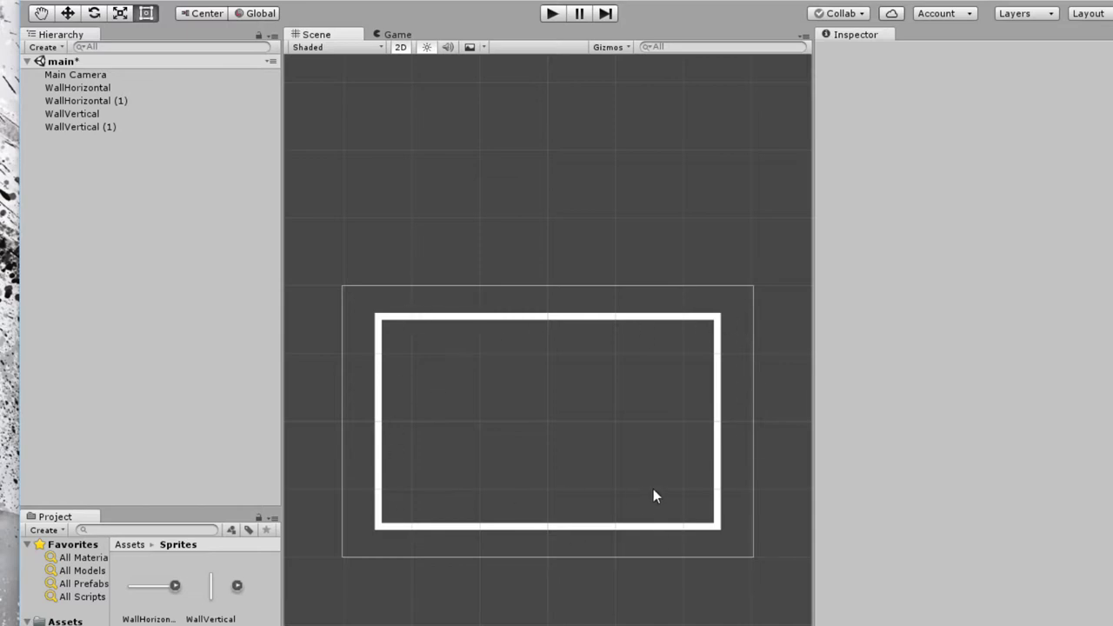
- Compare the court in the Game view and the Scene view
{"action": "left_click", "coordinate": [396, 34]}
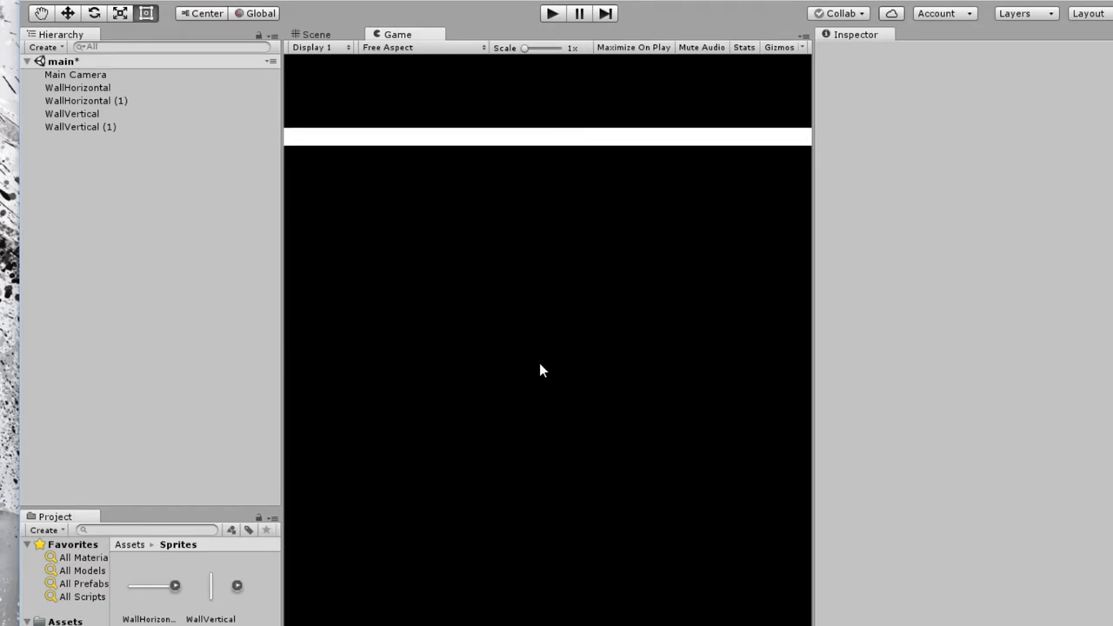
{"action": "left_click", "coordinate": [306, 35]}
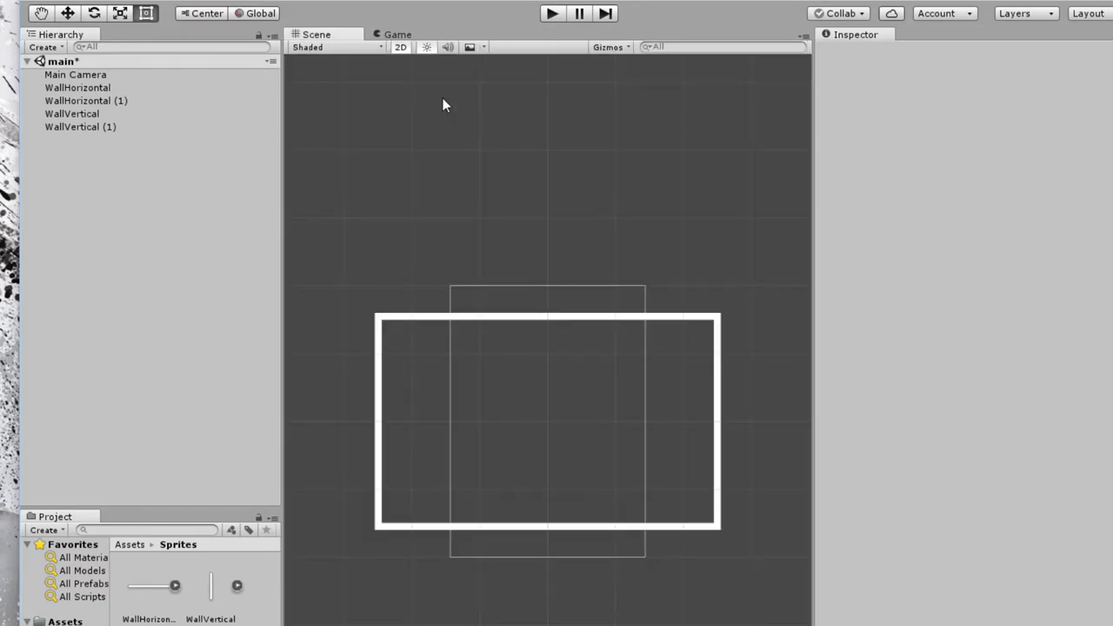
{"action": "left_click", "coordinate": [393, 35]}
{"action": "left_click_drag", "start_coordinate": [517, 50], "coordinate": [479, 50]}
{"action": "left_click", "coordinate": [304, 35]}
- Enlarge the Main Camera's size to about 42.68 to frame the court, then test-play
{"action": "left_click", "coordinate": [62, 77]}
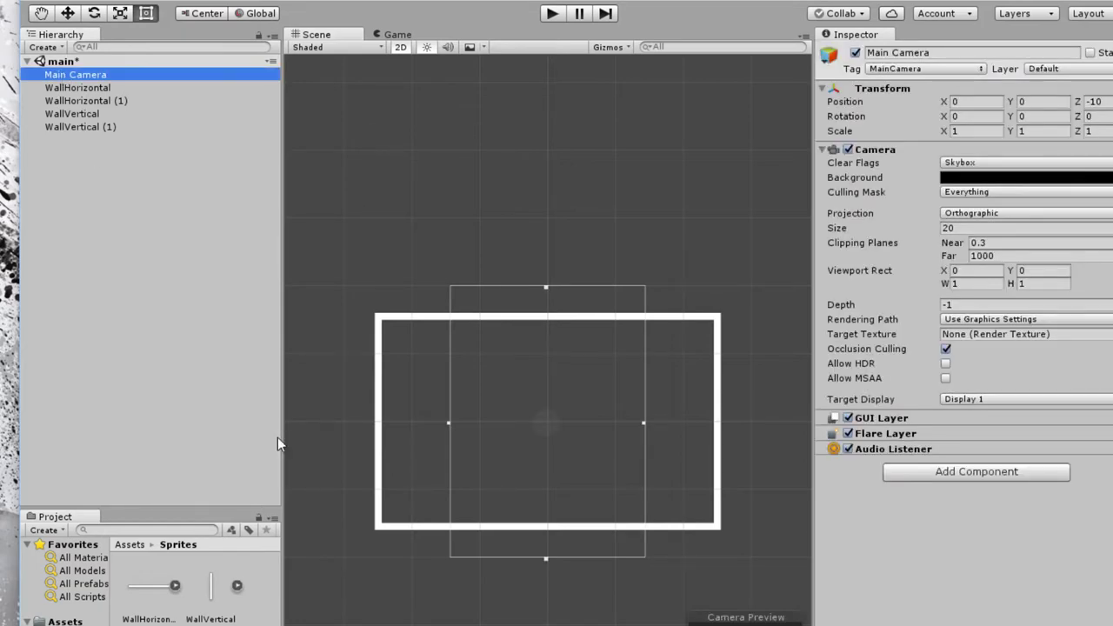
{"action": "left_click_drag", "start_coordinate": [279, 439], "coordinate": [209, 439]}
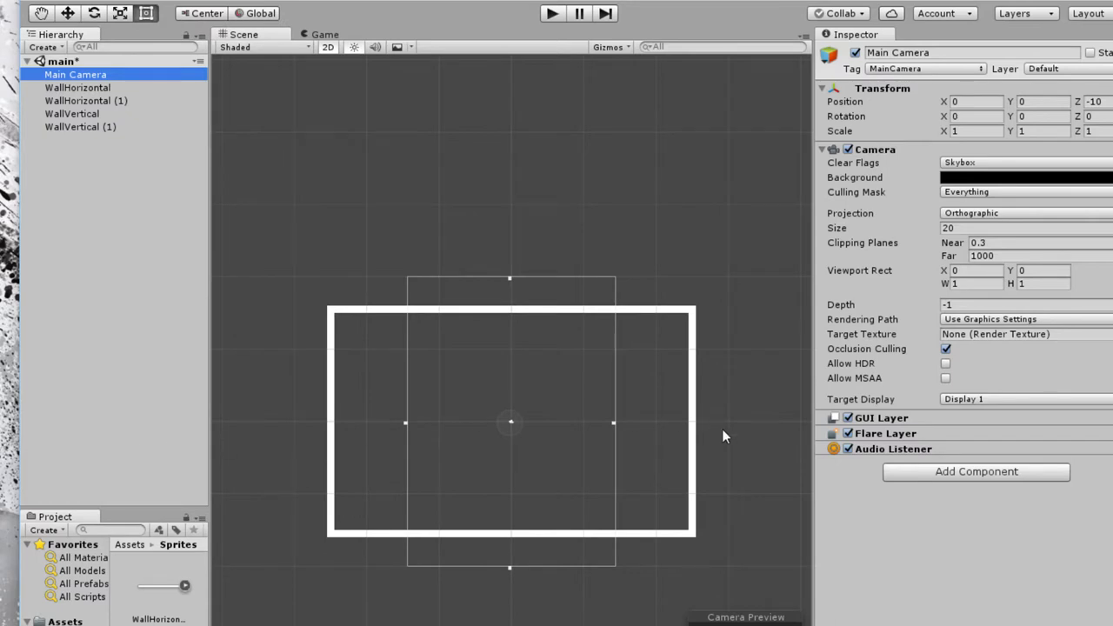
{"action": "left_click", "coordinate": [811, 480]}
{"action": "left_click_drag", "start_coordinate": [811, 480], "coordinate": [915, 480]}
{"action": "left_click_drag", "start_coordinate": [560, 264], "coordinate": [778, 110]}
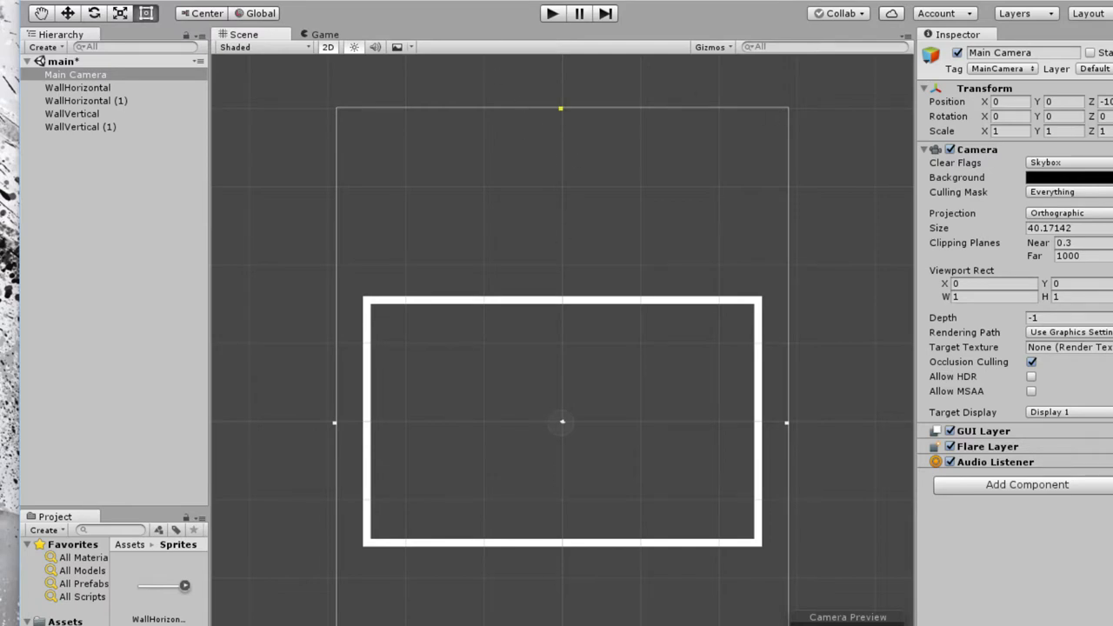
{"action": "left_click_drag", "start_coordinate": [778, 111], "coordinate": [802, 87]}
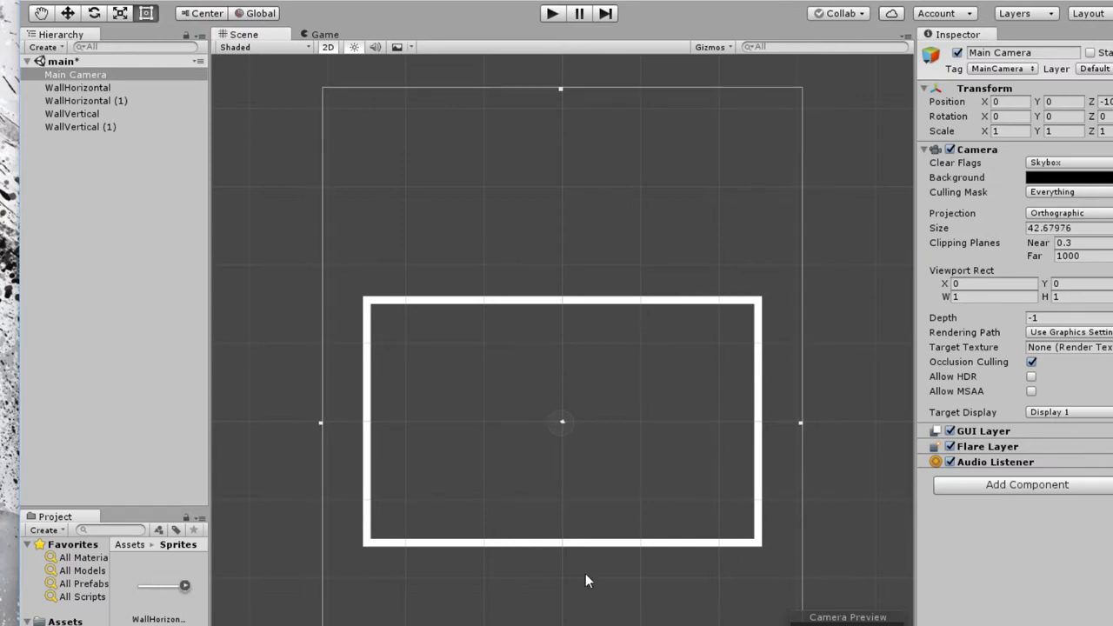
{"action": "left_click", "coordinate": [553, 13]}
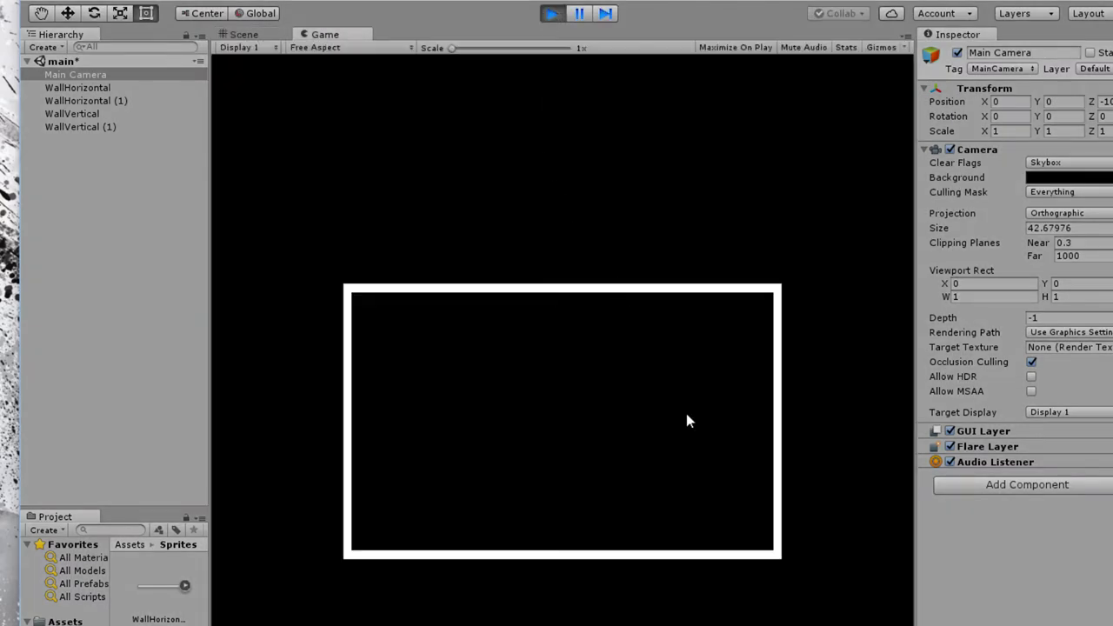
{"action": "left_click", "coordinate": [552, 13]}
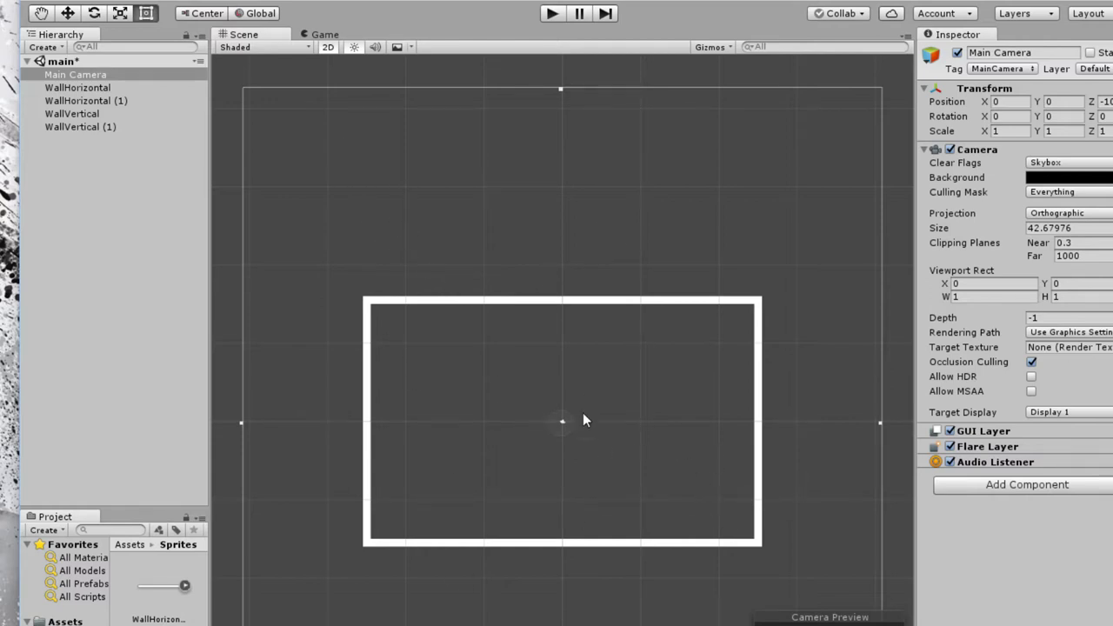
- Check the Transform positions of the bottom, top, left and right walls
{"action": "left_click", "coordinate": [76, 88]}
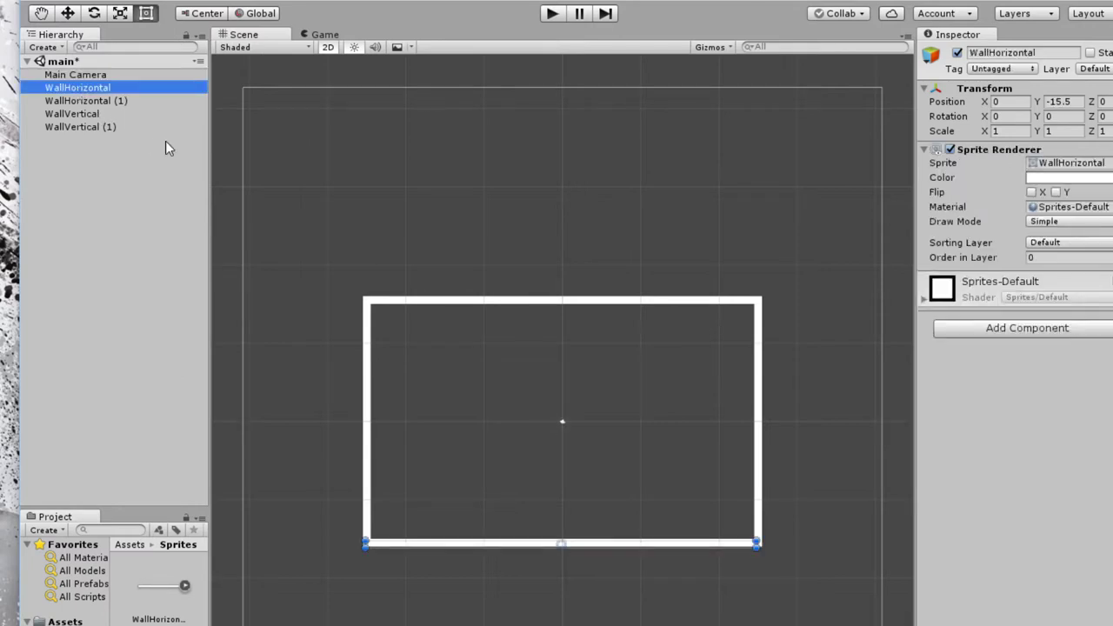
{"action": "left_click", "coordinate": [76, 101]}
{"action": "left_click", "coordinate": [74, 119]}
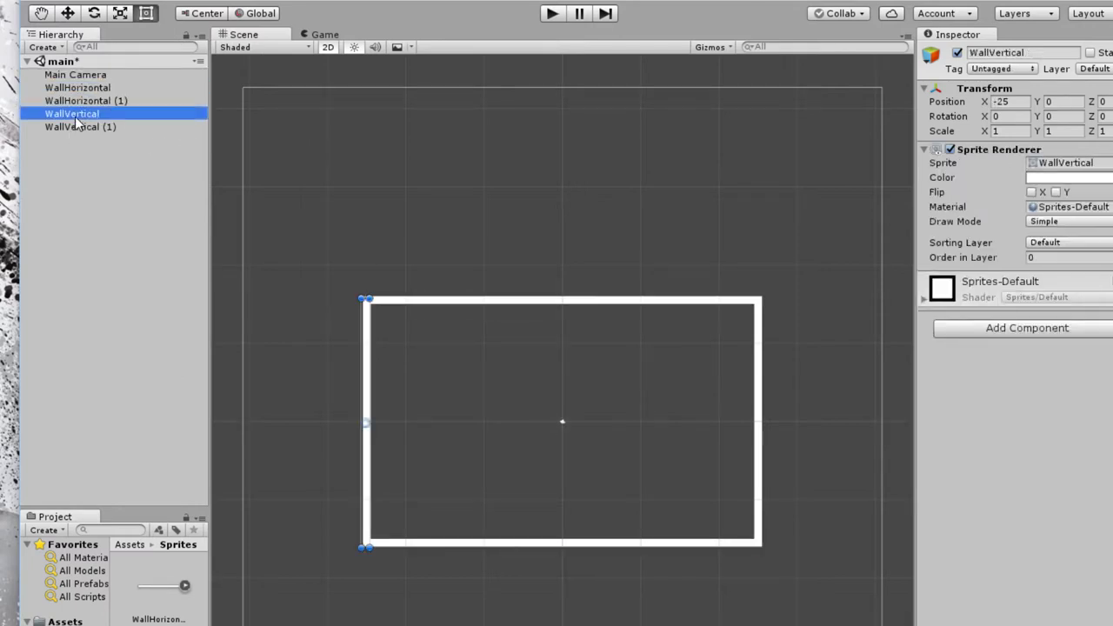
{"action": "left_click", "coordinate": [76, 130]}
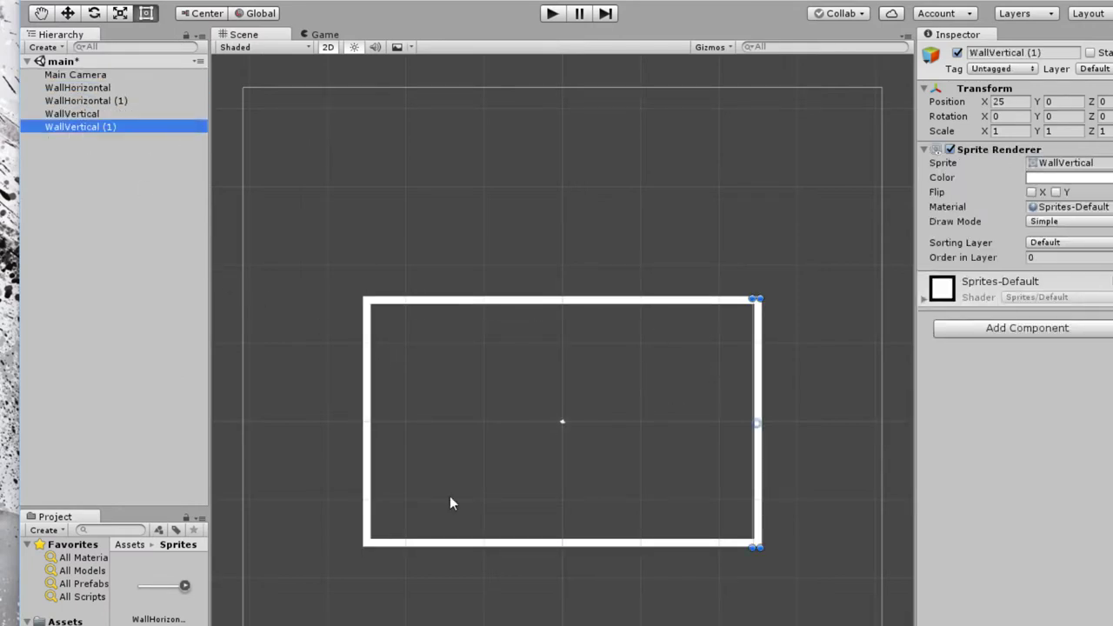
- Select all four walls, WallHorizontal through WallVertical (1), together
{"action": "left_click", "coordinate": [450, 302]}
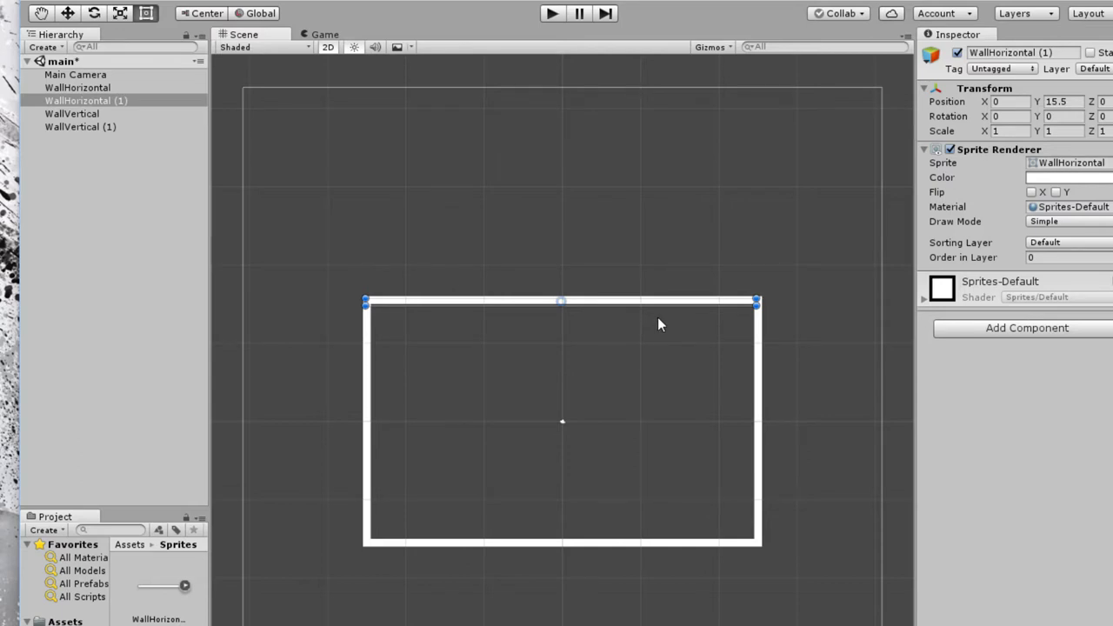
{"action": "left_click", "coordinate": [55, 88]}
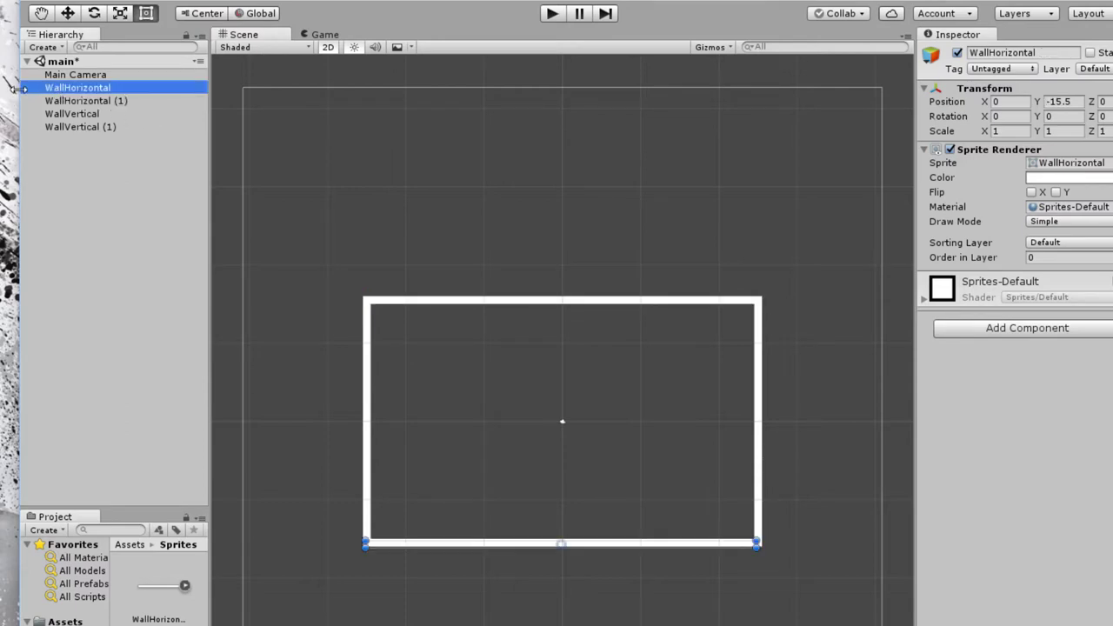
{"action": "left_click", "coordinate": [85, 130], "text": "shift"}
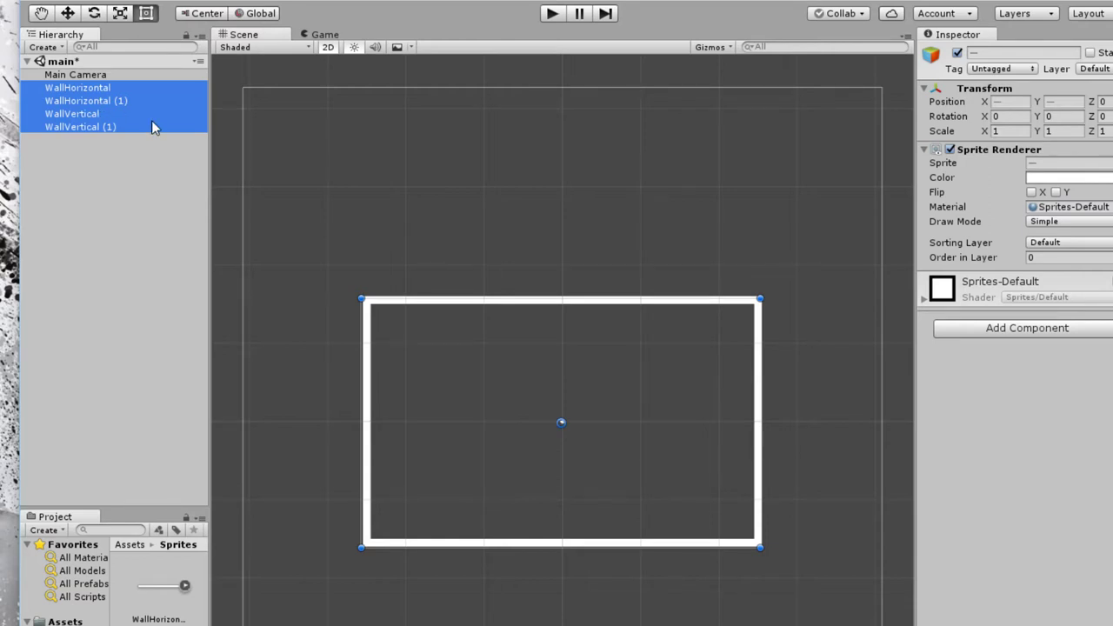
- Add a Box Collider 2D to all four selected walls
{"action": "left_click", "coordinate": [1021, 332]}
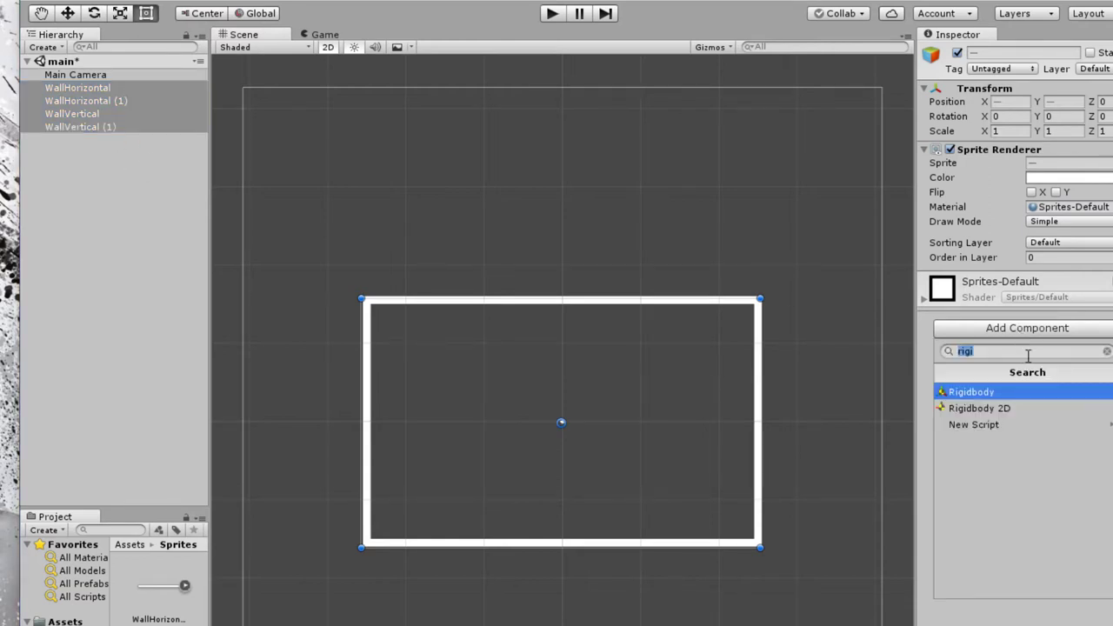
{"action": "left_click", "coordinate": [1108, 351]}
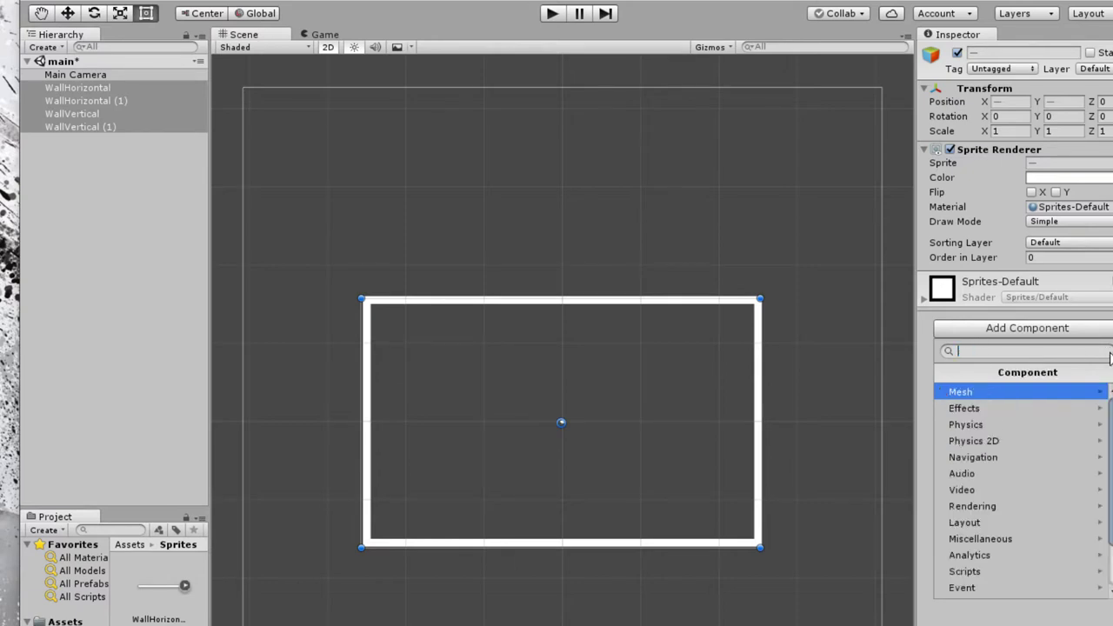
{"action": "left_click", "coordinate": [973, 440]}
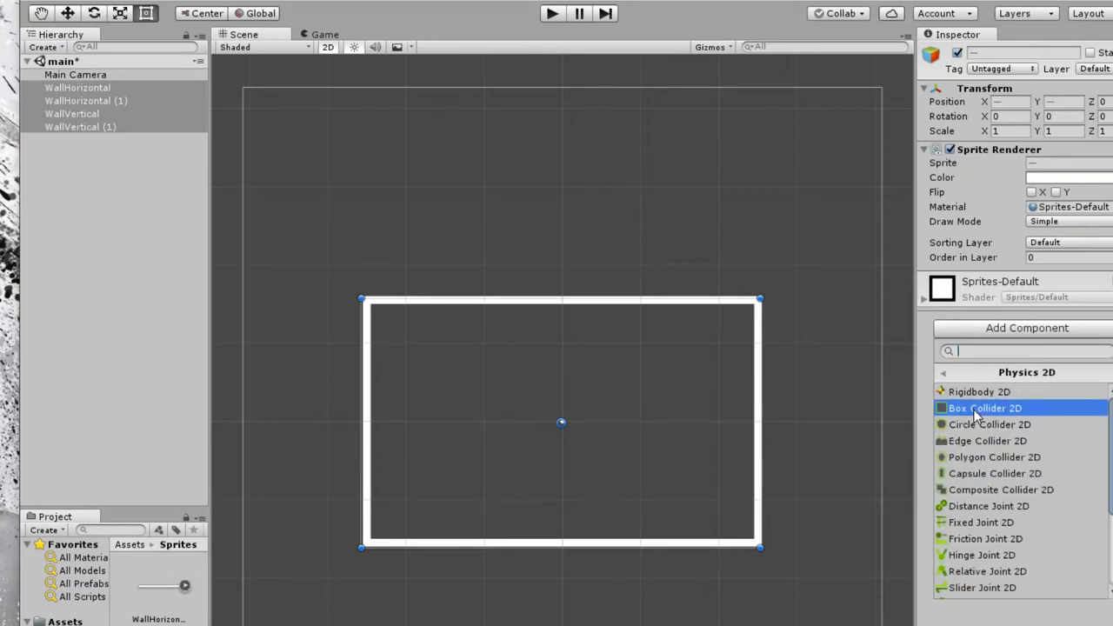
{"action": "left_click", "coordinate": [974, 408]}
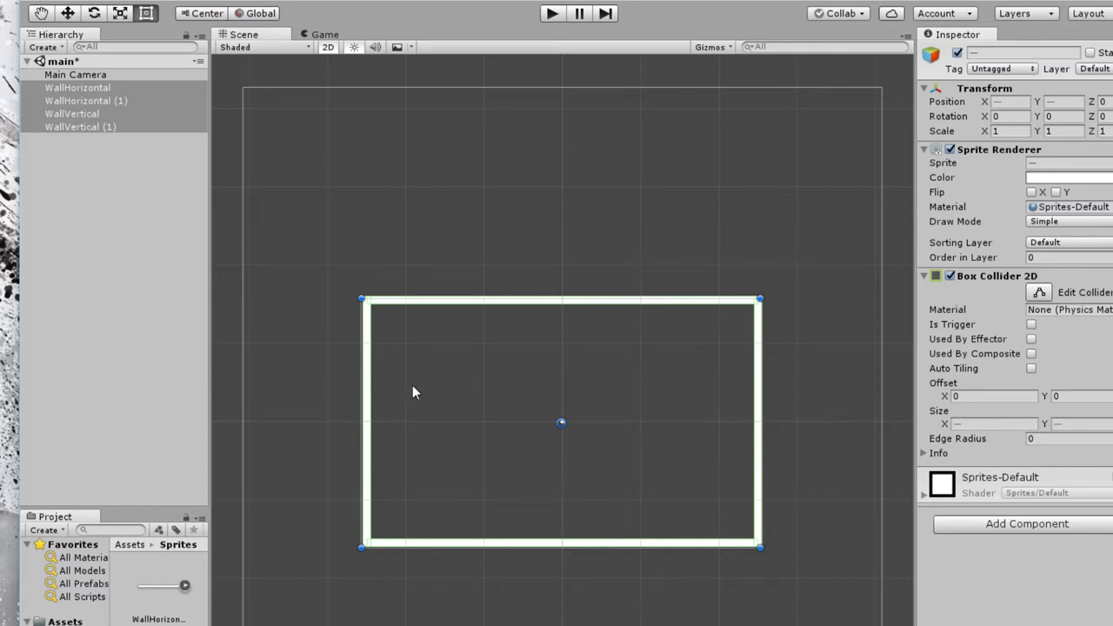
{"action": "scroll", "coordinate": [374, 400], "scroll_direction": "up", "scroll_amount": 10}
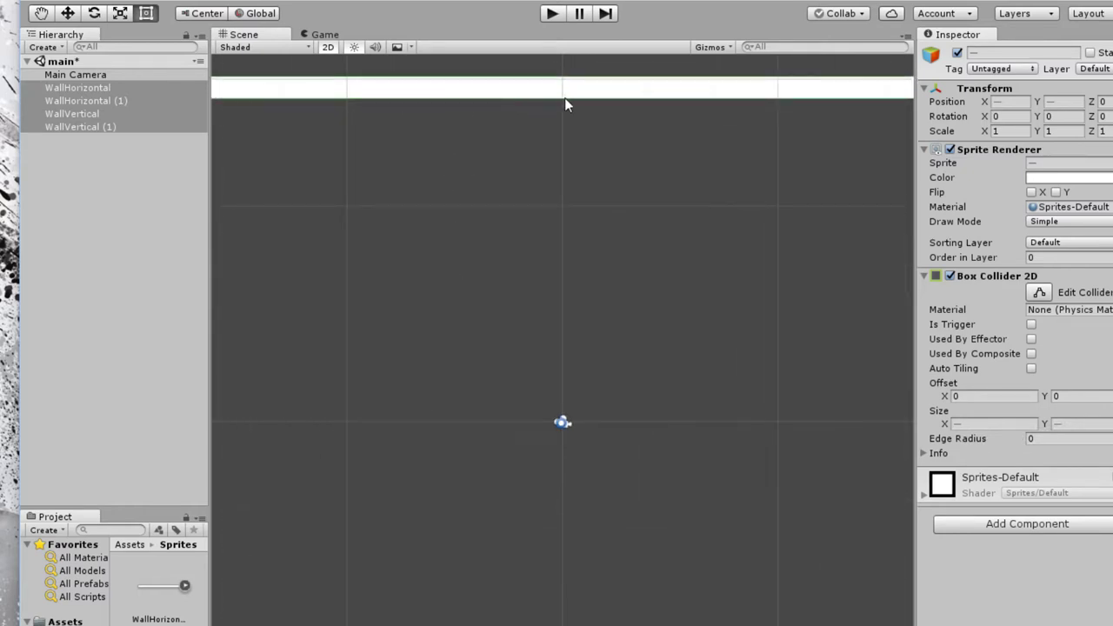
{"action": "scroll", "coordinate": [508, 374], "scroll_direction": "down", "scroll_amount": 8}
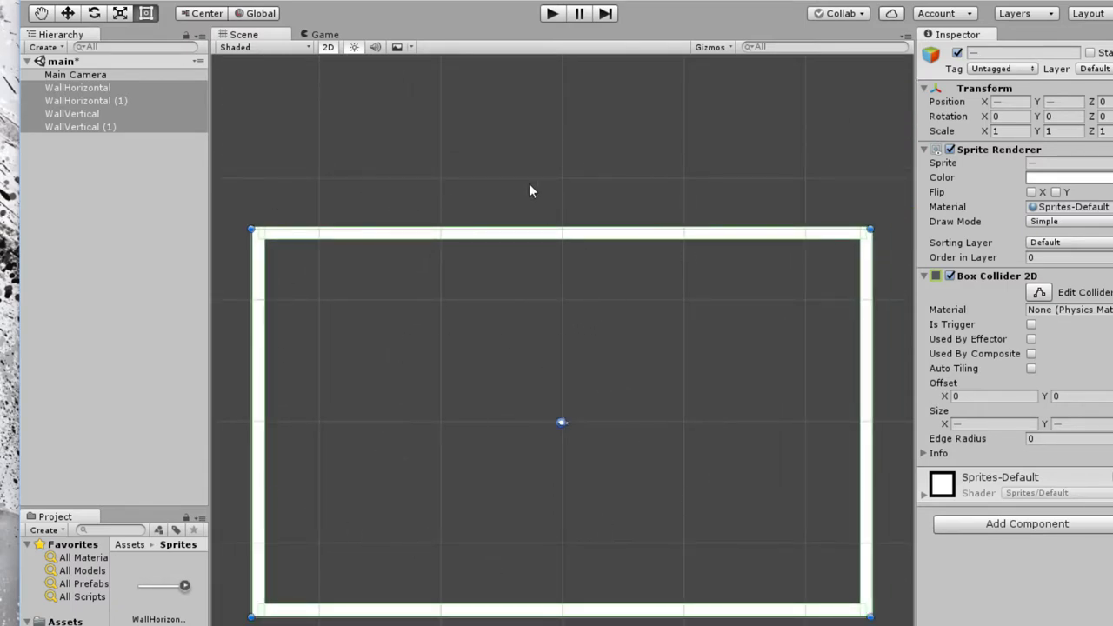
- Compare the top and bottom walls' 50 by 1 box colliders
{"action": "left_click", "coordinate": [85, 100]}
{"action": "left_click", "coordinate": [79, 87]}
{"action": "left_click", "coordinate": [89, 100]}
{"action": "left_click", "coordinate": [84, 89]}
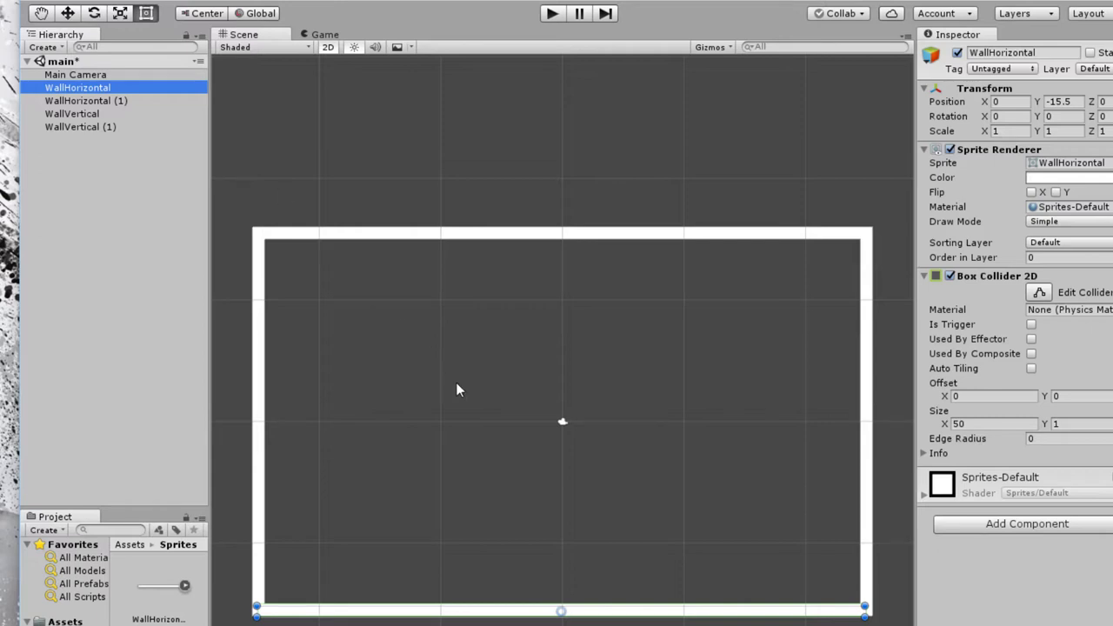
{"action": "scroll", "coordinate": [456, 388], "scroll_direction": "down", "scroll_amount": 4}
{"action": "scroll", "coordinate": [456, 389], "scroll_direction": "up", "scroll_amount": 1}
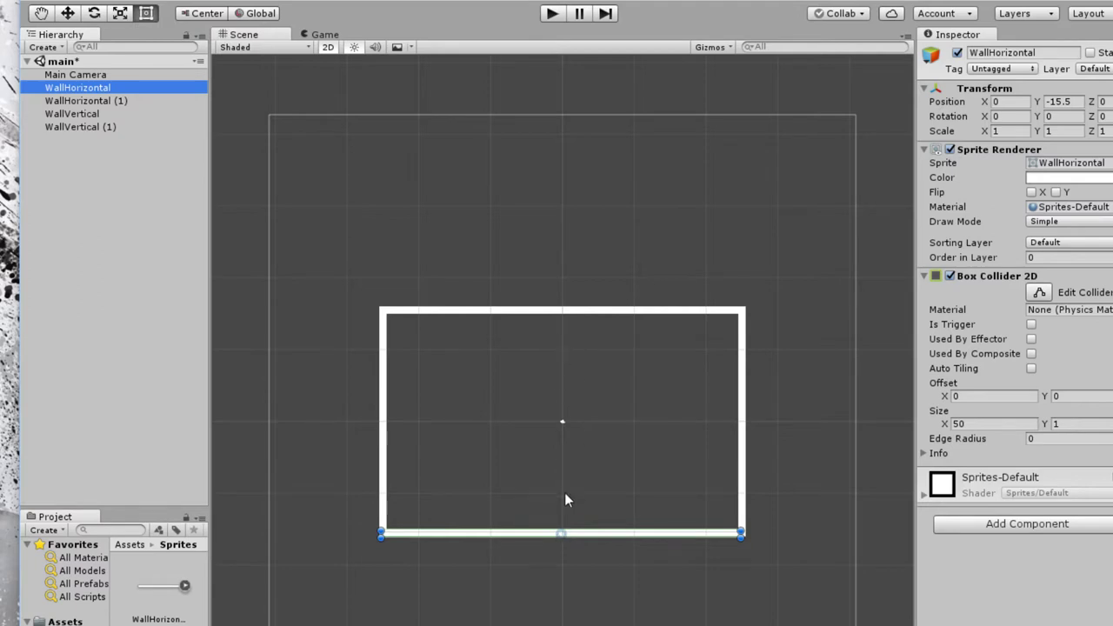
- Import DottedLine into Sprites with Pixels Per Unit 1 and Point filtering
{"action": "left_click", "coordinate": [609, 218]}
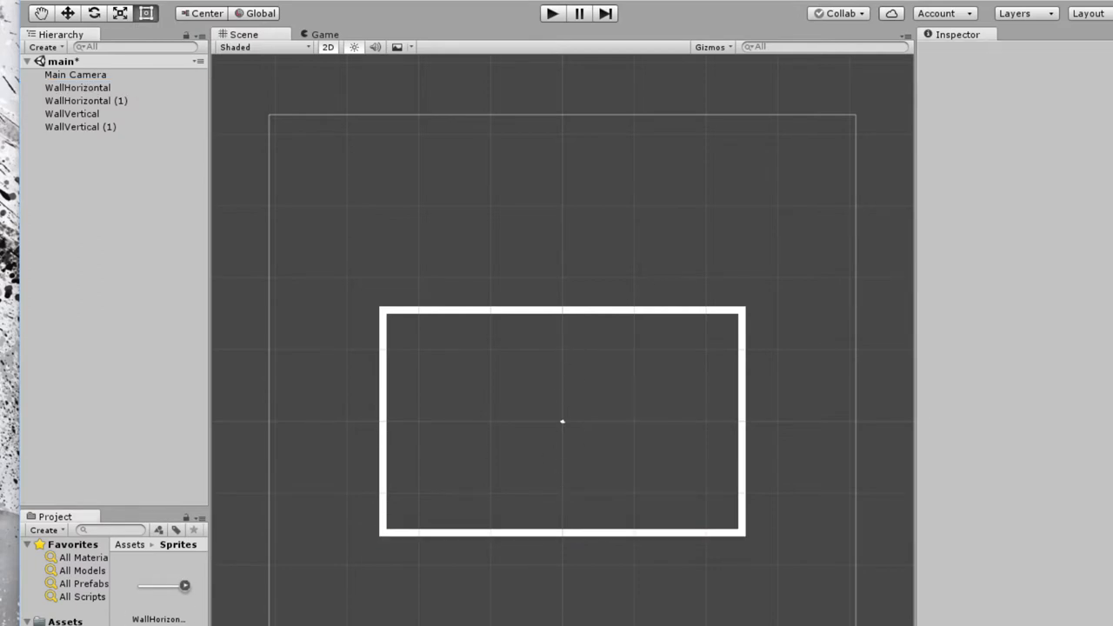
{"action": "right_click", "coordinate": [150, 574]}
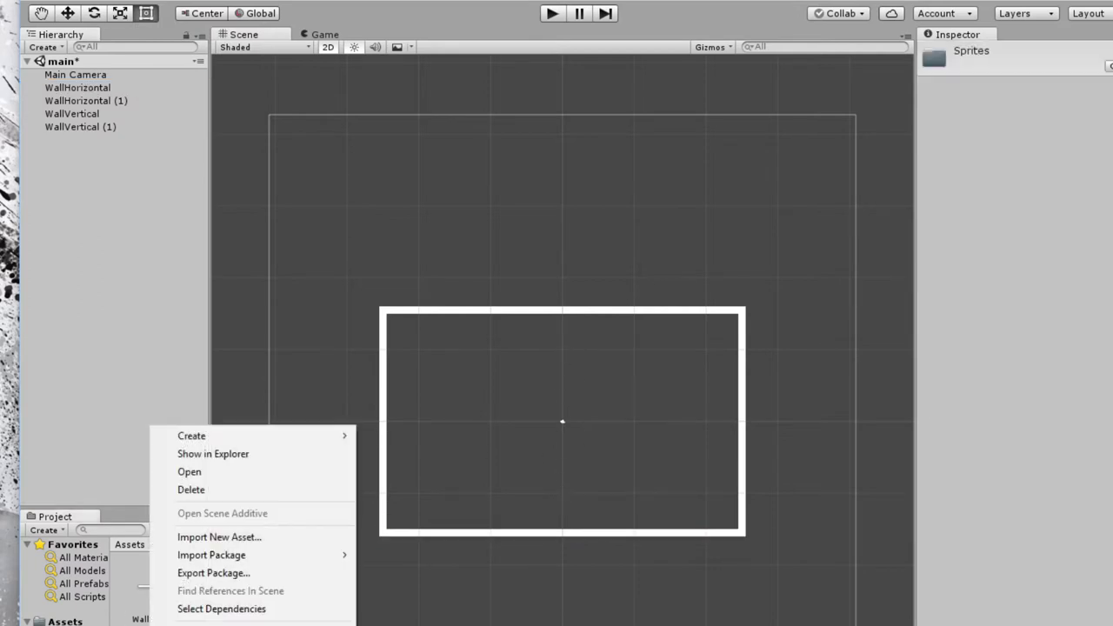
{"action": "left_click", "coordinate": [189, 471]}
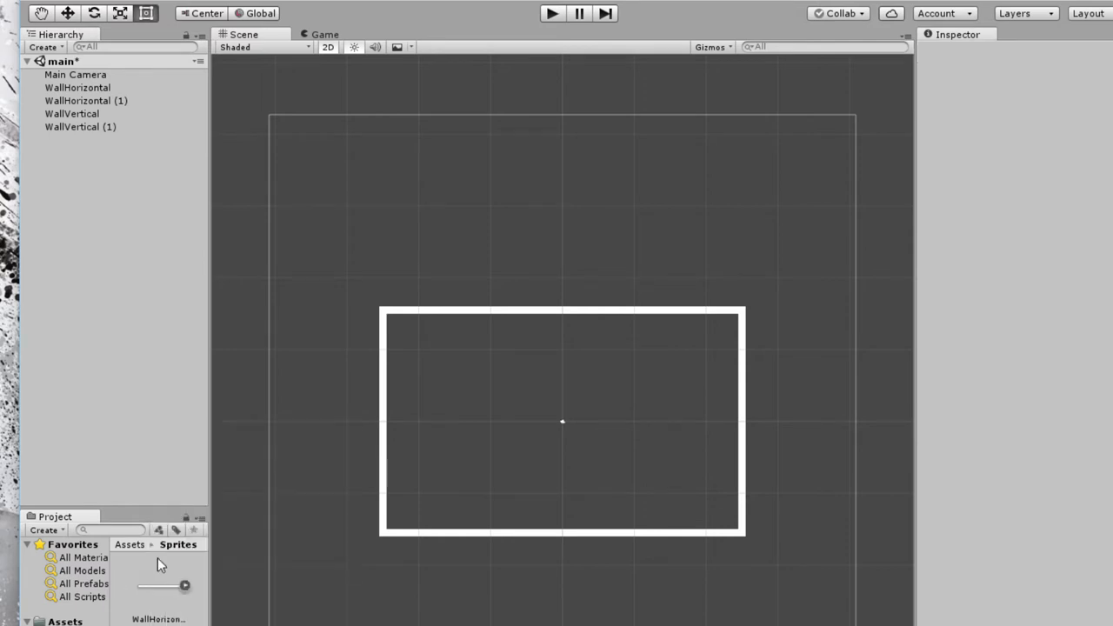
{"action": "right_click", "coordinate": [150, 574]}
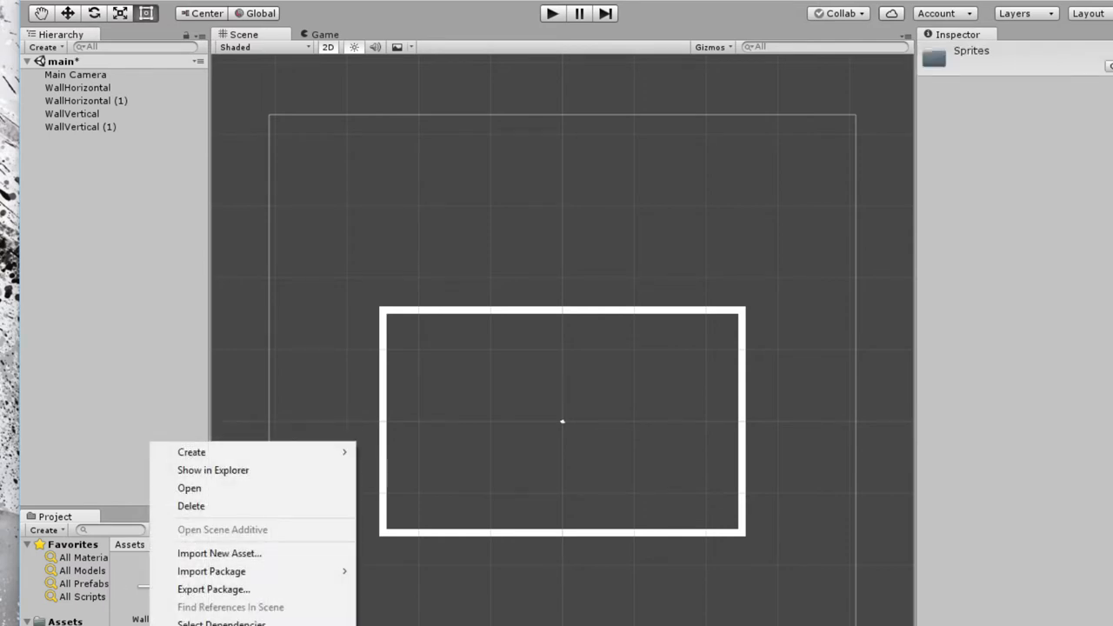
{"action": "left_click", "coordinate": [228, 553]}
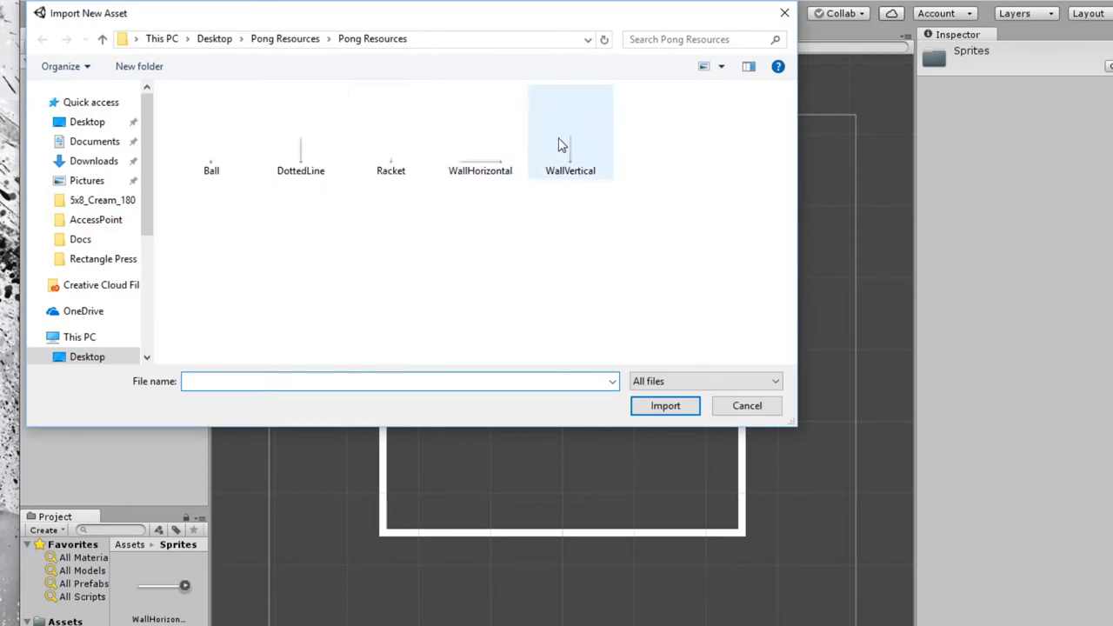
{"action": "left_click", "coordinate": [303, 152]}
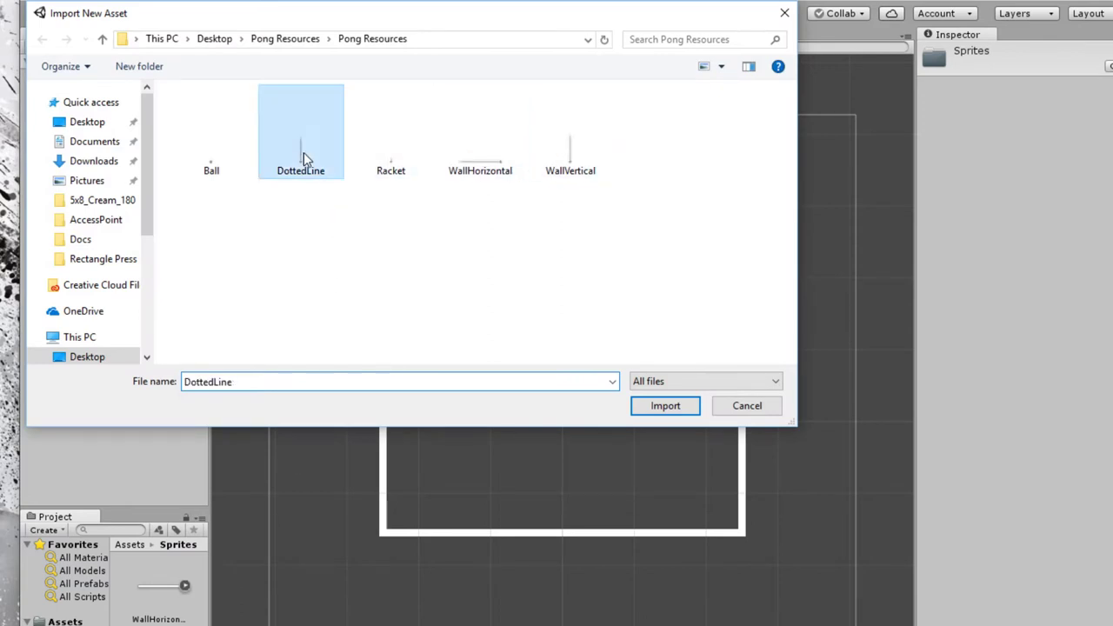
{"action": "left_click", "coordinate": [665, 407]}
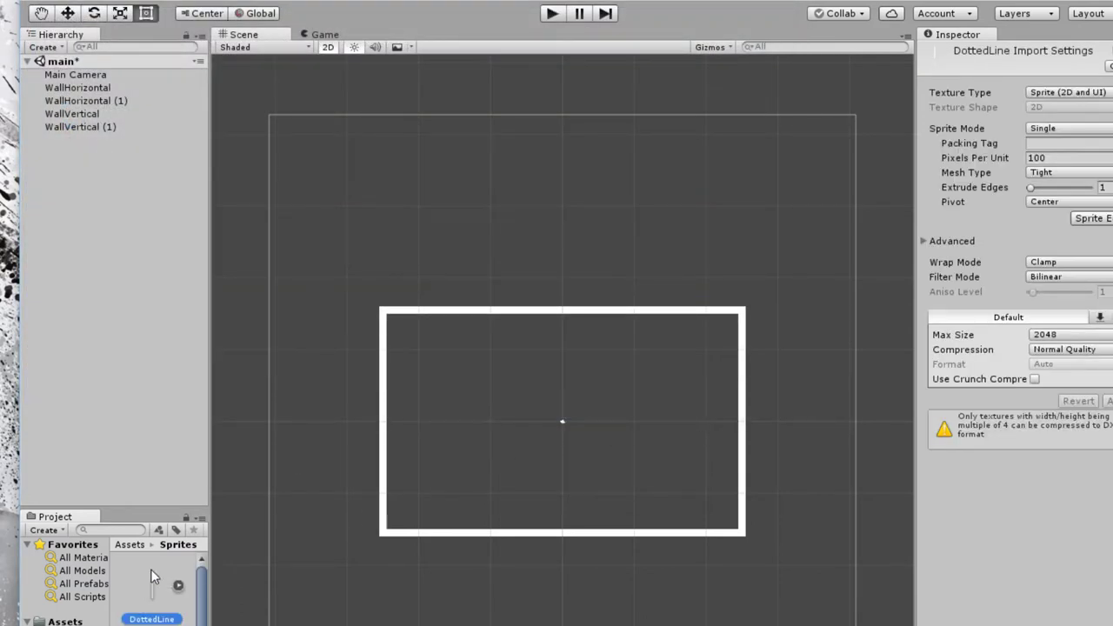
{"action": "left_click", "coordinate": [1052, 159]}
{"action": "type", "text": "1"}
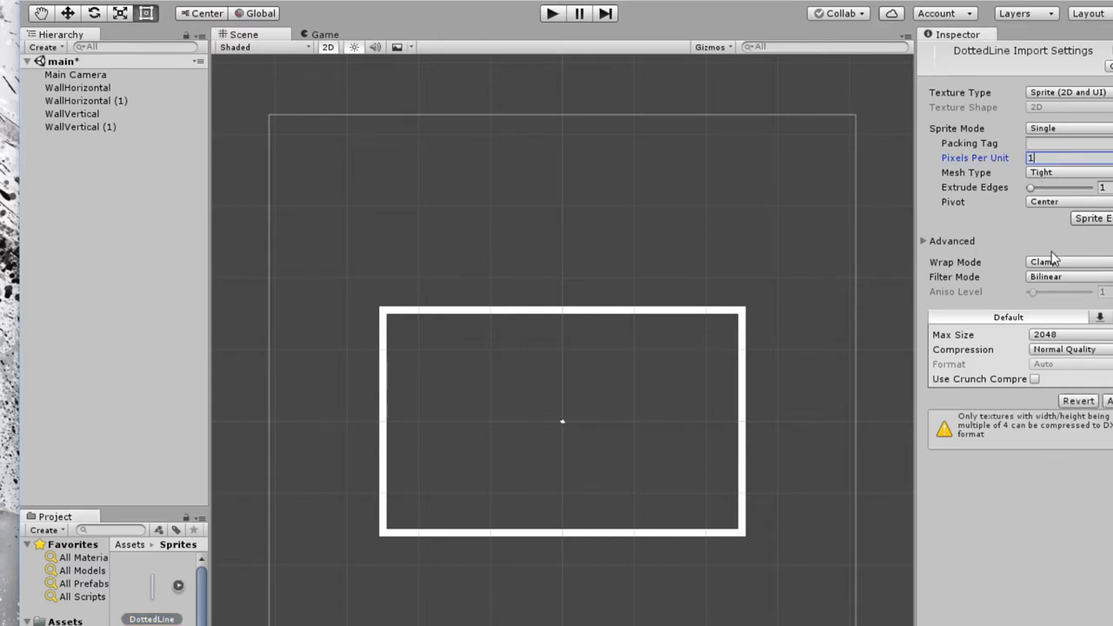
{"action": "left_click", "coordinate": [1061, 276]}
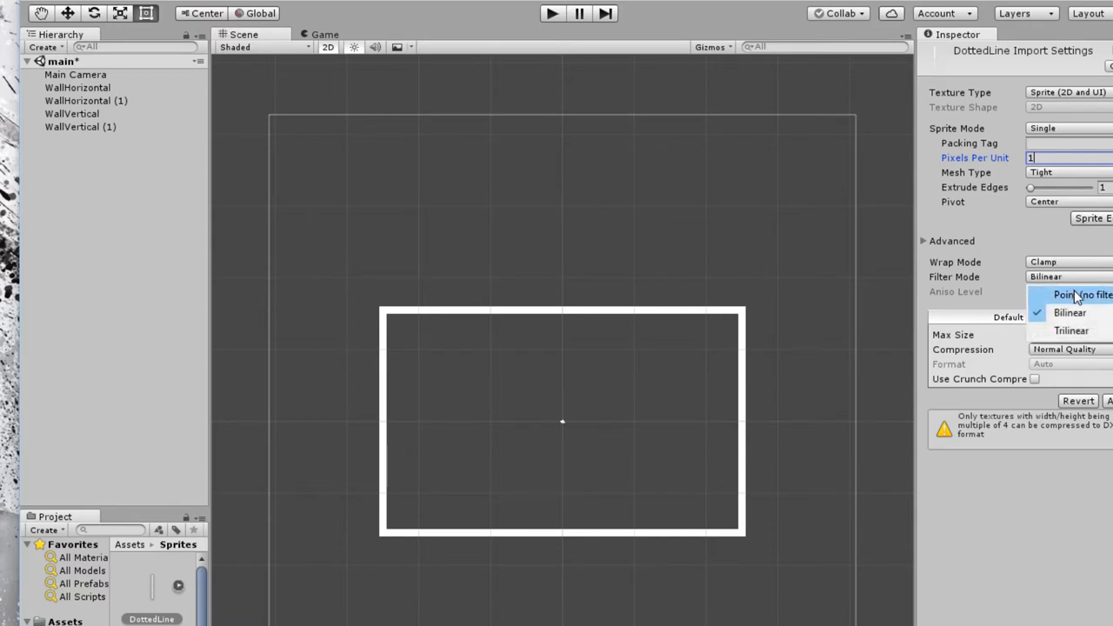
{"action": "left_click", "coordinate": [1043, 293]}
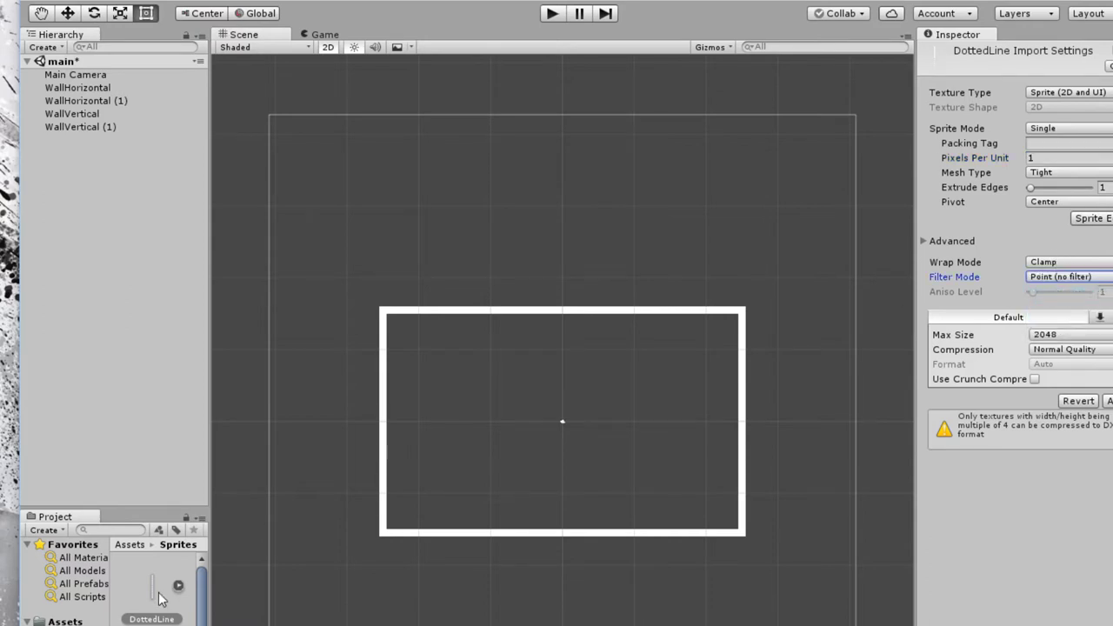
- Place the DottedLine sprite in the court centred at X 0
{"action": "left_click_drag", "start_coordinate": [154, 588], "coordinate": [566, 424]}
{"action": "left_click", "coordinate": [626, 427]}
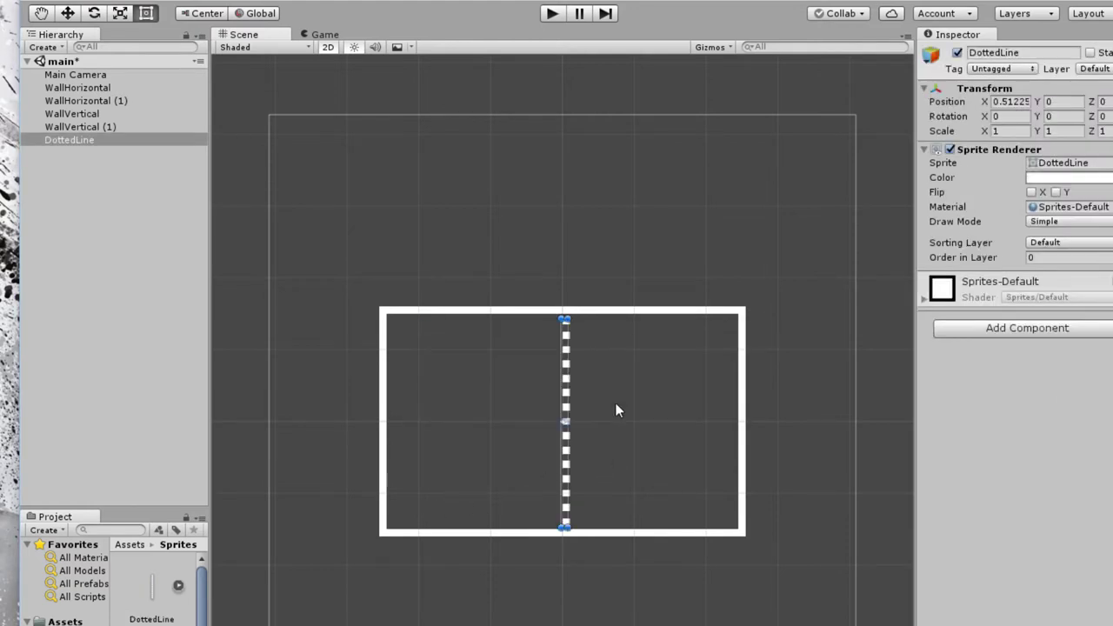
{"action": "left_click", "coordinate": [1006, 101]}
{"action": "type", "text": "0"}
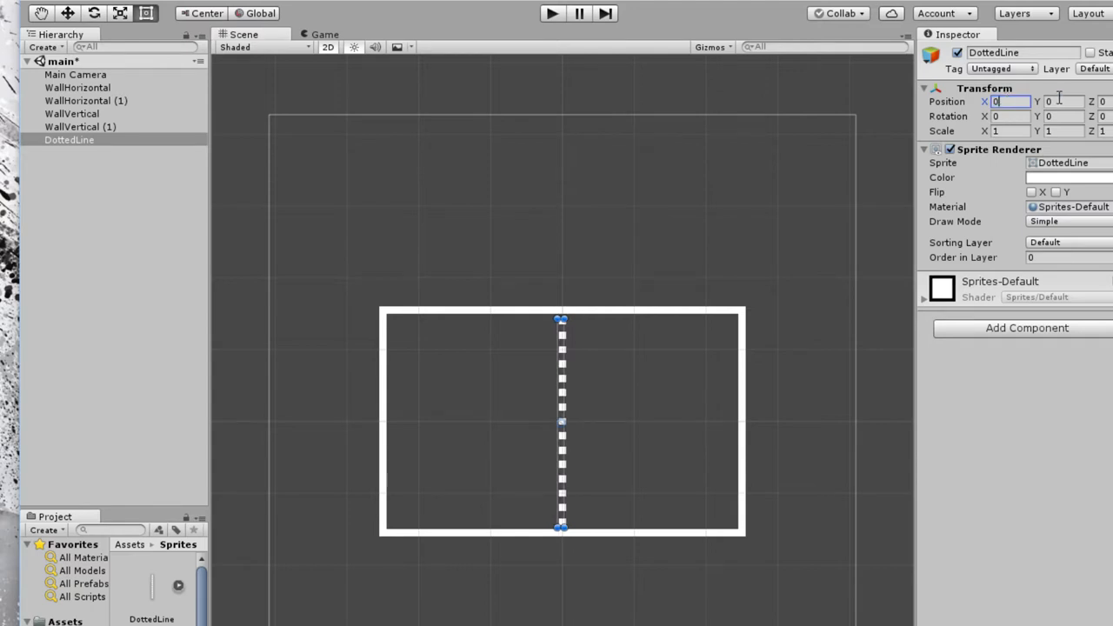
{"action": "left_click", "coordinate": [1057, 101]}
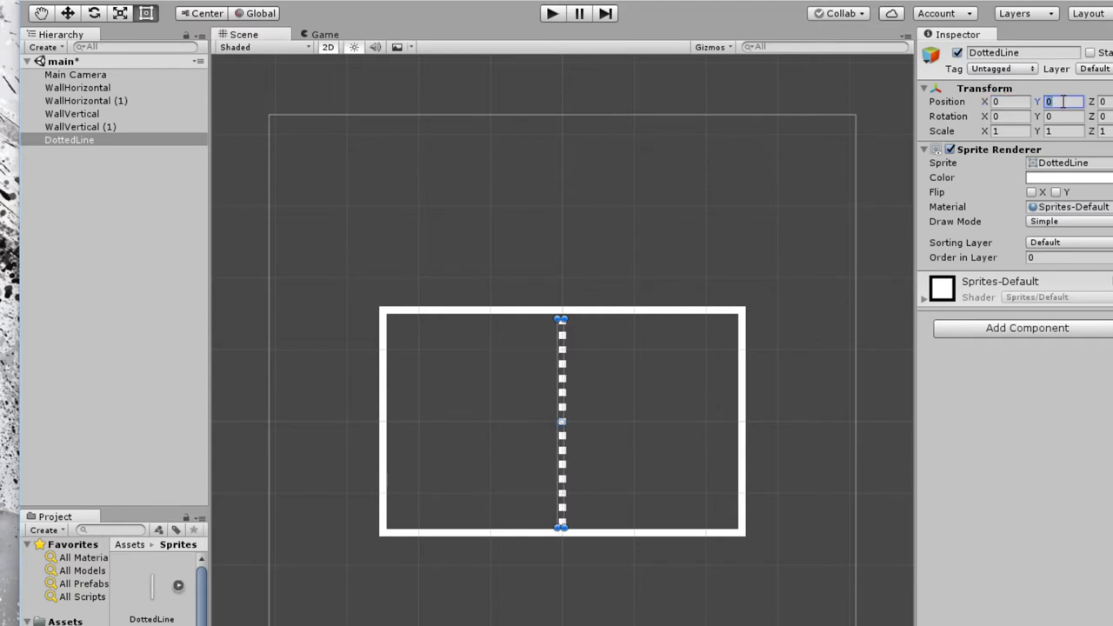
{"action": "left_click", "coordinate": [711, 223]}
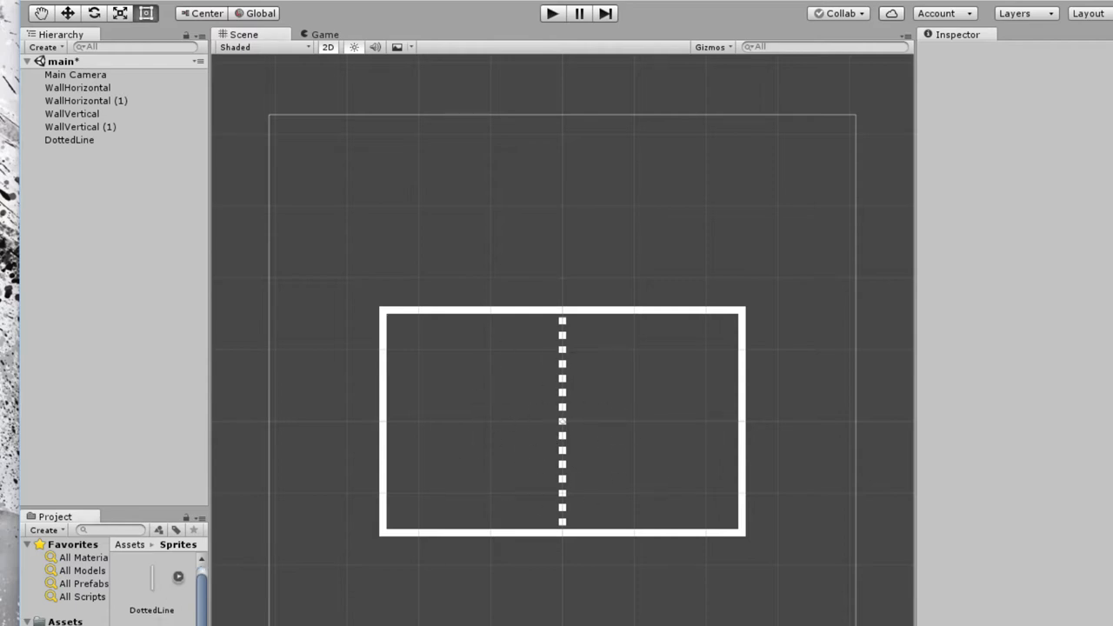
- Import the Racket image with Pixels Per Unit 1 and Point (no filter)
{"action": "right_click", "coordinate": [132, 609]}
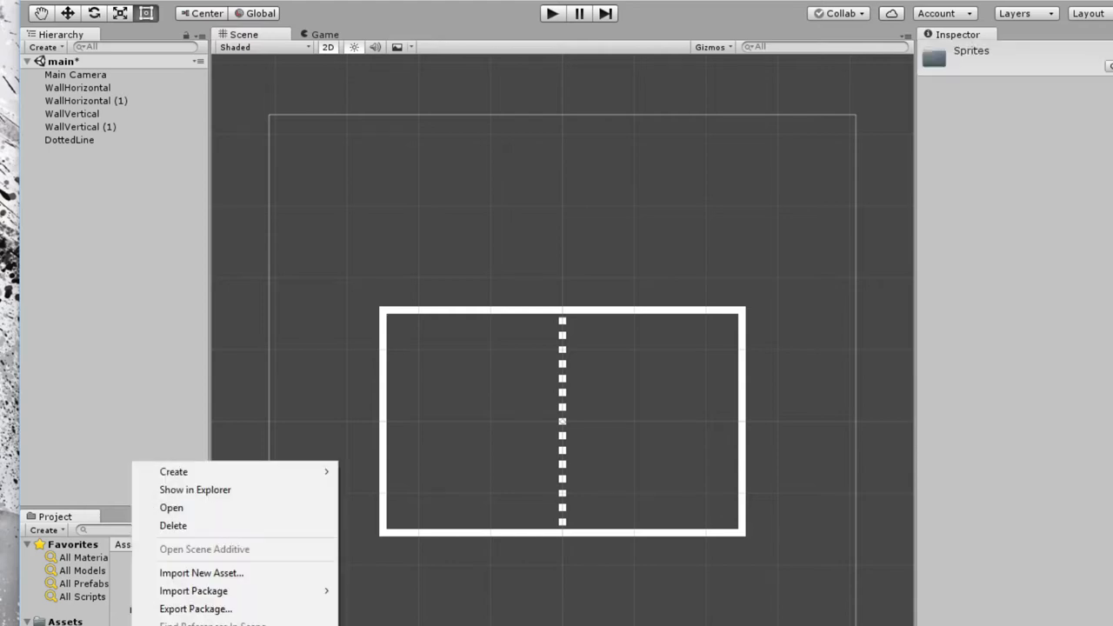
{"action": "left_click", "coordinate": [207, 577]}
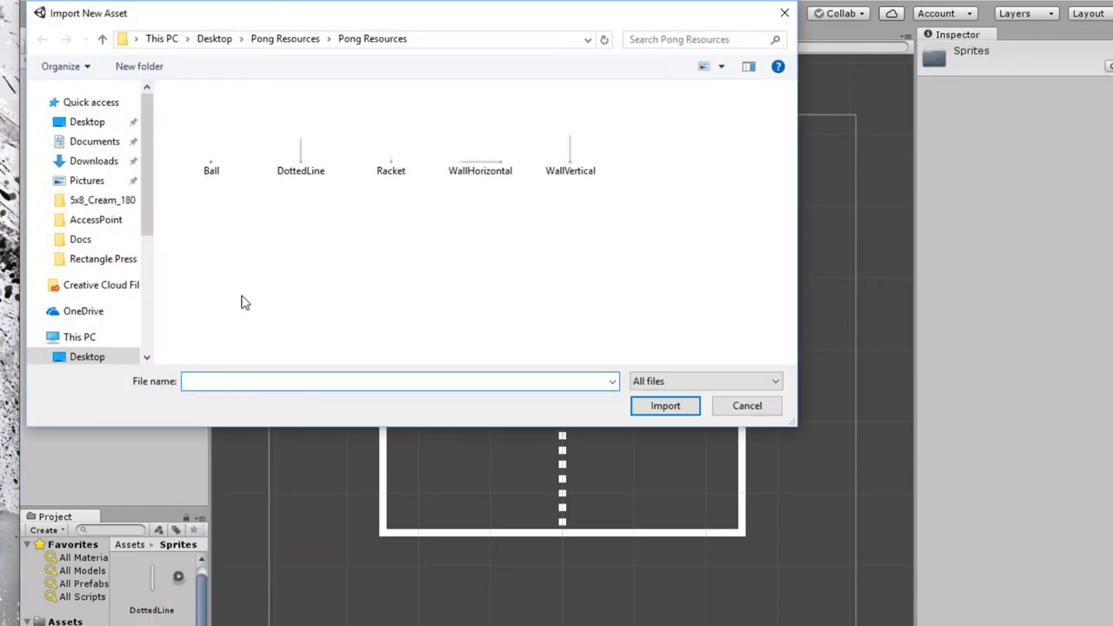
{"action": "left_click", "coordinate": [383, 156]}
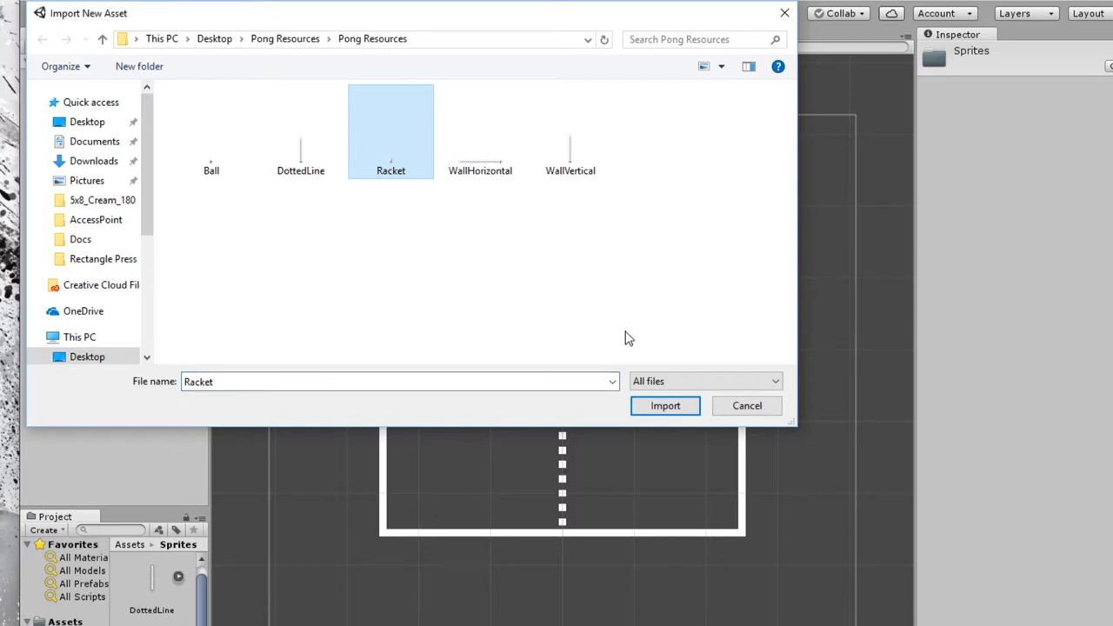
{"action": "left_click", "coordinate": [665, 405]}
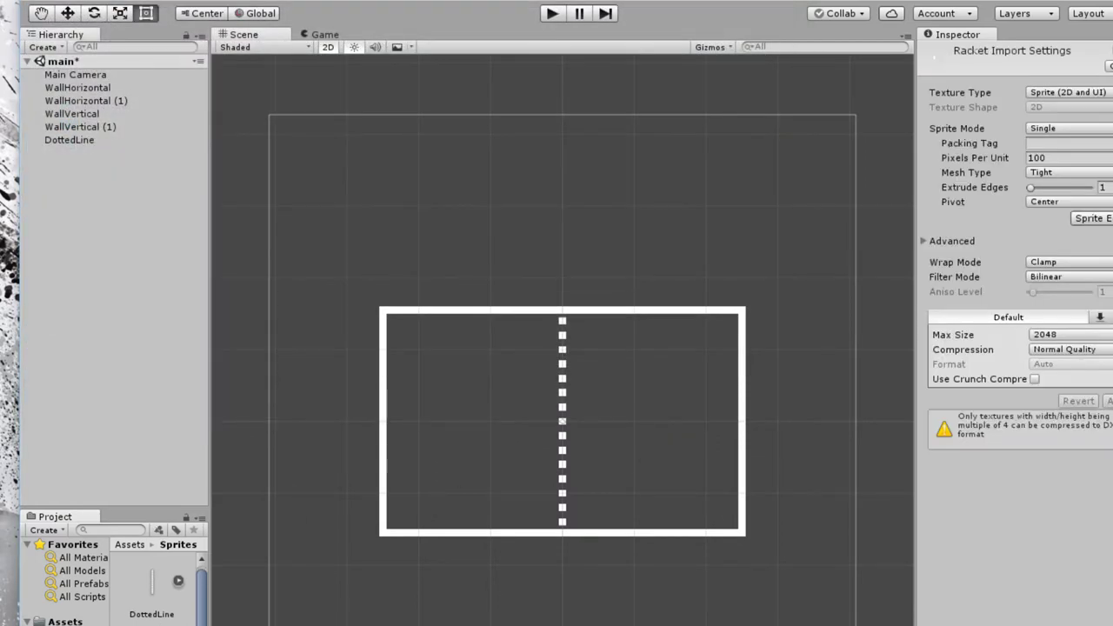
{"action": "left_click", "coordinate": [1067, 164]}
{"action": "double_click", "coordinate": [1067, 163]}
{"action": "type", "text": "1"}
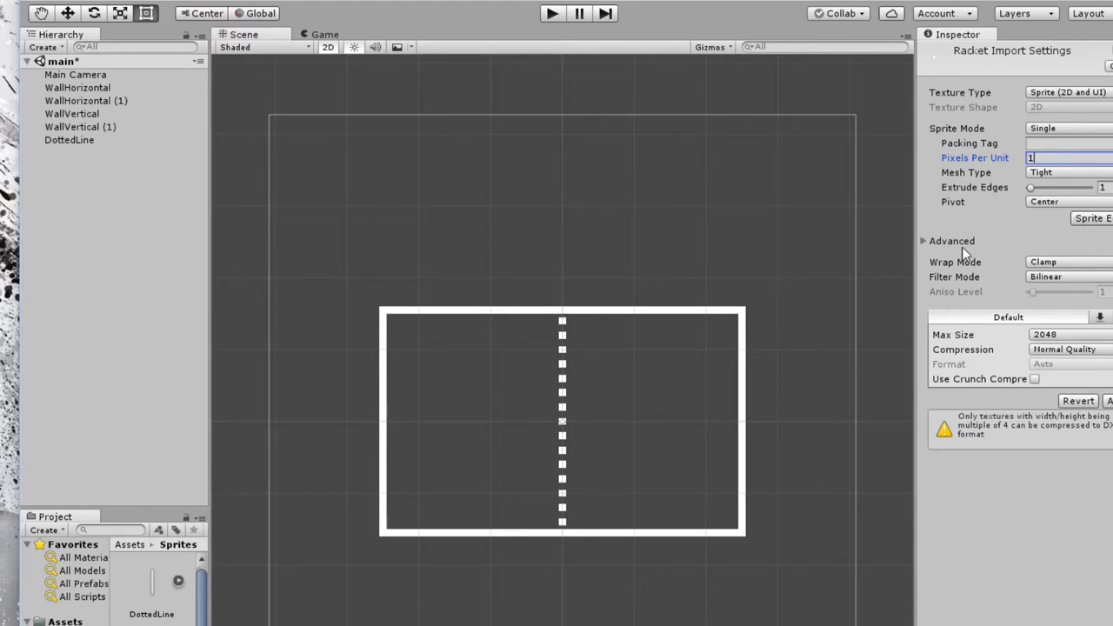
{"action": "left_click", "coordinate": [1059, 273]}
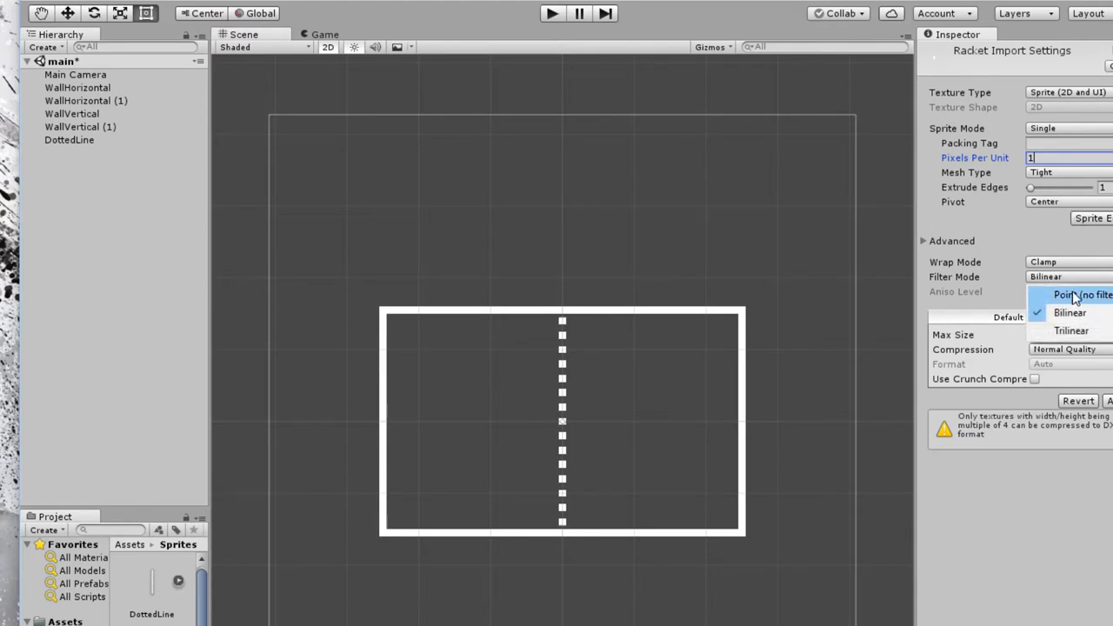
{"action": "left_click", "coordinate": [1066, 292]}
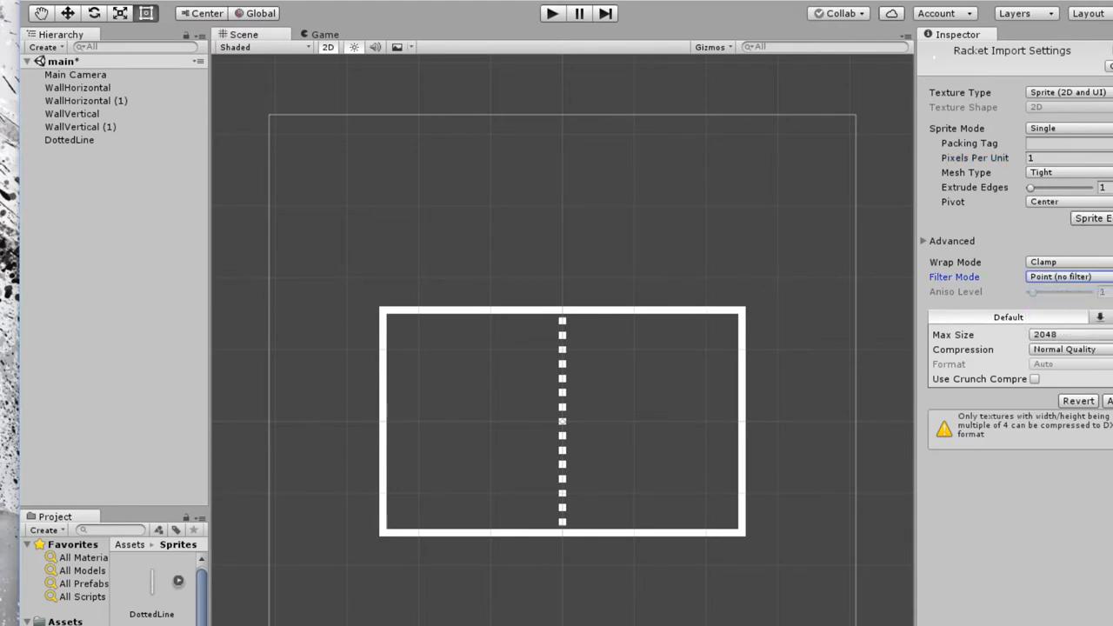
- Place the first racket on the court's left side at Y 0
{"action": "left_click_drag", "start_coordinate": [152, 581], "coordinate": [415, 417]}
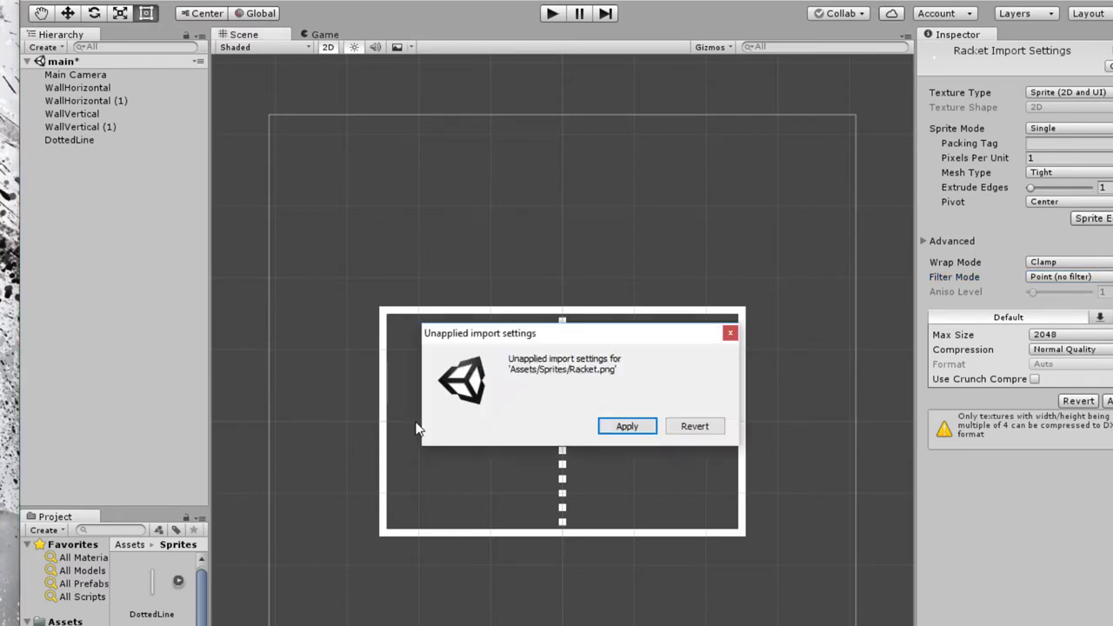
{"action": "left_click", "coordinate": [631, 424]}
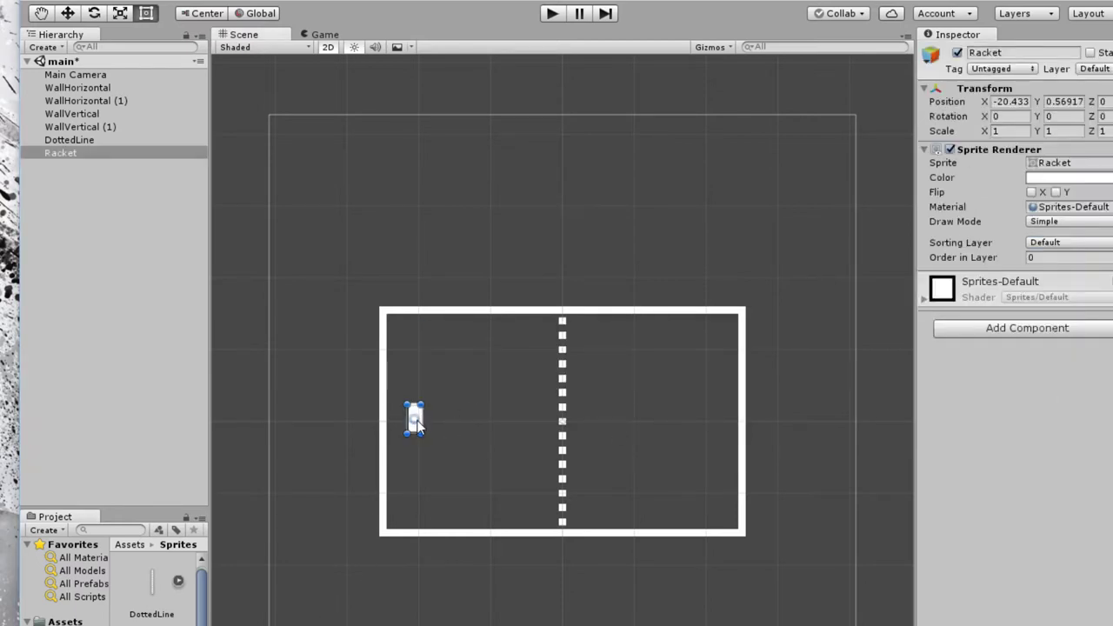
{"action": "left_click_drag", "start_coordinate": [408, 432], "coordinate": [407, 423]}
{"action": "left_click", "coordinate": [1066, 101]}
{"action": "type", "text": "0"}
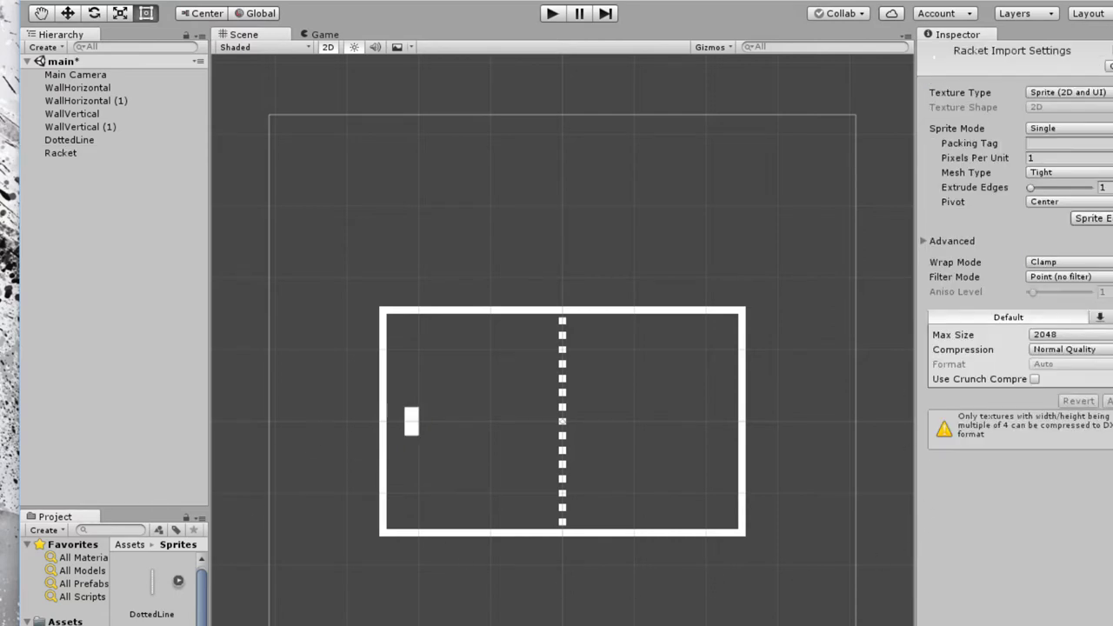
- Add a second racket on the right side at X 21
{"action": "left_click_drag", "start_coordinate": [598, 521], "coordinate": [719, 439]}
{"action": "left_click", "coordinate": [1015, 101]}
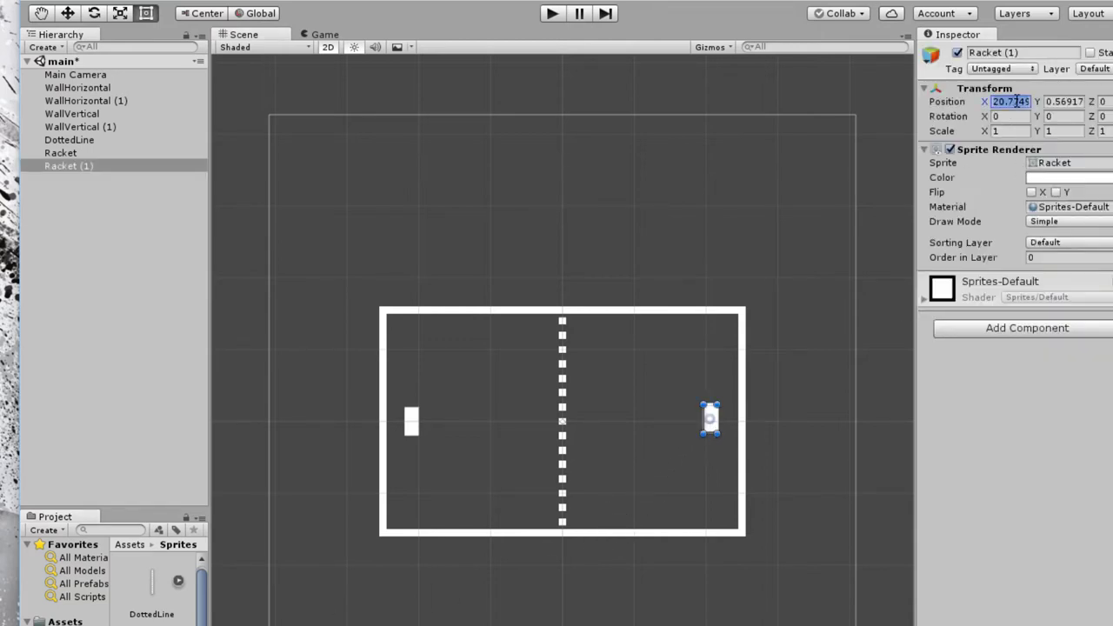
{"action": "type", "text": "21"}
{"action": "left_click", "coordinate": [1066, 102]}
- Set the second racket to Y 0, then give both rackets a Box Collider 2D
{"action": "type", "text": "0"}
{"action": "left_click", "coordinate": [866, 484]}
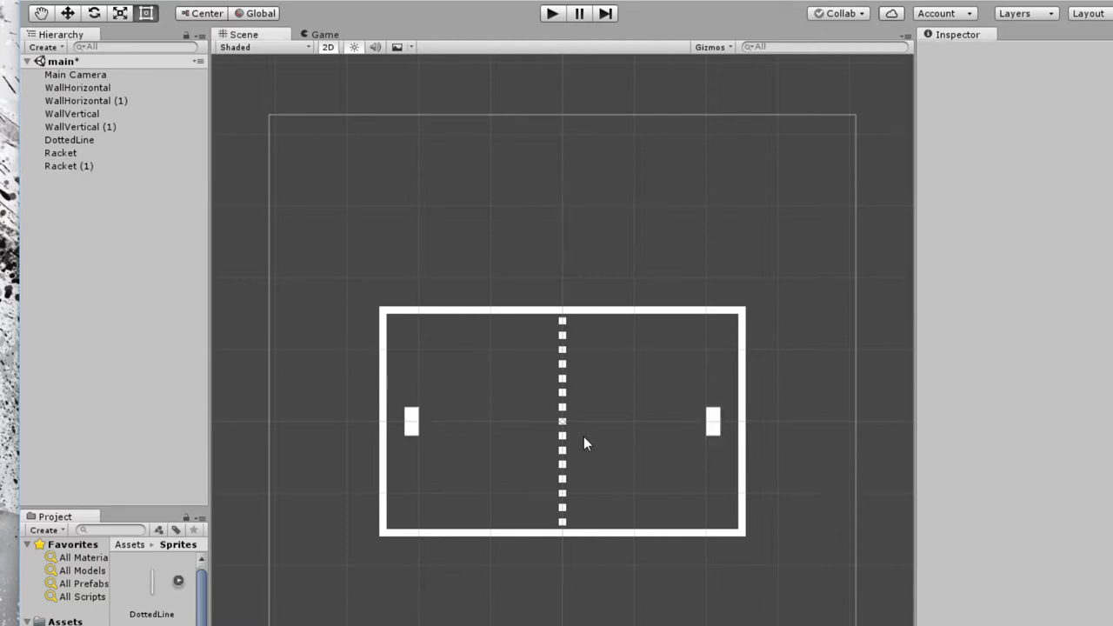
{"action": "left_click", "coordinate": [410, 426]}
{"action": "left_click", "coordinate": [120, 201]}
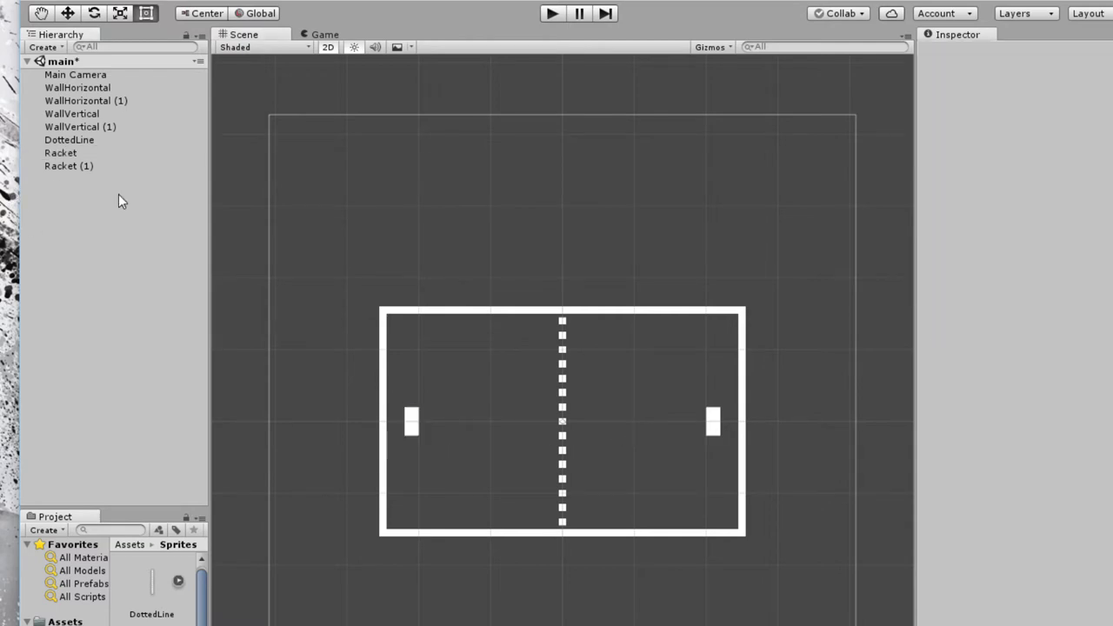
{"action": "left_click", "coordinate": [60, 155]}
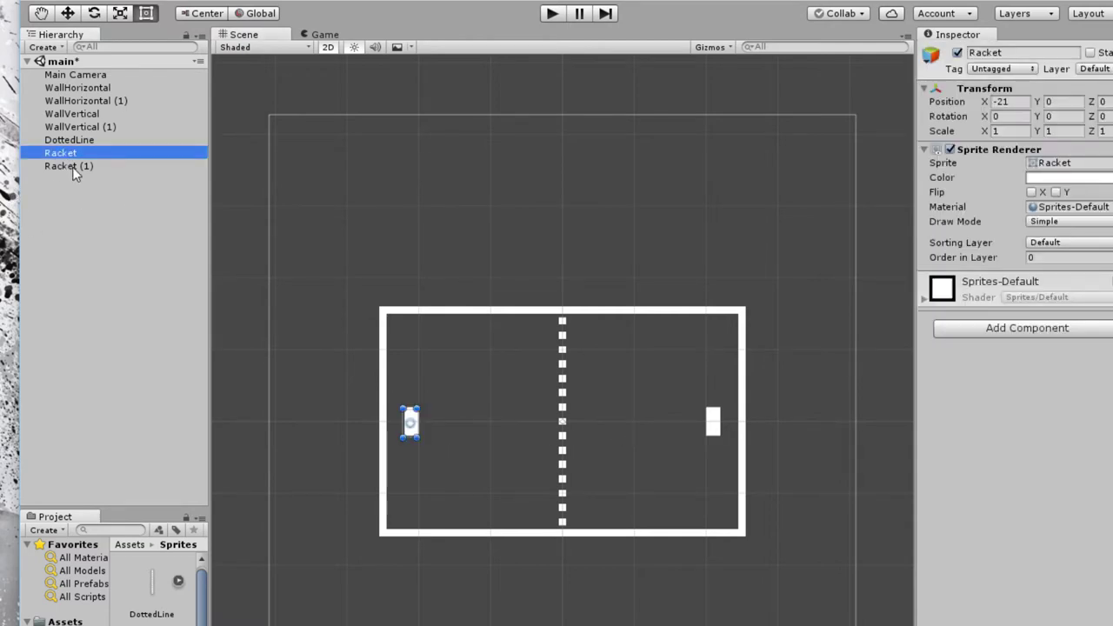
{"action": "left_click", "coordinate": [72, 167], "text": "shift"}
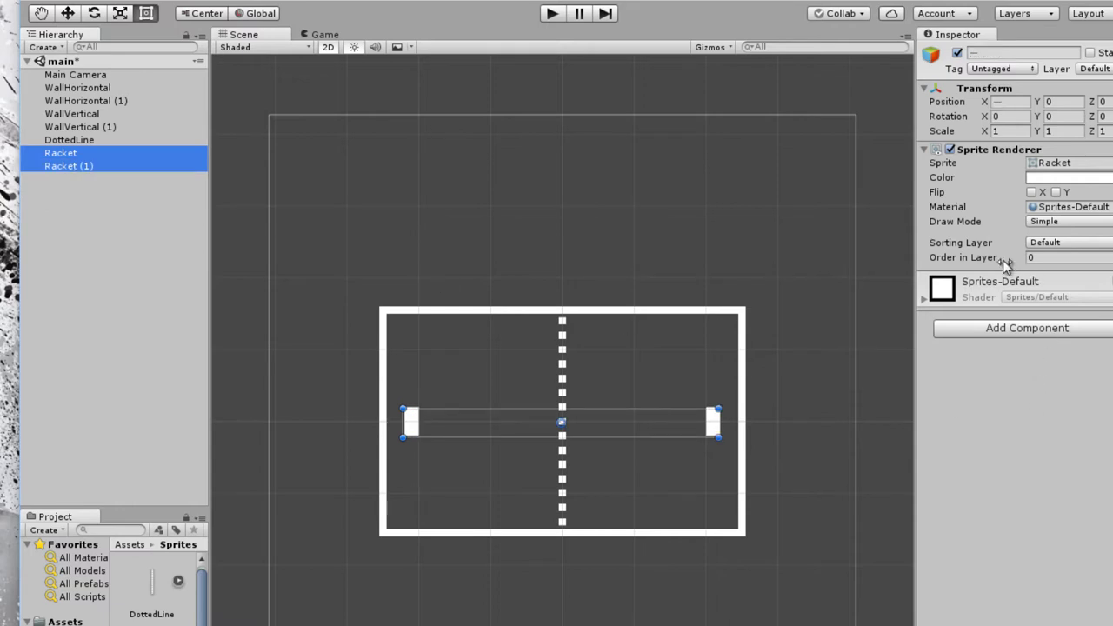
{"action": "left_click", "coordinate": [1043, 329]}
{"action": "left_click", "coordinate": [991, 441]}
{"action": "left_click", "coordinate": [991, 405]}
- Inspect the left and right rackets' 2 by 4 box colliders
{"action": "left_click", "coordinate": [687, 430]}
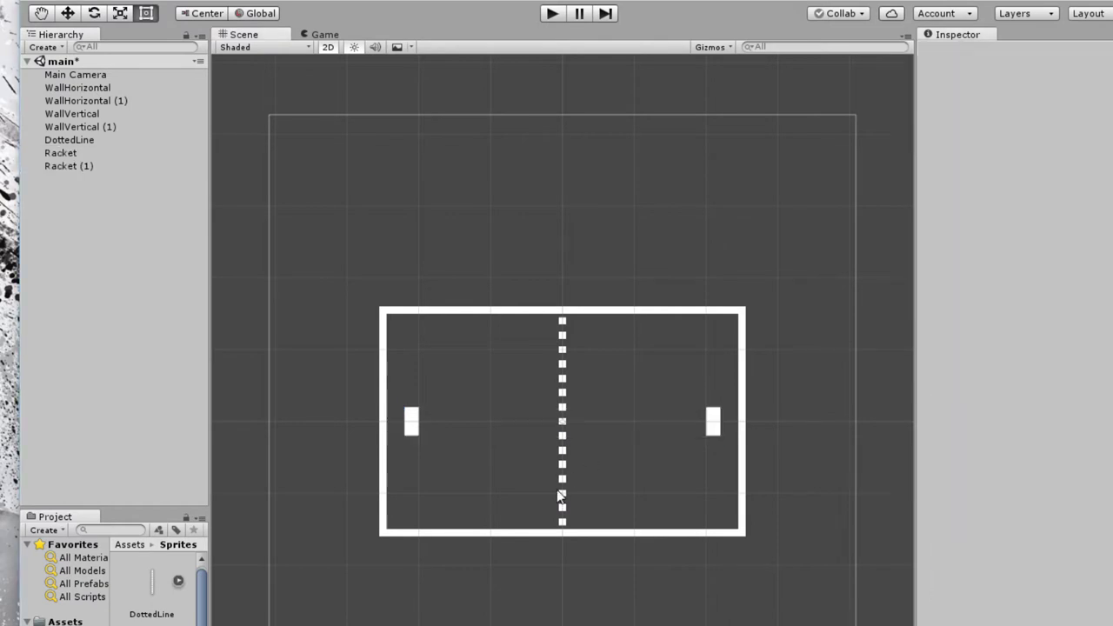
{"action": "left_click", "coordinate": [410, 423]}
{"action": "left_click", "coordinate": [715, 425]}
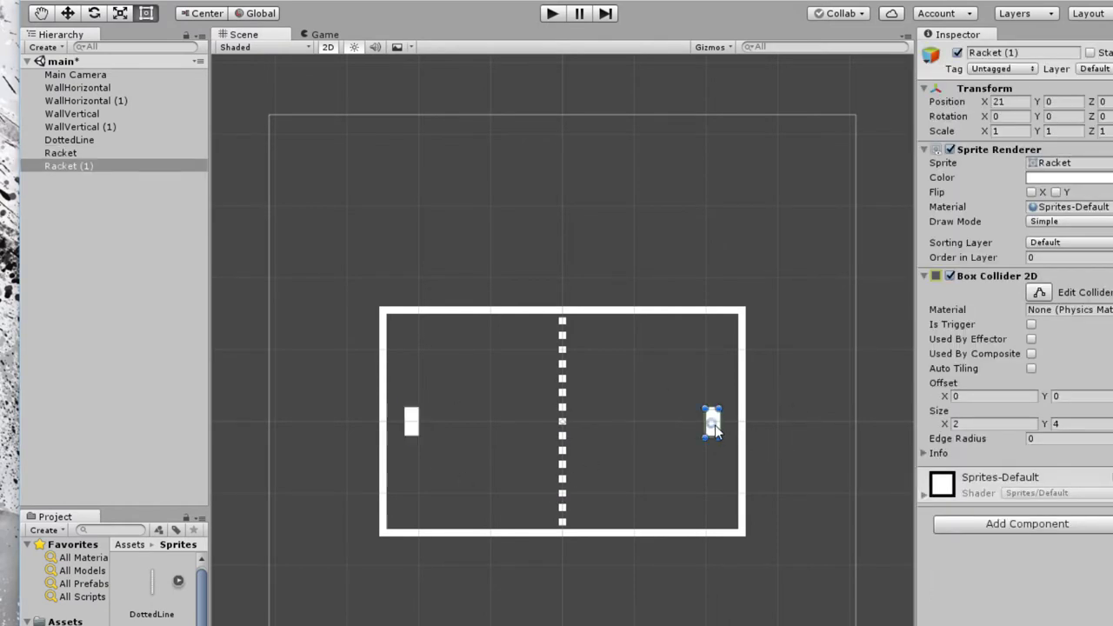
{"action": "left_click", "coordinate": [404, 428]}
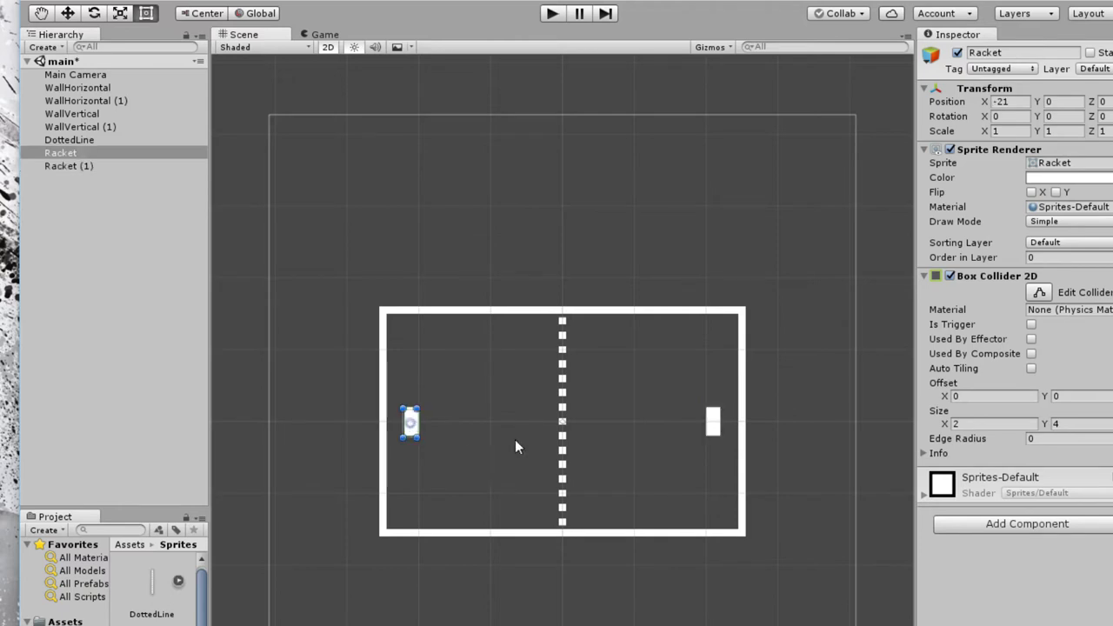
{"action": "left_click", "coordinate": [712, 422]}
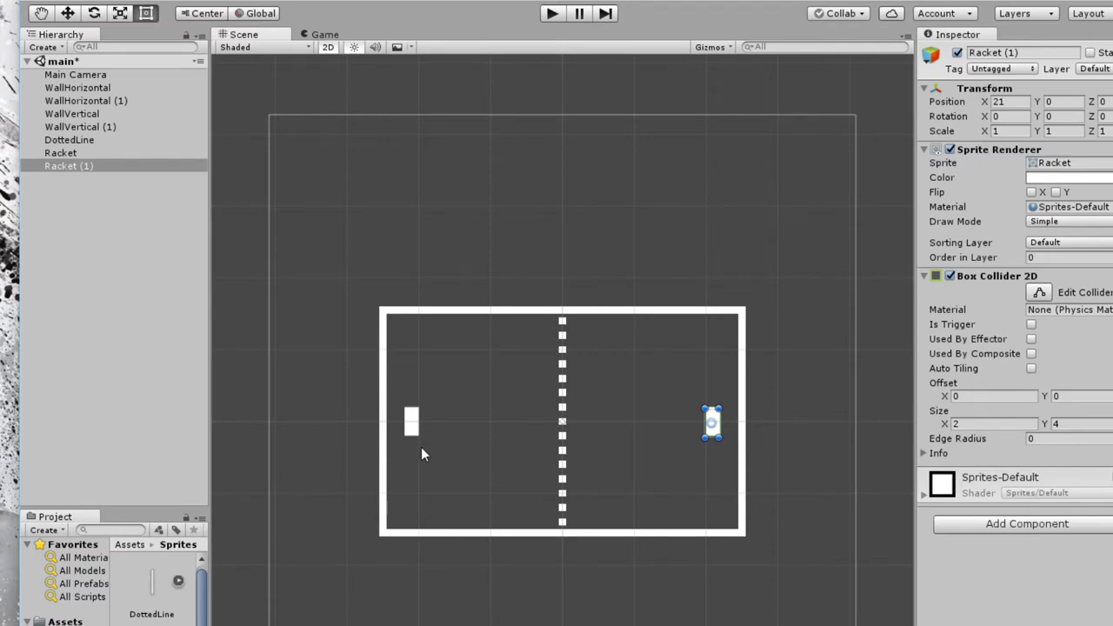
{"action": "left_click", "coordinate": [411, 424]}
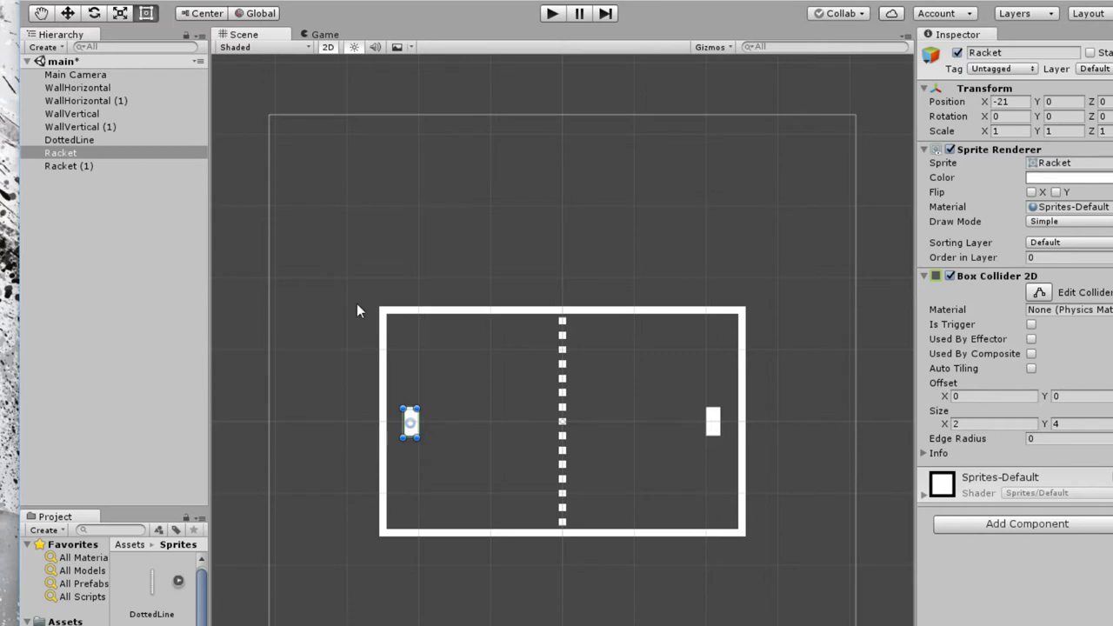
- Reselect Racket and Racket (1) and bring up the Physics 2D components
{"action": "left_click", "coordinate": [80, 199]}
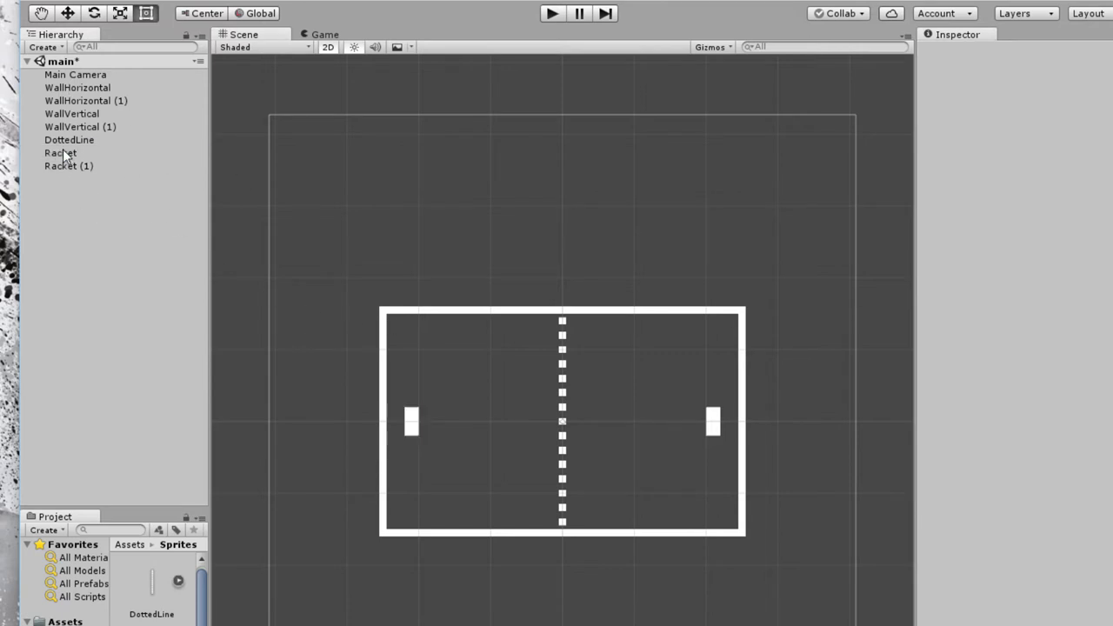
{"action": "left_click", "coordinate": [63, 151]}
{"action": "left_click", "coordinate": [72, 166], "text": "ctrl"}
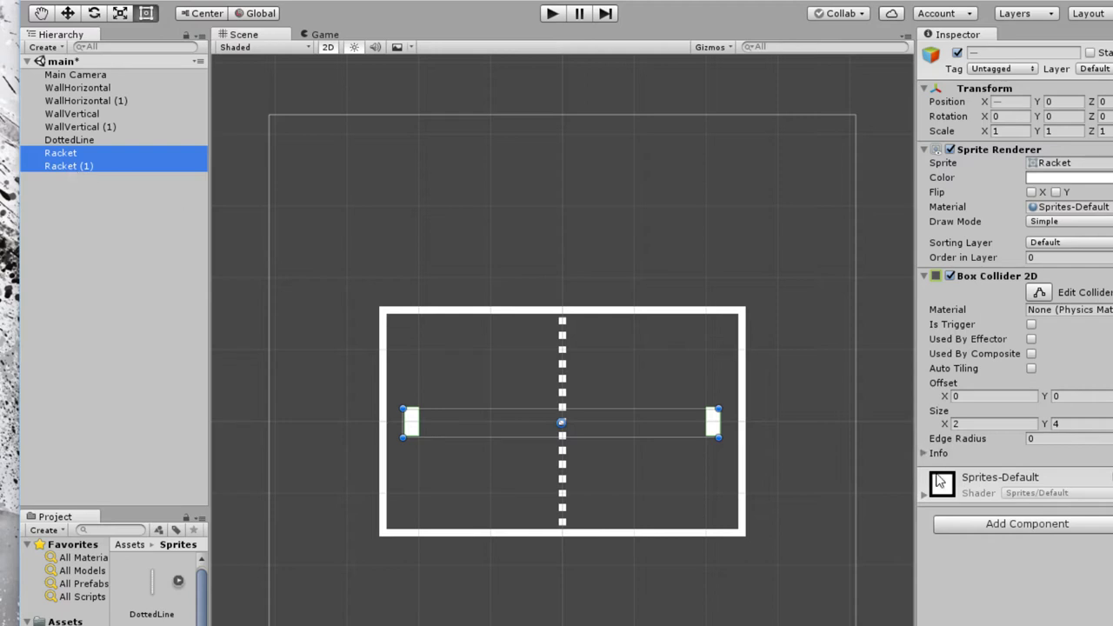
{"action": "left_click", "coordinate": [1029, 524]}
{"action": "left_click", "coordinate": [969, 625]}
- Add a Rigidbody 2D to both rackets and play to watch them fall
{"action": "left_click", "coordinate": [991, 588]}
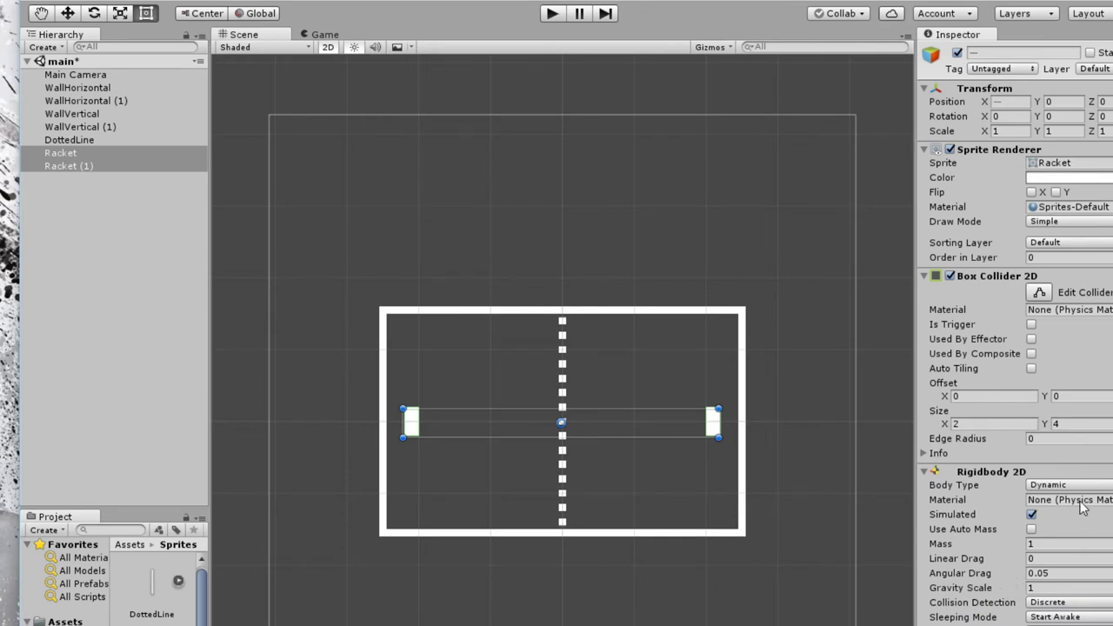
{"action": "left_click", "coordinate": [803, 407]}
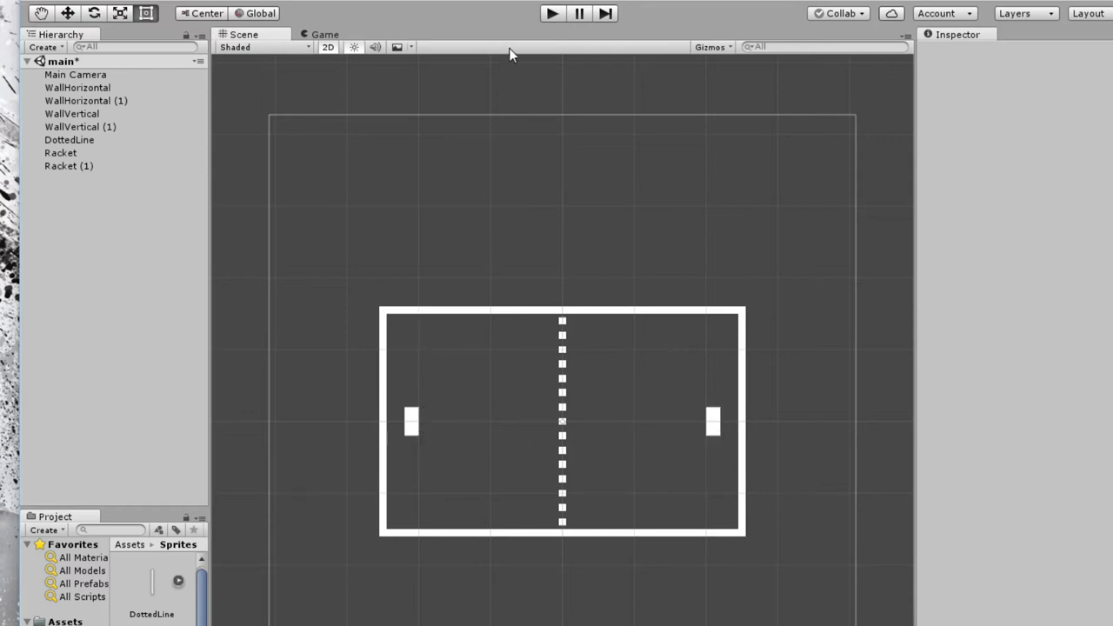
{"action": "left_click", "coordinate": [552, 13]}
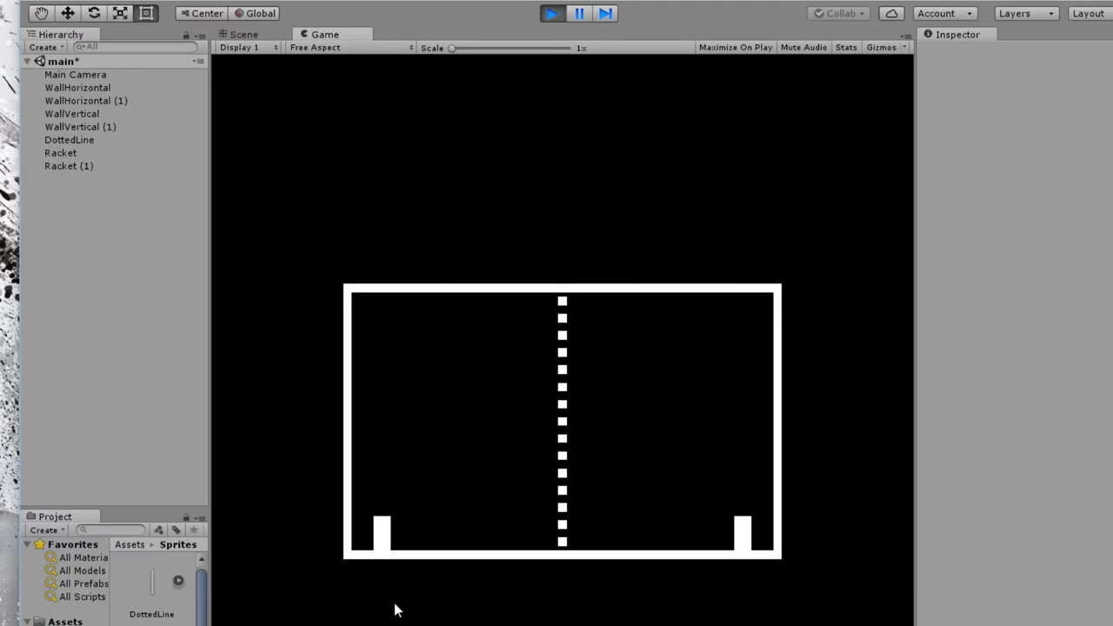
{"action": "left_click", "coordinate": [552, 13]}
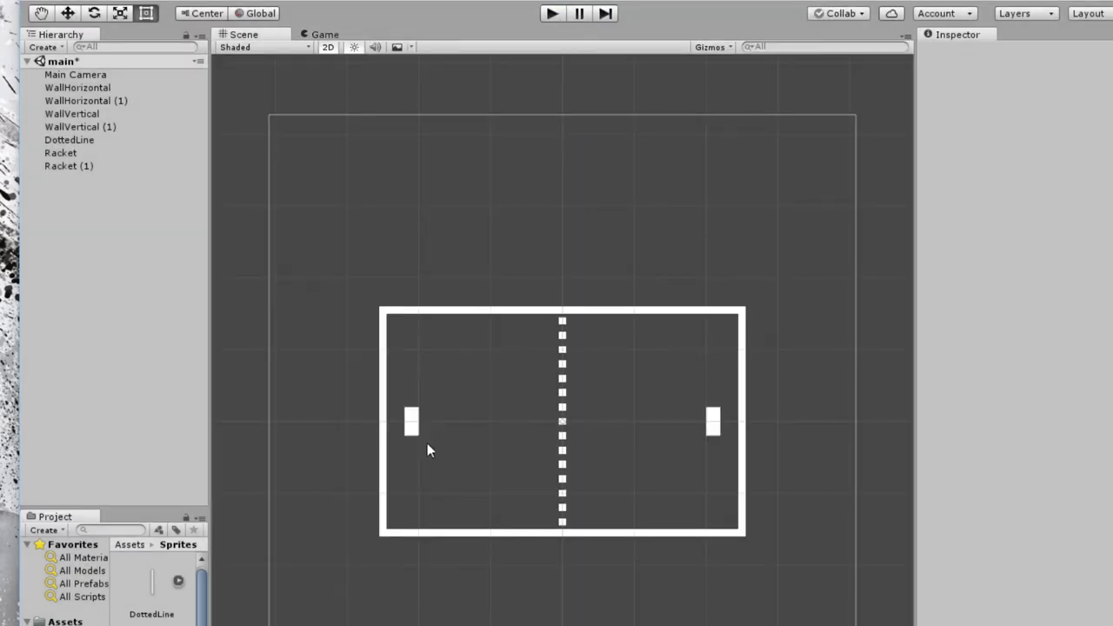
- Set the left racket's Gravity Scale to -1 and test-play it
{"action": "left_click", "coordinate": [62, 157]}
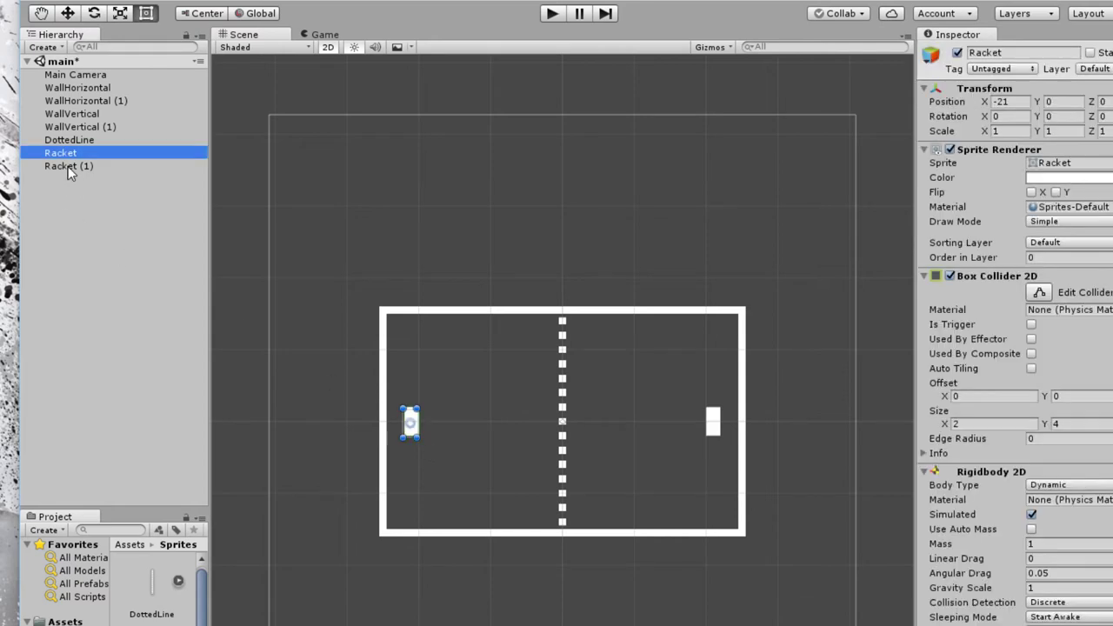
{"action": "left_click", "coordinate": [68, 166], "text": "ctrl"}
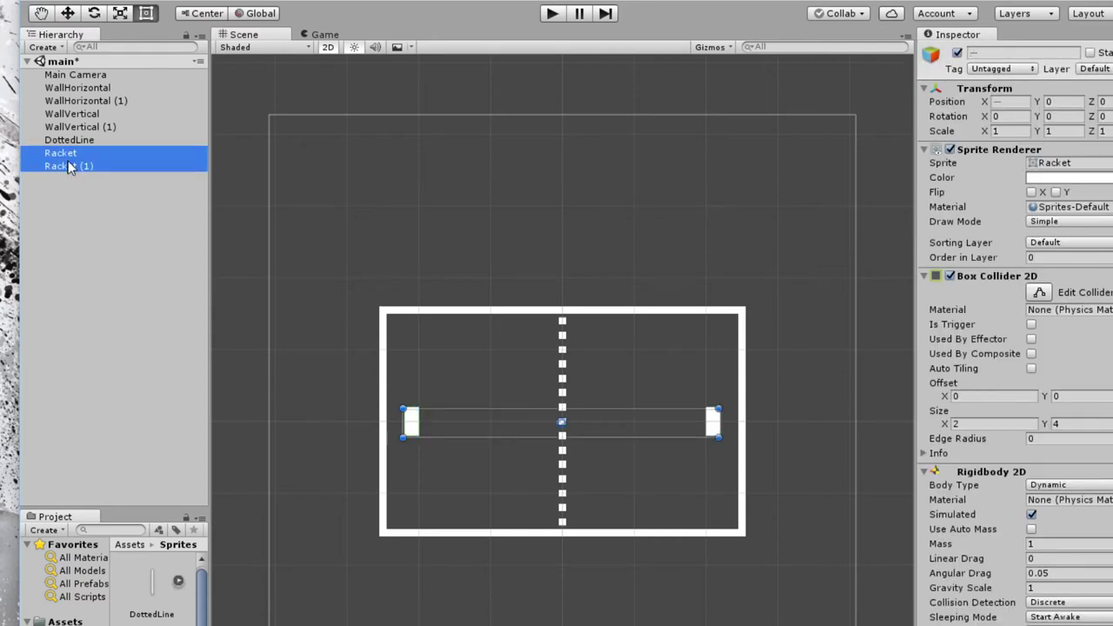
{"action": "left_click", "coordinate": [69, 154]}
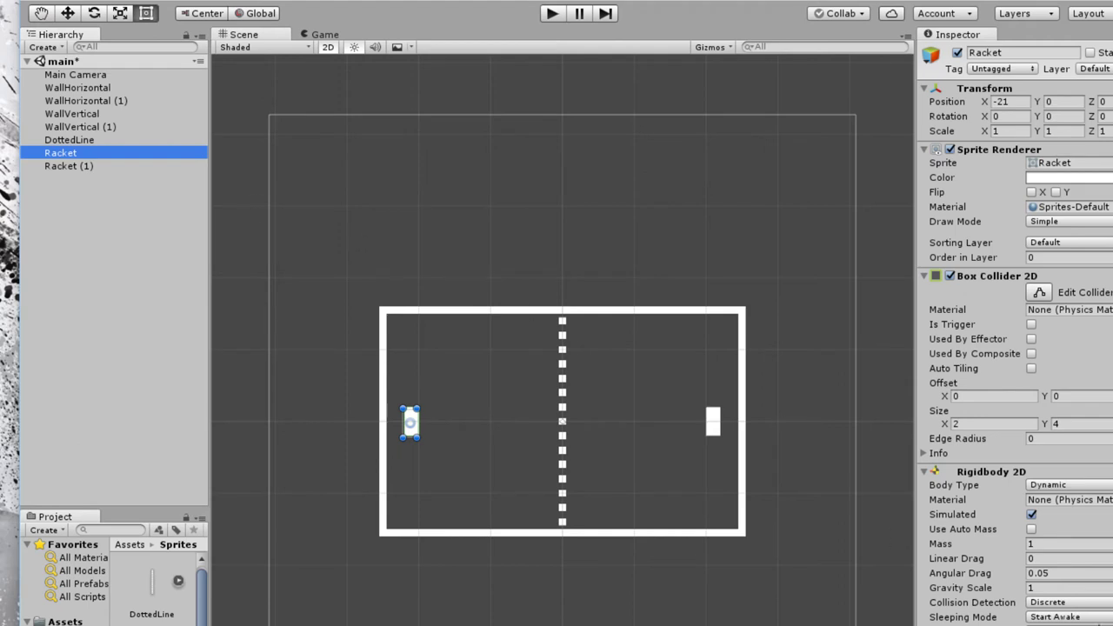
{"action": "left_click", "coordinate": [1035, 588]}
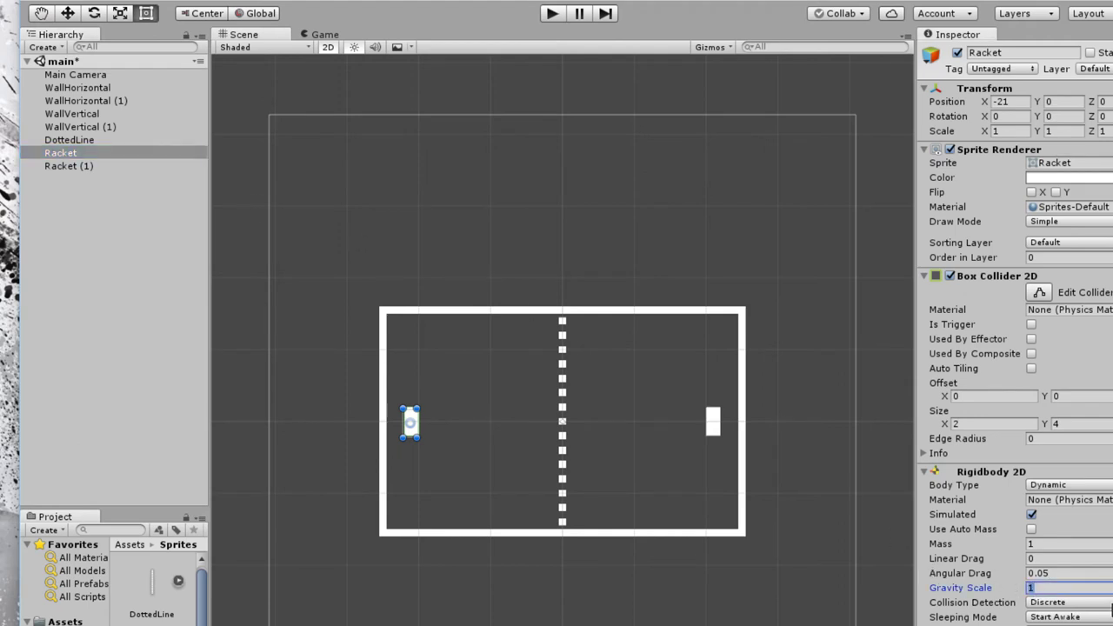
{"action": "type", "text": "-1"}
{"action": "left_click", "coordinate": [553, 14]}
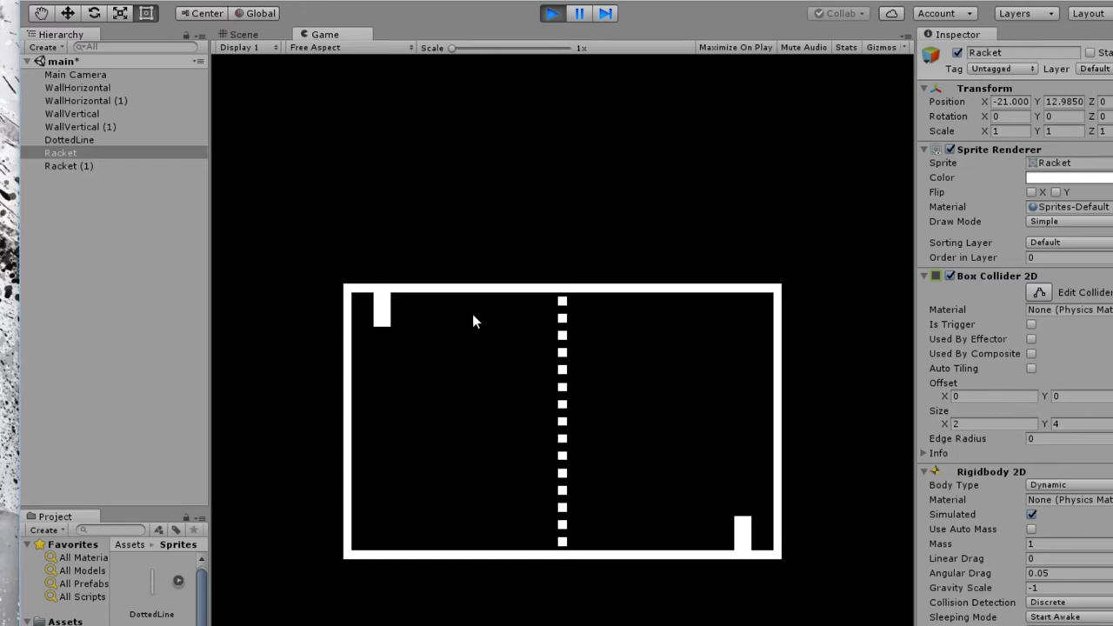
{"action": "left_click", "coordinate": [550, 13]}
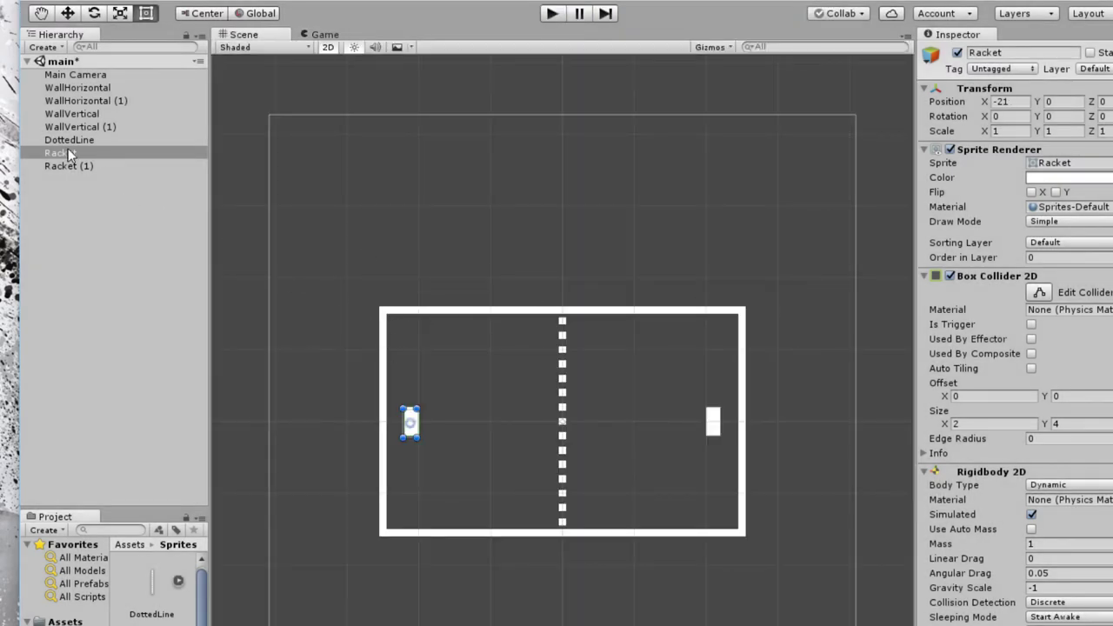
- Set the rackets' Gravity Scale to 0
{"action": "left_click", "coordinate": [1048, 587]}
{"action": "left_click", "coordinate": [52, 165]}
{"action": "left_click", "coordinate": [1047, 588]}
{"action": "type", "text": "0"}
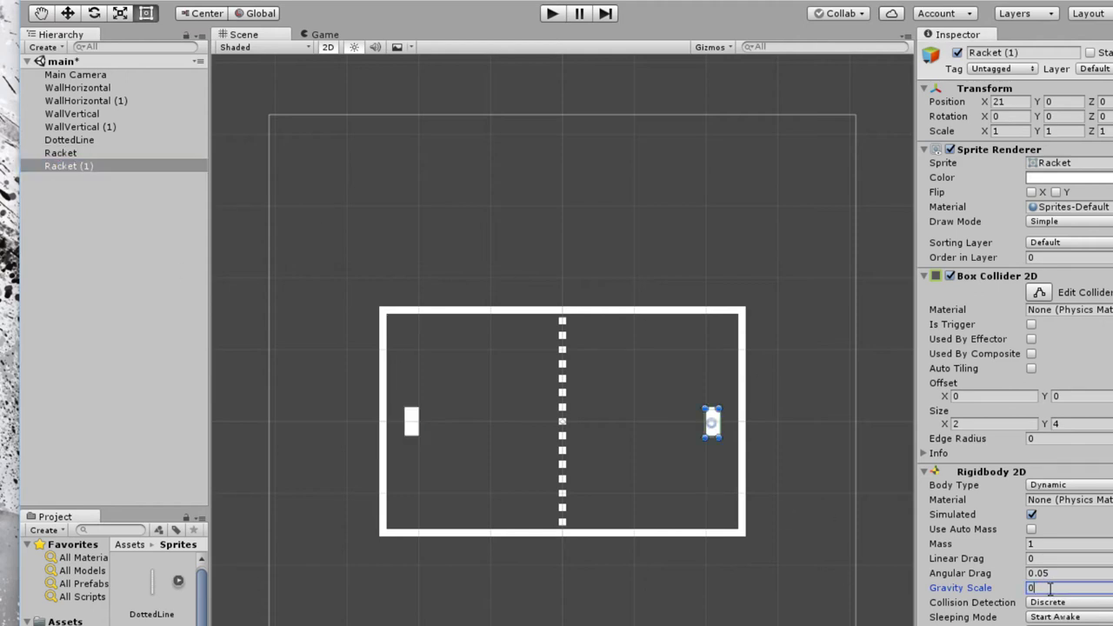
{"action": "key", "text": "Return"}
{"action": "left_click", "coordinate": [552, 14]}
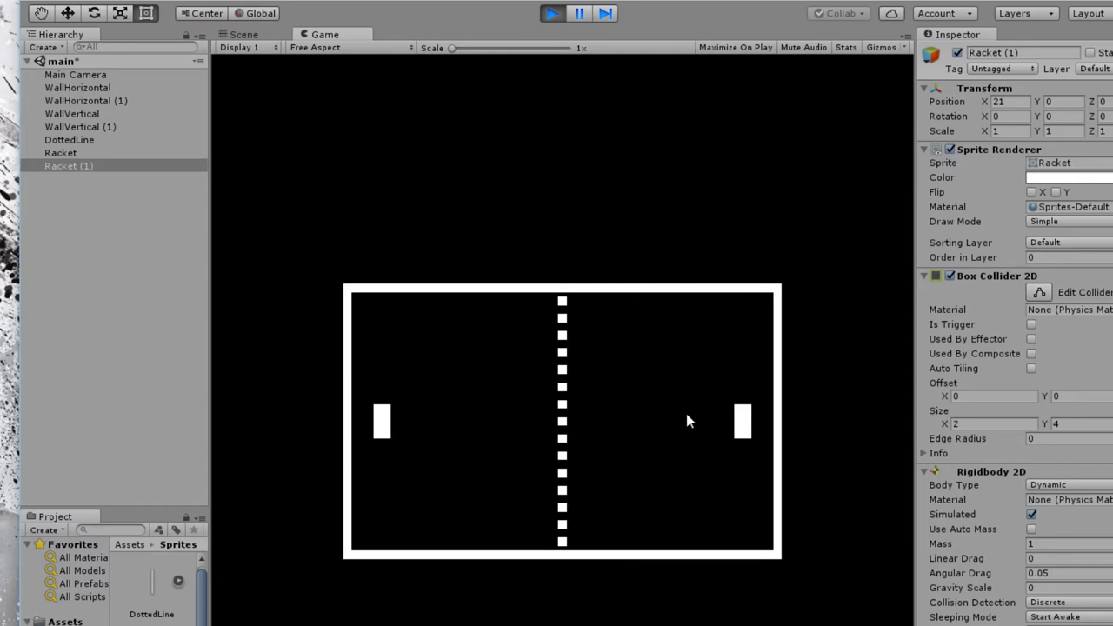
{"action": "left_click", "coordinate": [555, 11]}
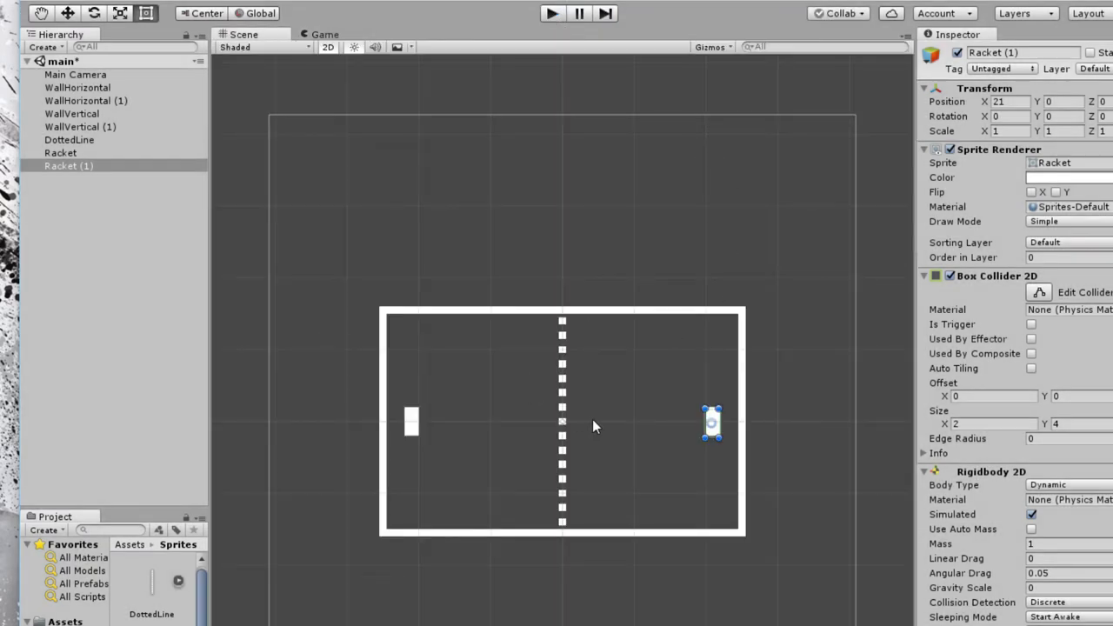
{"action": "left_click", "coordinate": [415, 424]}
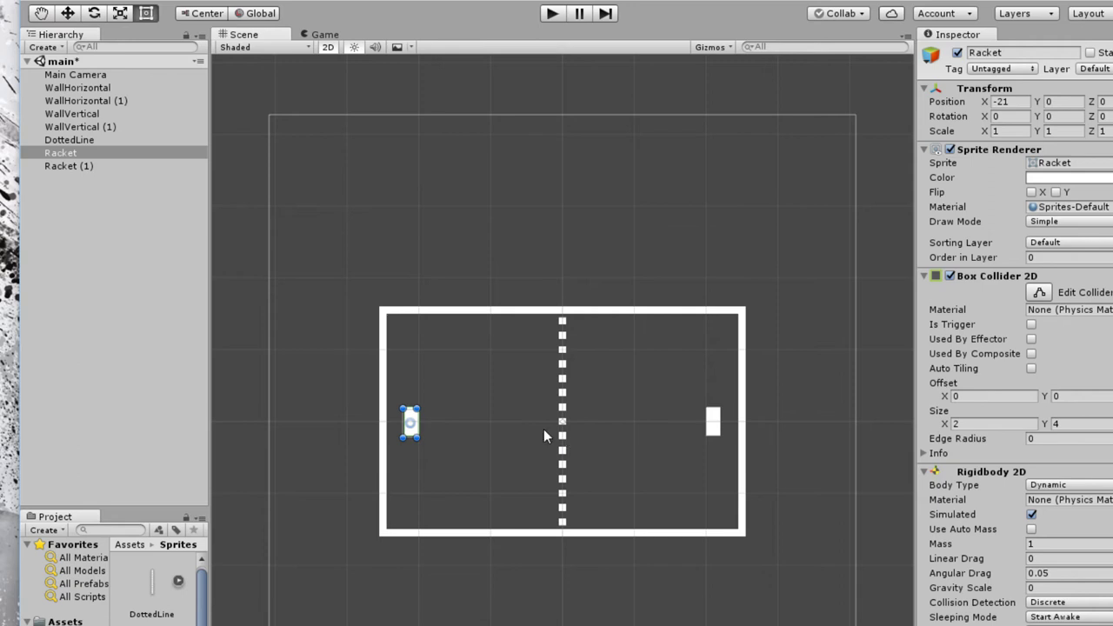
- Select Racket and Racket (1) and add their Box Collider 2D and Rigidbody 2D
{"action": "left_click", "coordinate": [64, 164]}
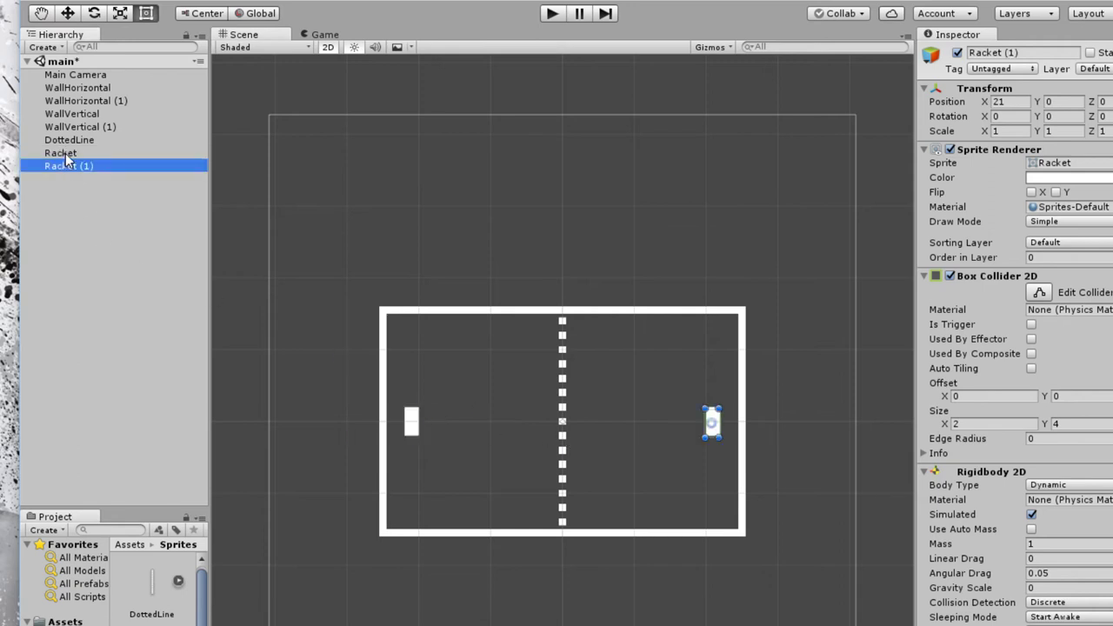
{"action": "left_click", "coordinate": [65, 153], "text": "ctrl"}
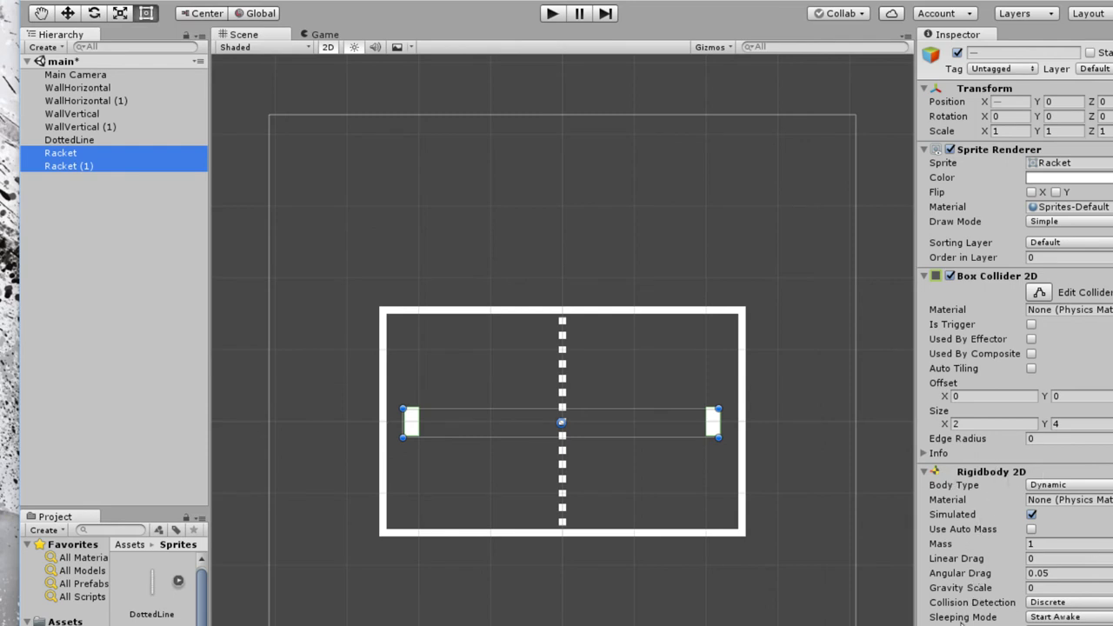
{"action": "left_click", "coordinate": [1000, 619]}
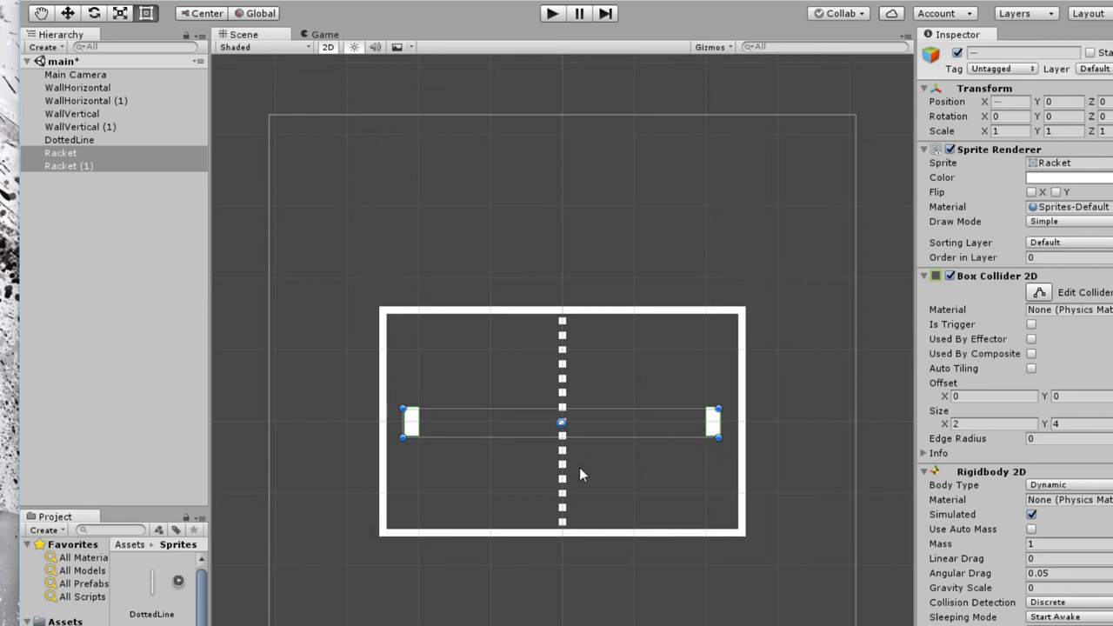
- Import the Ball image into the Sprites folder
{"action": "left_click", "coordinate": [640, 482]}
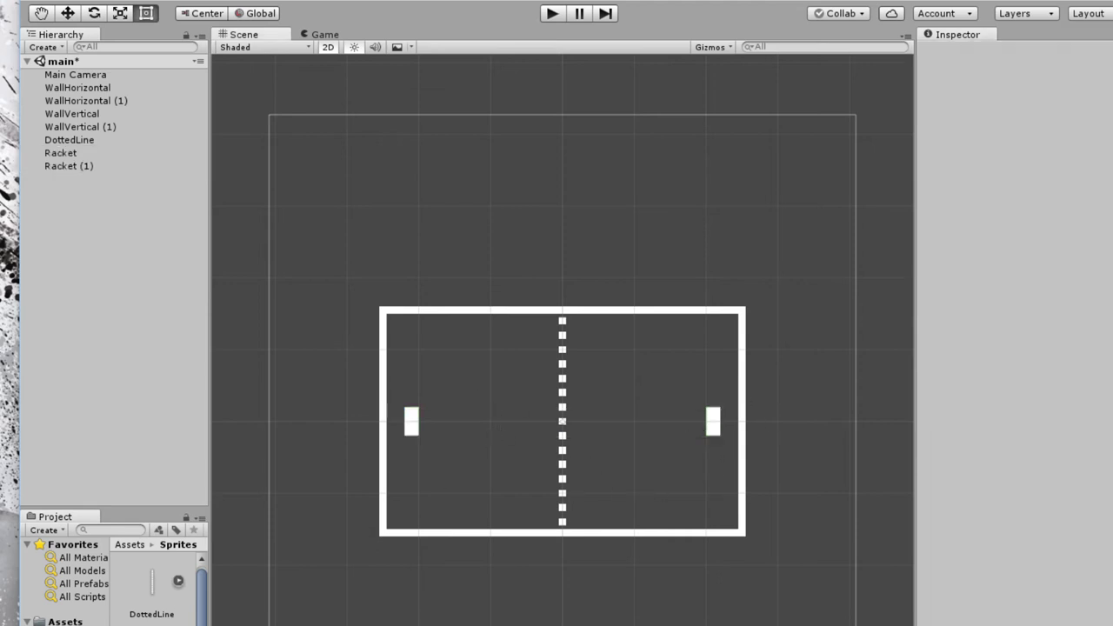
{"action": "scroll", "coordinate": [153, 582], "scroll_direction": "down", "scroll_amount": 2}
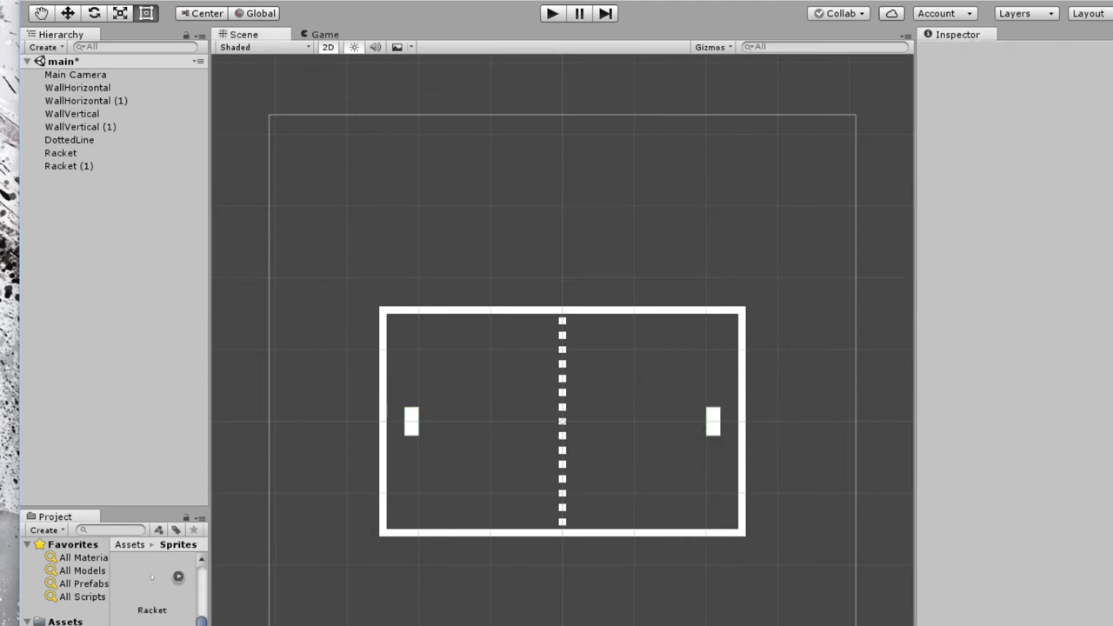
{"action": "right_click", "coordinate": [122, 578]}
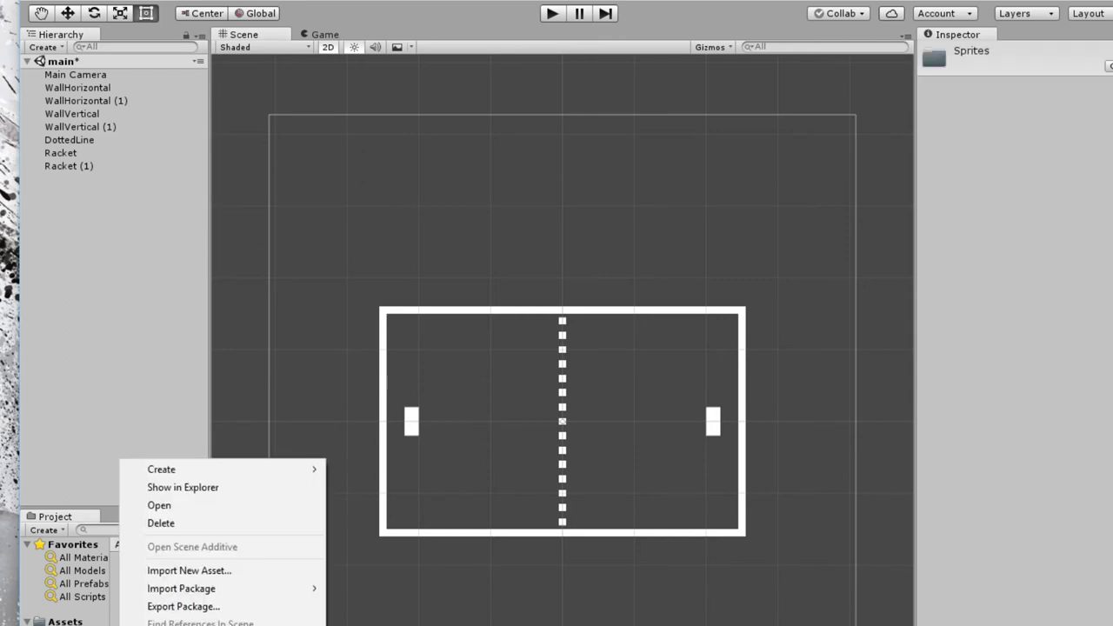
{"action": "left_click", "coordinate": [185, 571]}
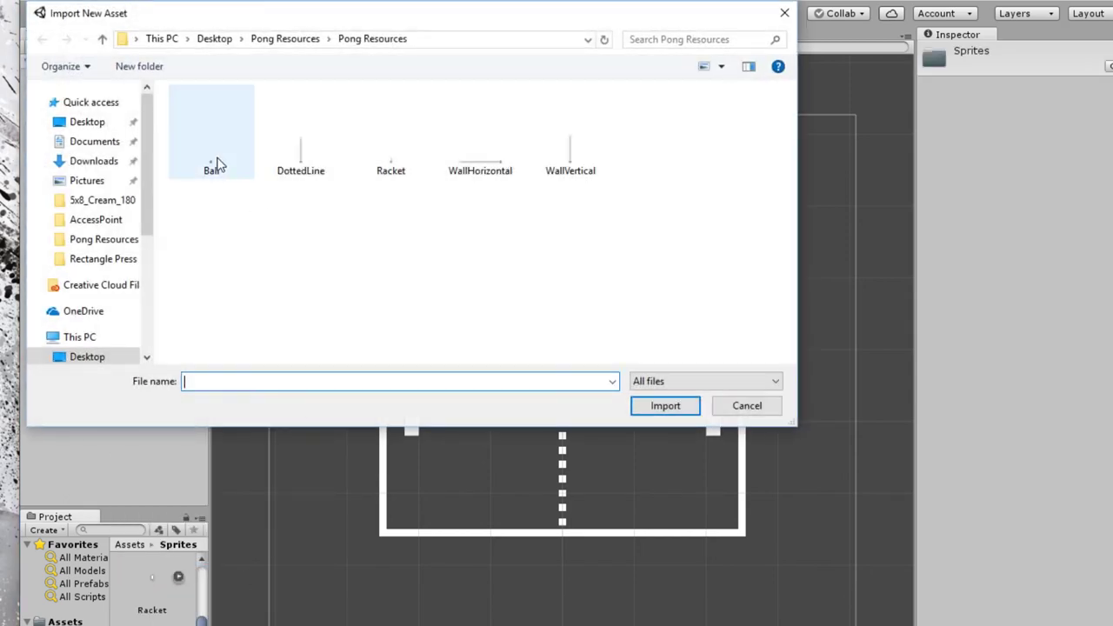
{"action": "left_click", "coordinate": [210, 161]}
{"action": "left_click", "coordinate": [647, 405]}
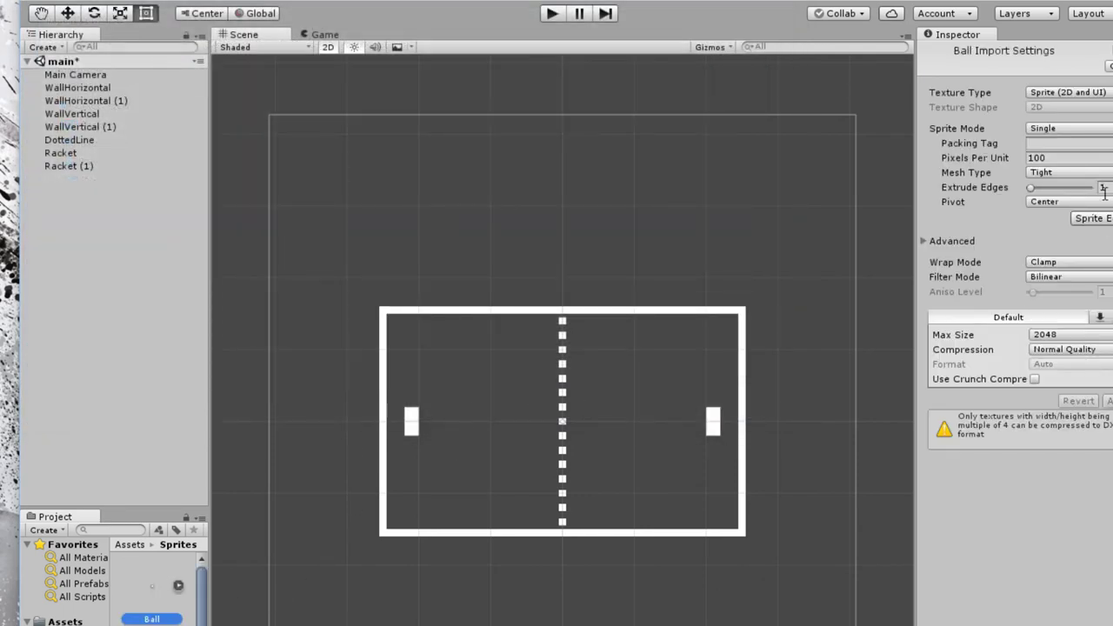
- Give Ball 1 pixel per unit and Point filtering, and place it left of centre
{"action": "left_click", "coordinate": [1072, 157]}
{"action": "type", "text": "1"}
{"action": "left_click", "coordinate": [1048, 276]}
{"action": "left_click", "coordinate": [1052, 295]}
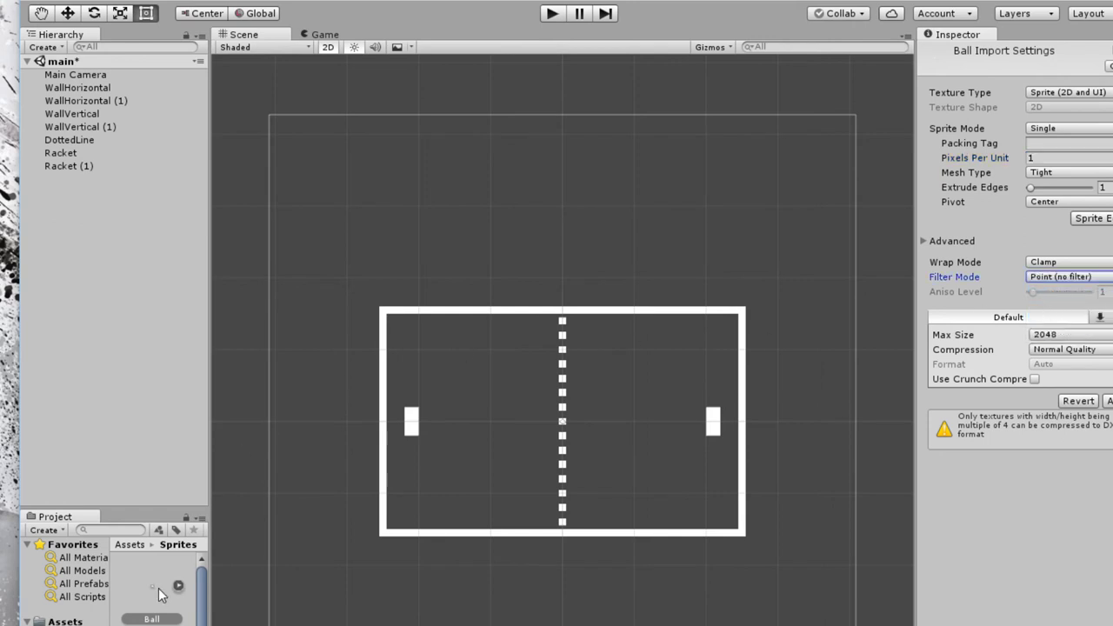
{"action": "left_click_drag", "start_coordinate": [156, 590], "coordinate": [478, 420]}
{"action": "left_click", "coordinate": [626, 426]}
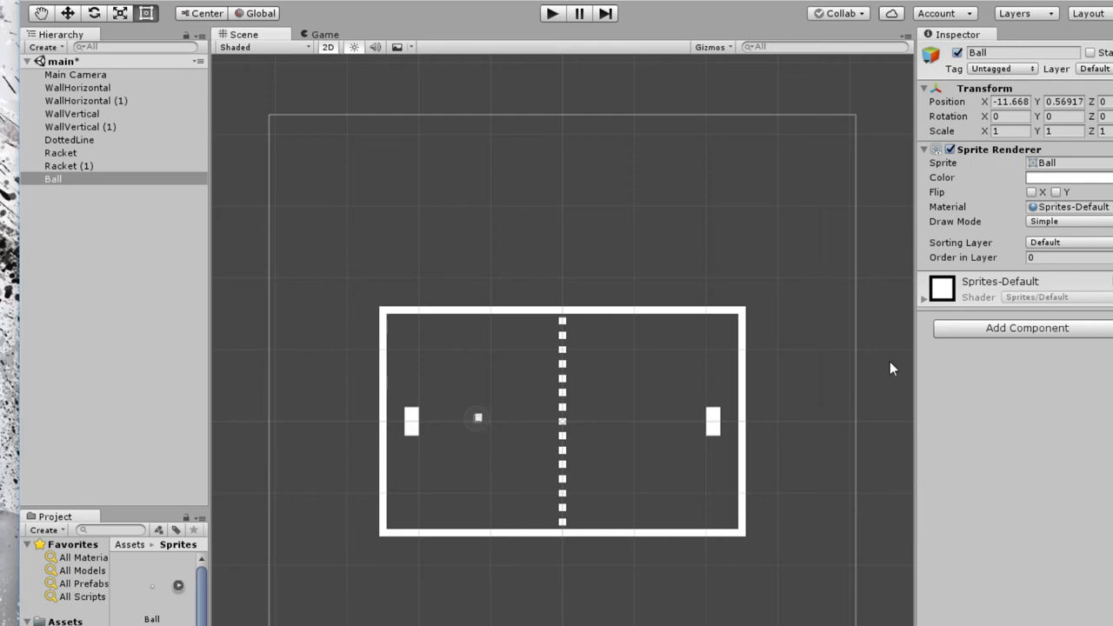
- Add a Rigidbody 2D and a Box Collider 2D to the Ball
{"action": "left_click", "coordinate": [1024, 332]}
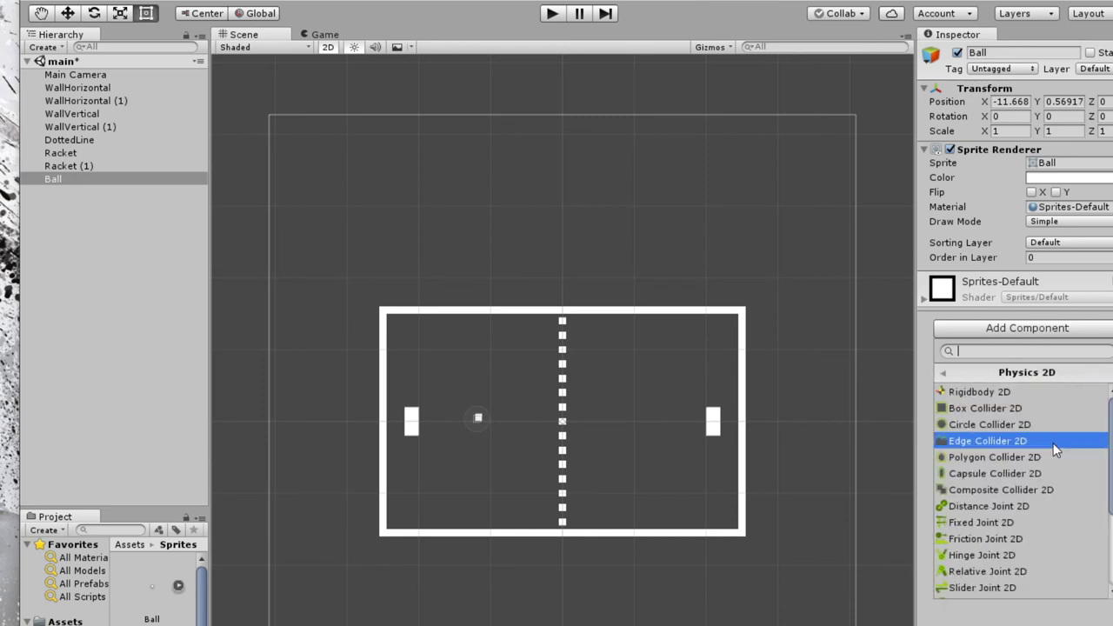
{"action": "left_click", "coordinate": [1024, 392]}
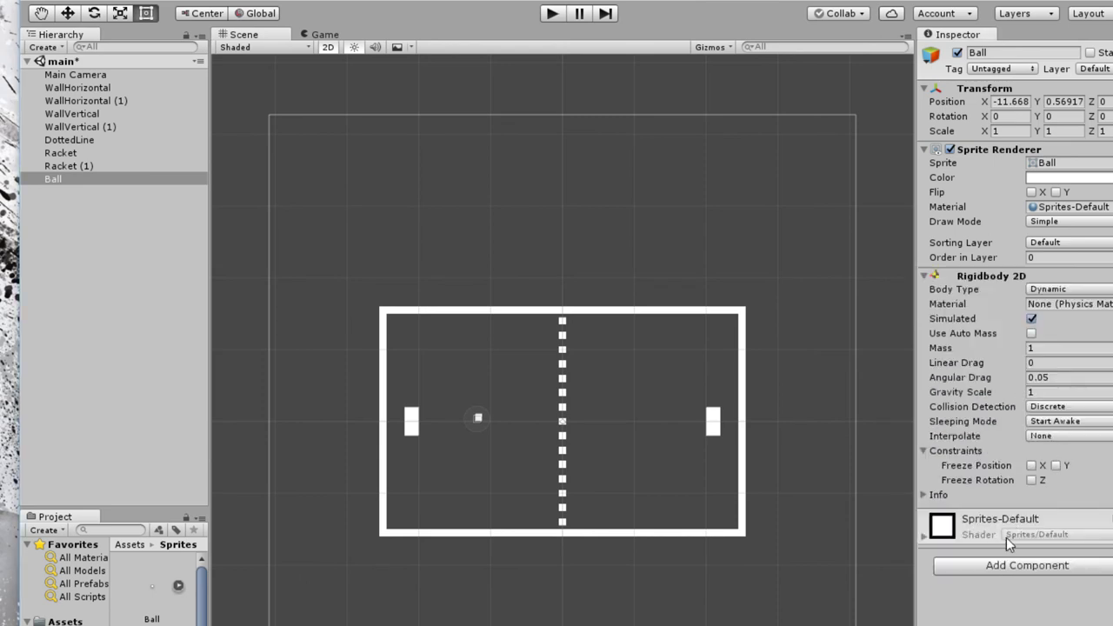
{"action": "left_click", "coordinate": [1013, 565]}
{"action": "left_click", "coordinate": [991, 396]}
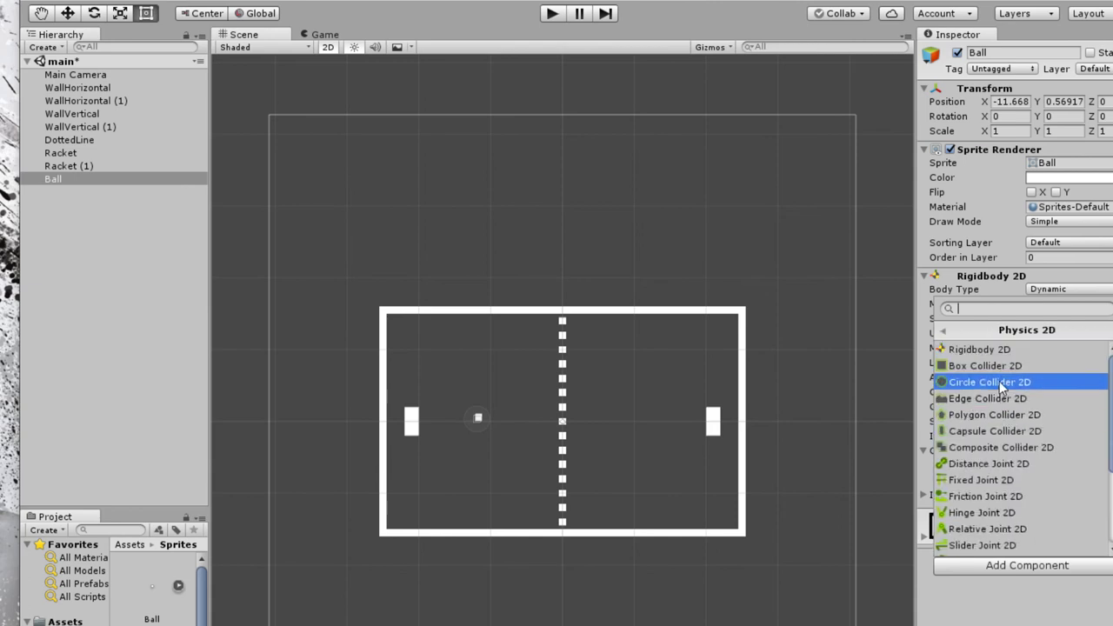
{"action": "left_click", "coordinate": [987, 366]}
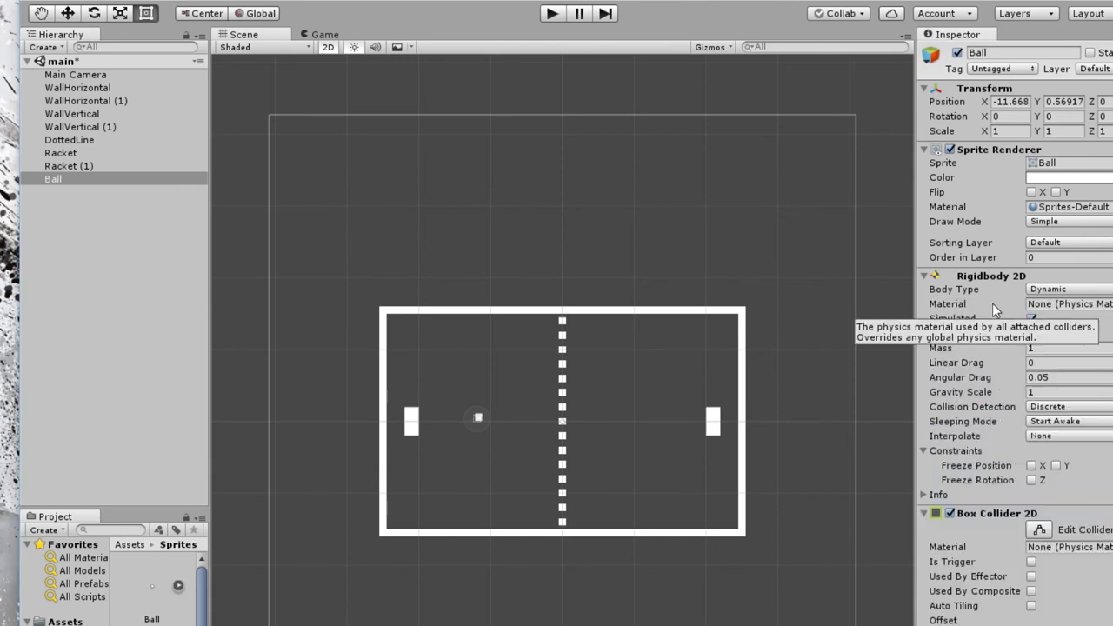
- Set the Ball's Gravity Scale to 0 and freeze its Z rotation
{"action": "left_click", "coordinate": [1034, 393]}
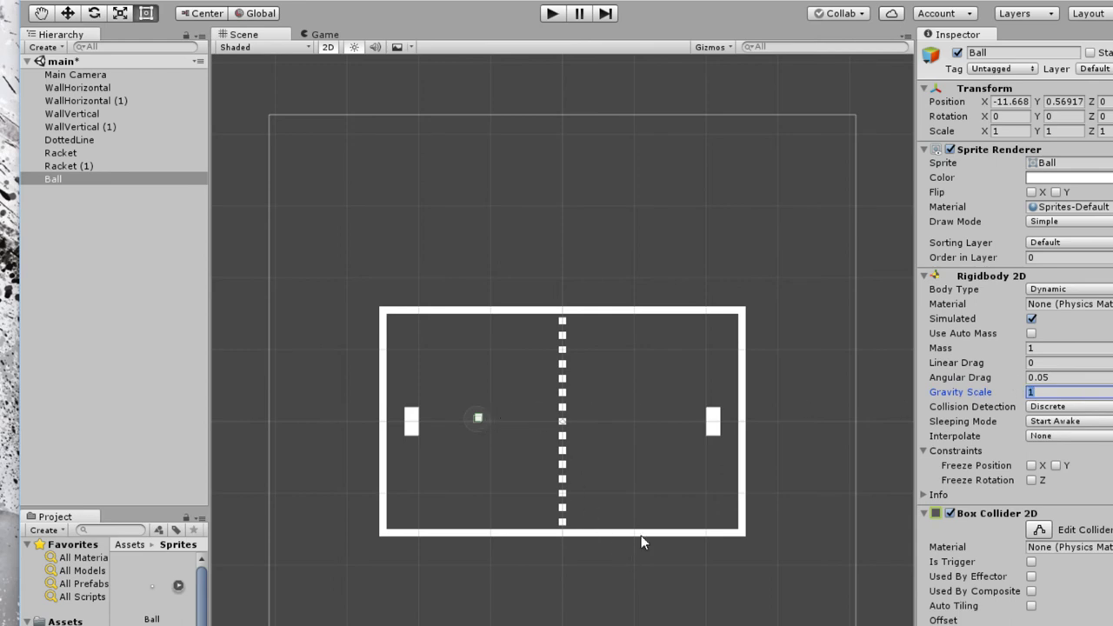
{"action": "type", "text": "0"}
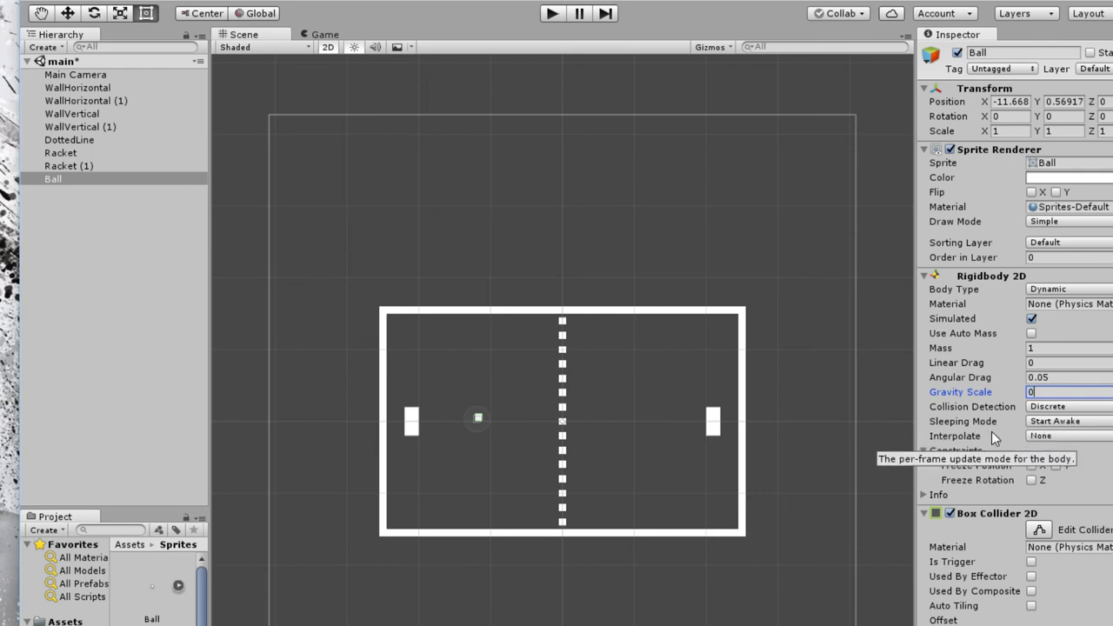
{"action": "left_click", "coordinate": [1031, 480]}
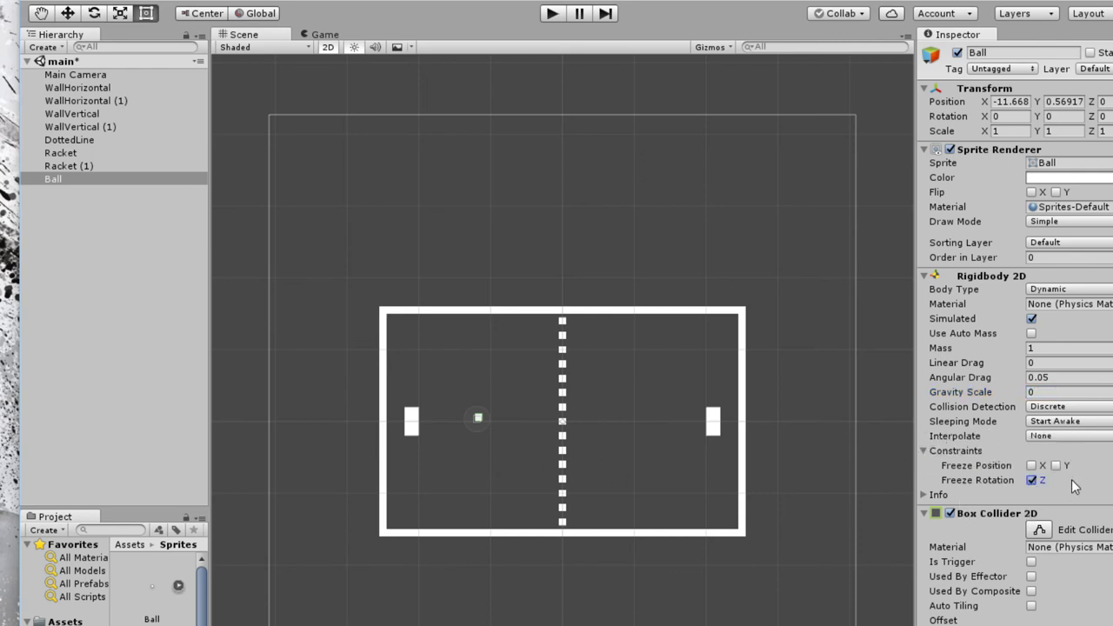
- Frame the Ball beside a racket and drag it down to Y 0.51
{"action": "scroll", "coordinate": [489, 443], "scroll_direction": "up", "scroll_amount": 10}
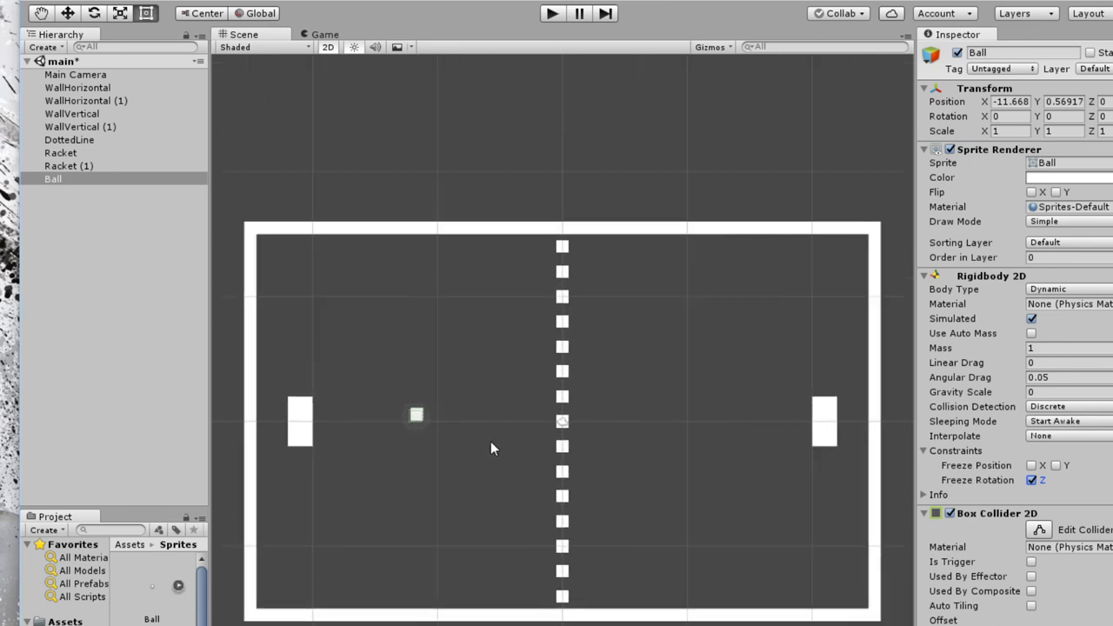
{"action": "left_click", "coordinate": [41, 16]}
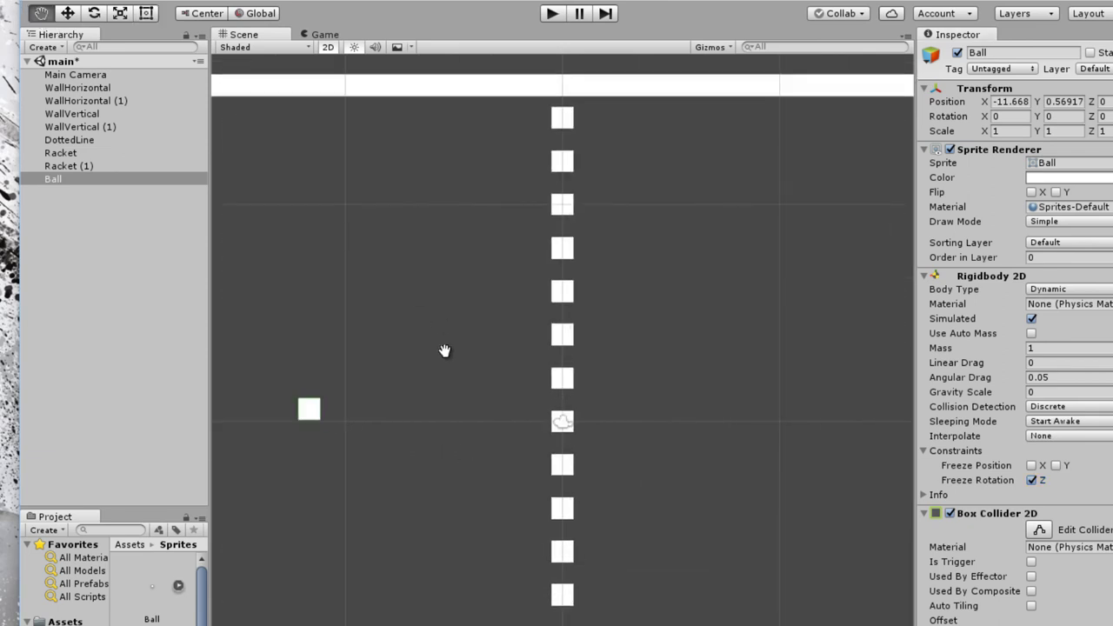
{"action": "left_click_drag", "start_coordinate": [358, 453], "coordinate": [600, 580]}
{"action": "key", "text": "f"}
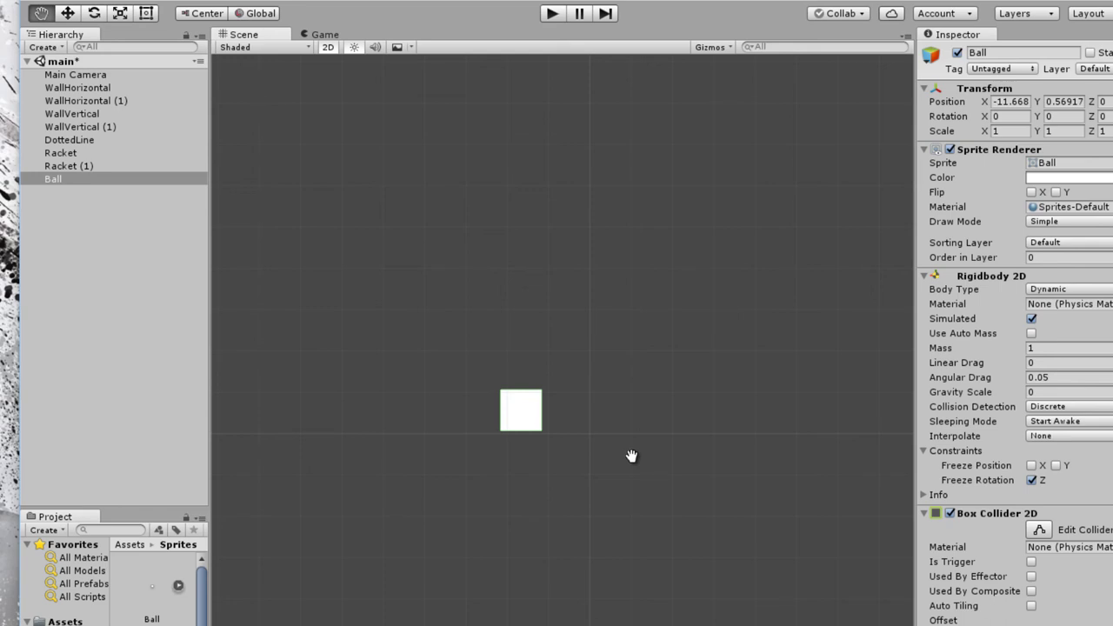
{"action": "left_click_drag", "start_coordinate": [408, 545], "coordinate": [656, 531]}
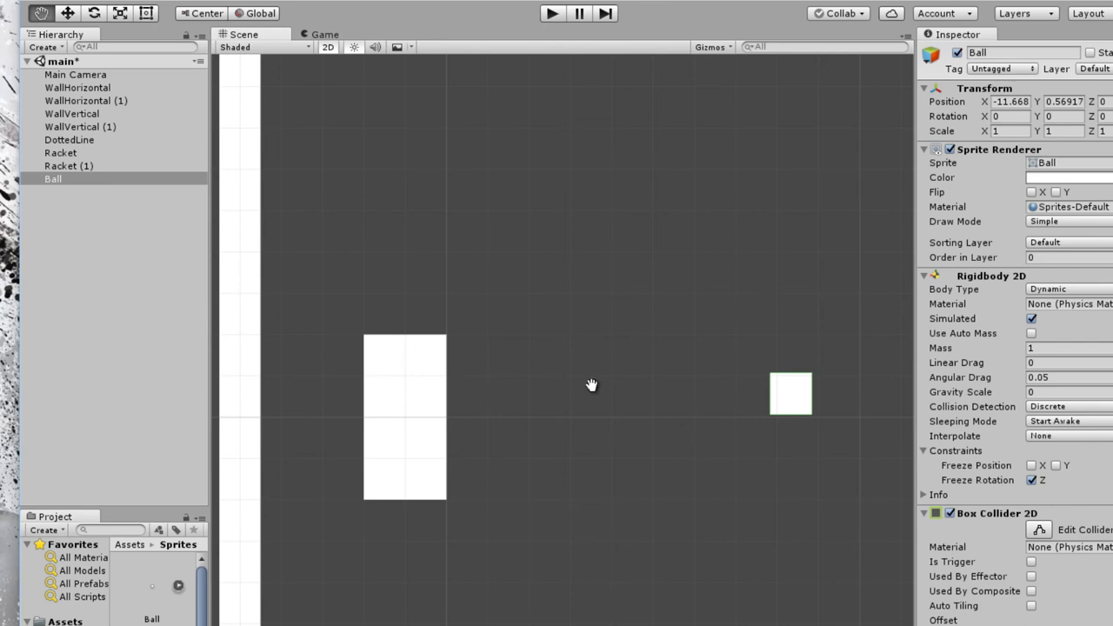
{"action": "left_click_drag", "start_coordinate": [798, 518], "coordinate": [710, 541]}
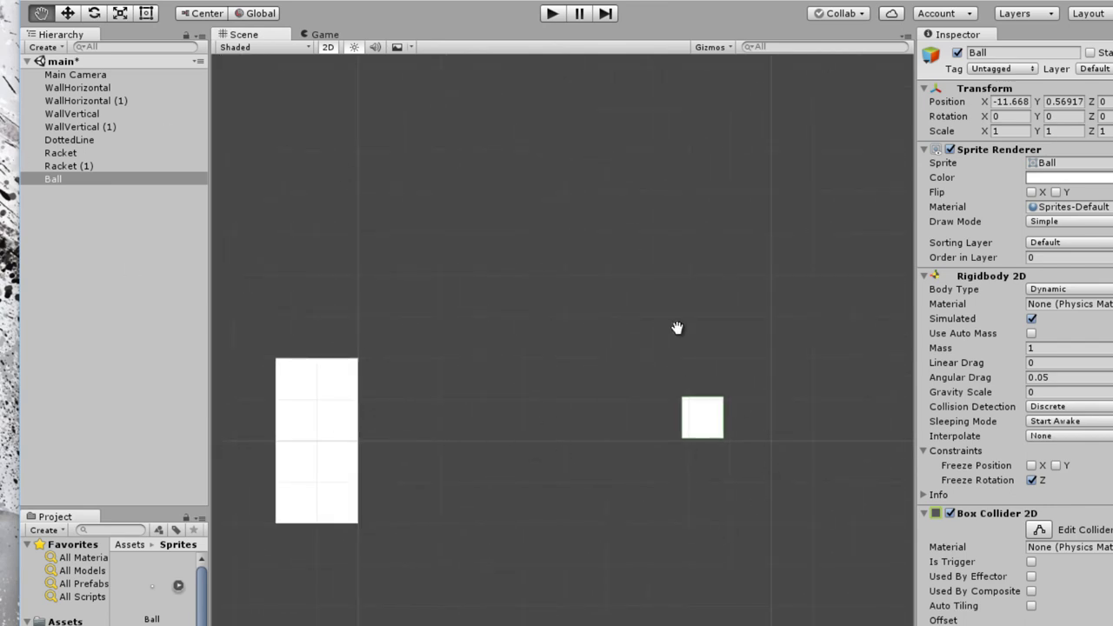
{"action": "left_click_drag", "start_coordinate": [708, 430], "coordinate": [784, 413]}
{"action": "left_click", "coordinate": [68, 13]}
{"action": "left_click_drag", "start_coordinate": [721, 345], "coordinate": [723, 348]}
- Deselect the Ball and pan and zoom the Scene view around the court
{"action": "left_click", "coordinate": [808, 514]}
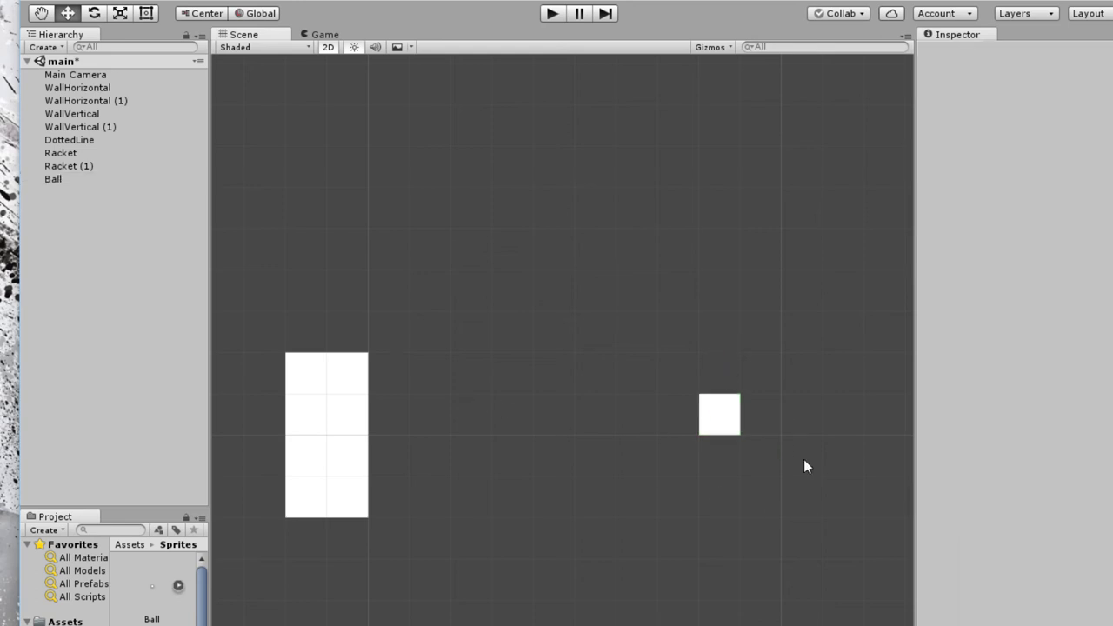
{"action": "key", "text": "q"}
{"action": "left_click_drag", "start_coordinate": [832, 447], "coordinate": [789, 508]}
{"action": "scroll", "coordinate": [758, 544], "scroll_direction": "up", "scroll_amount": 5}
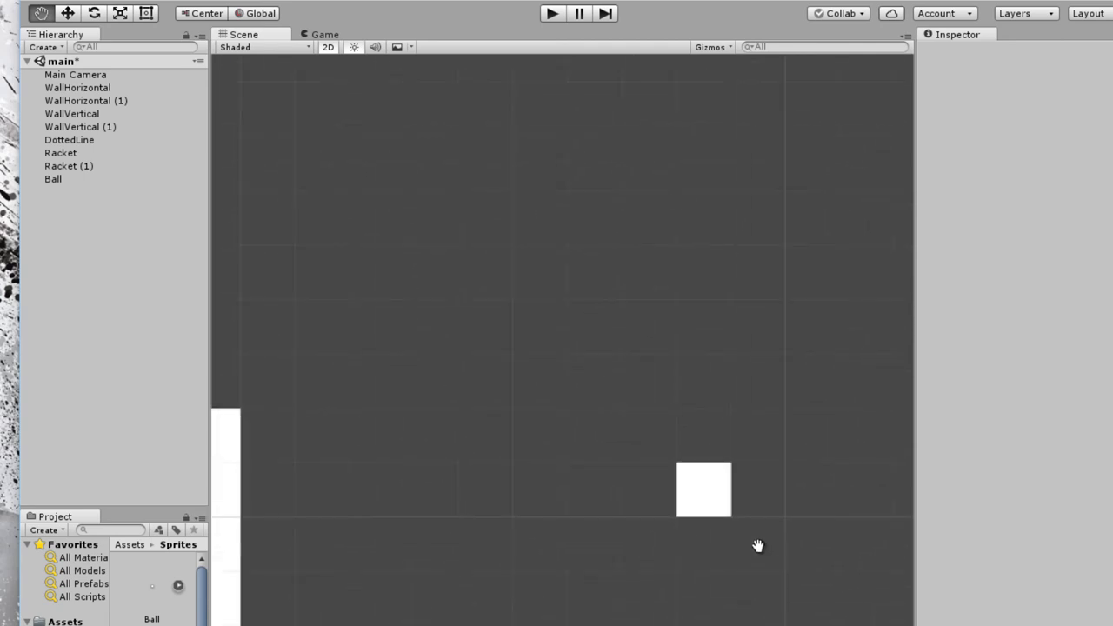
{"action": "left_click_drag", "start_coordinate": [771, 599], "coordinate": [571, 576]}
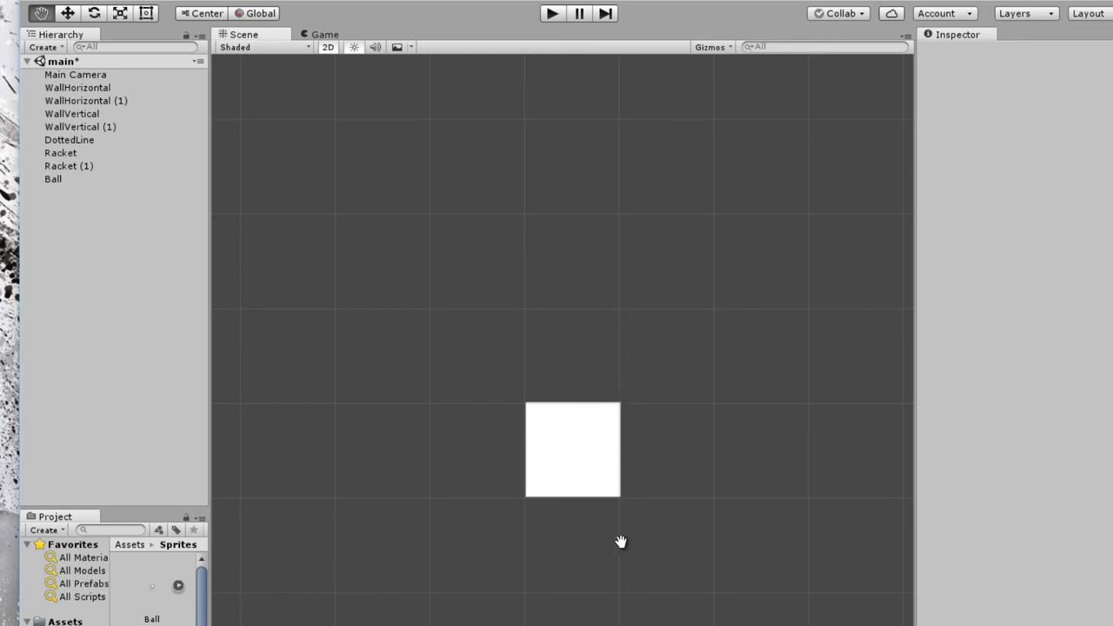
{"action": "left_click_drag", "start_coordinate": [603, 515], "coordinate": [603, 621]}
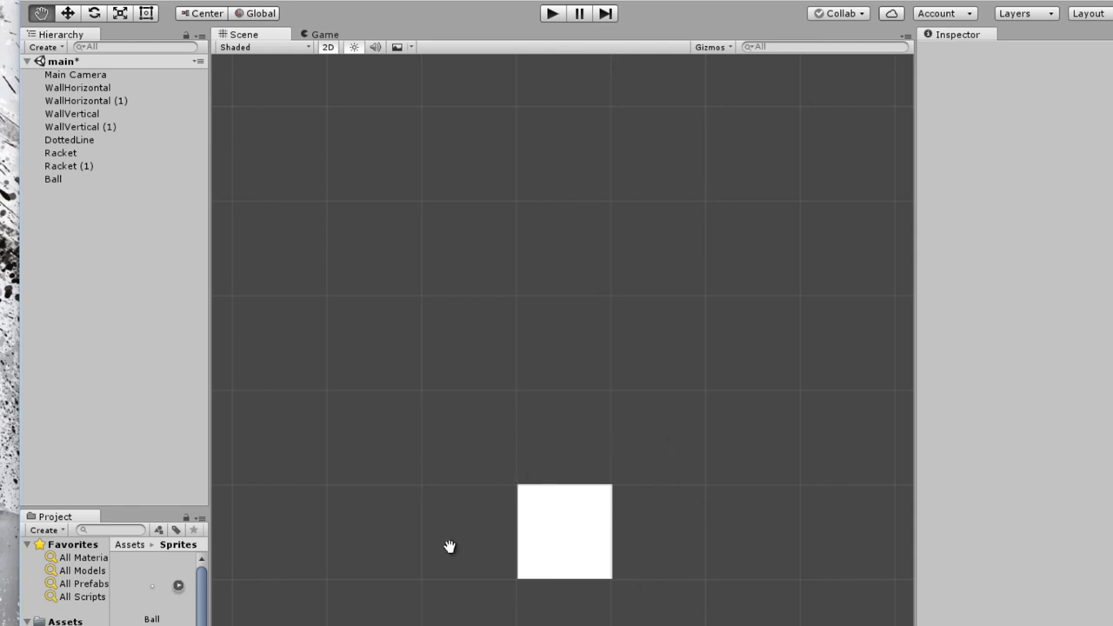
{"action": "scroll", "coordinate": [438, 597], "scroll_direction": "down", "scroll_amount": 8}
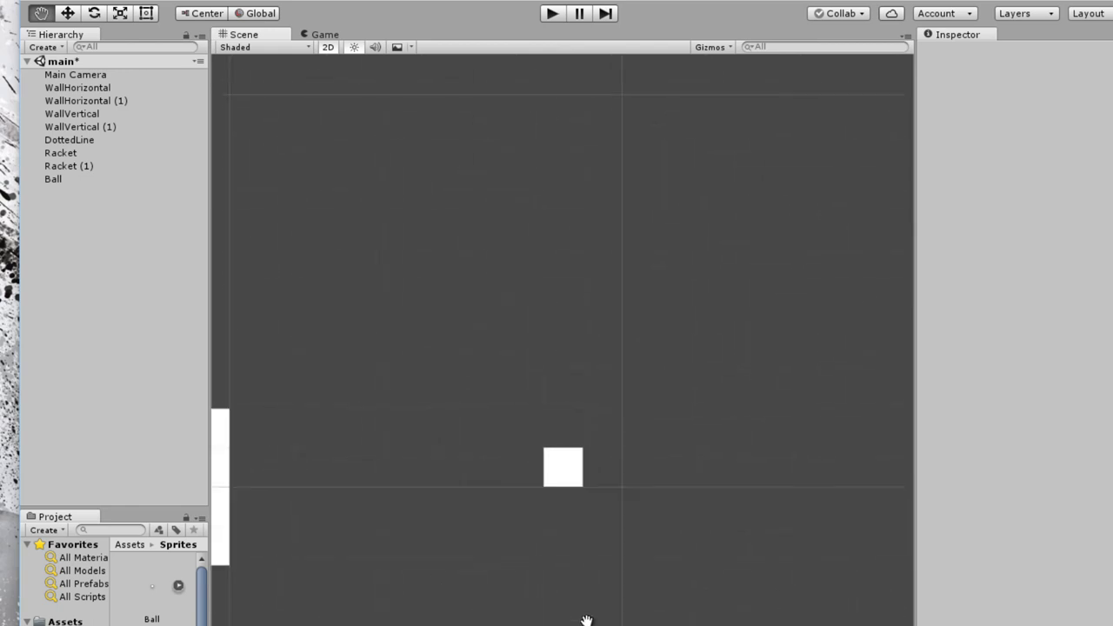
{"action": "scroll", "coordinate": [587, 620], "scroll_direction": "down", "scroll_amount": 8}
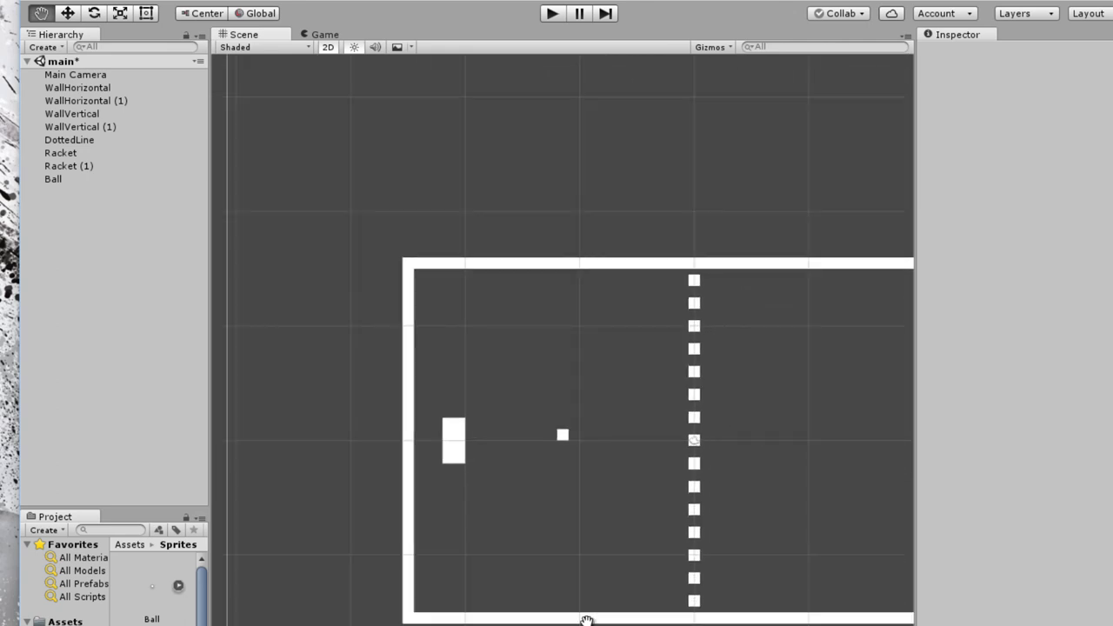
{"action": "scroll", "coordinate": [587, 620], "scroll_direction": "up", "scroll_amount": 2}
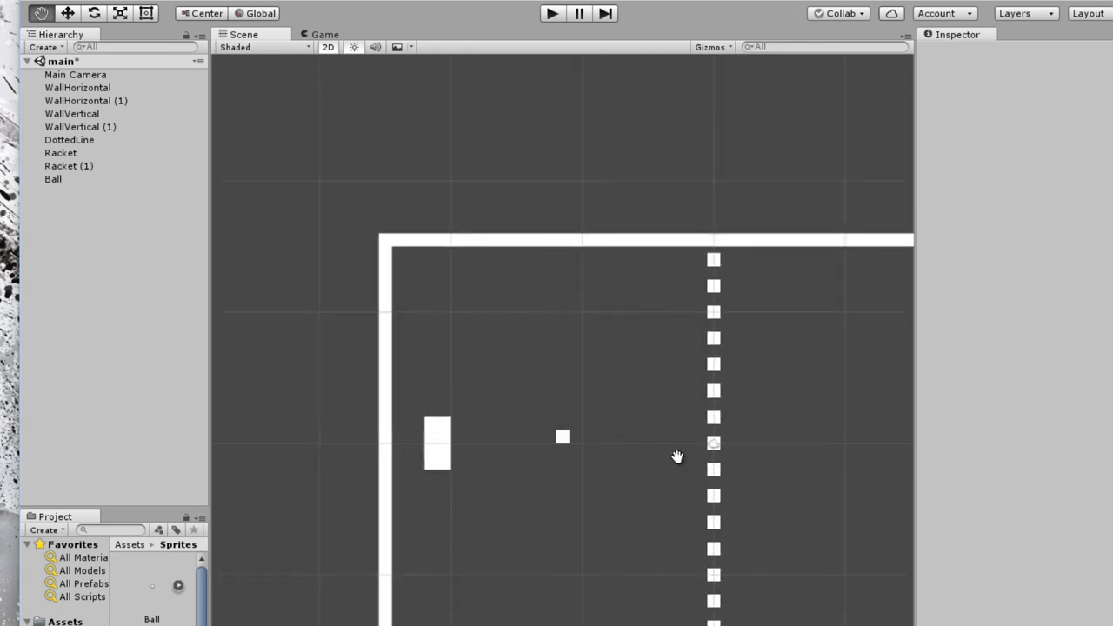
- Zoom out to show the whole court and run the game in Play mode
{"action": "left_click_drag", "start_coordinate": [800, 477], "coordinate": [634, 510]}
{"action": "scroll", "coordinate": [666, 485], "scroll_direction": "down", "scroll_amount": 2}
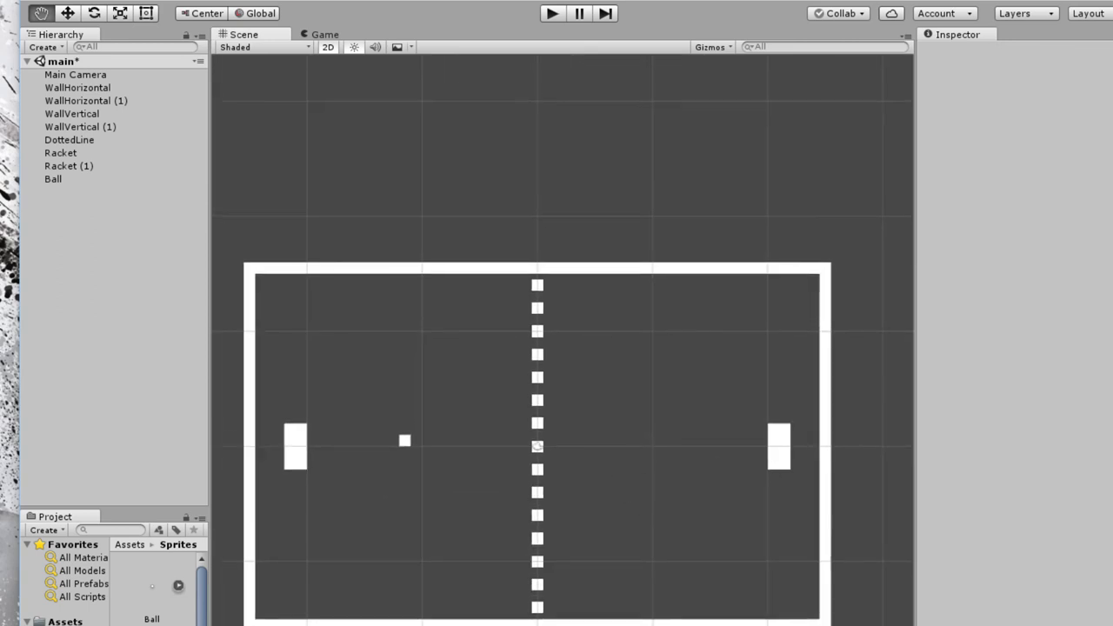
{"action": "left_click", "coordinate": [547, 18]}
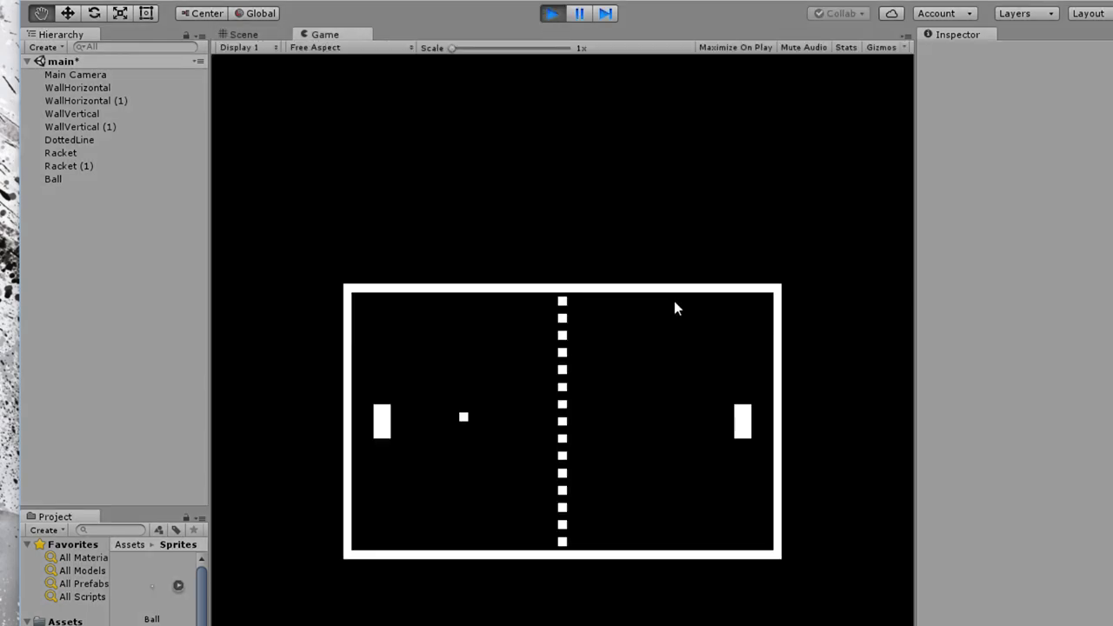